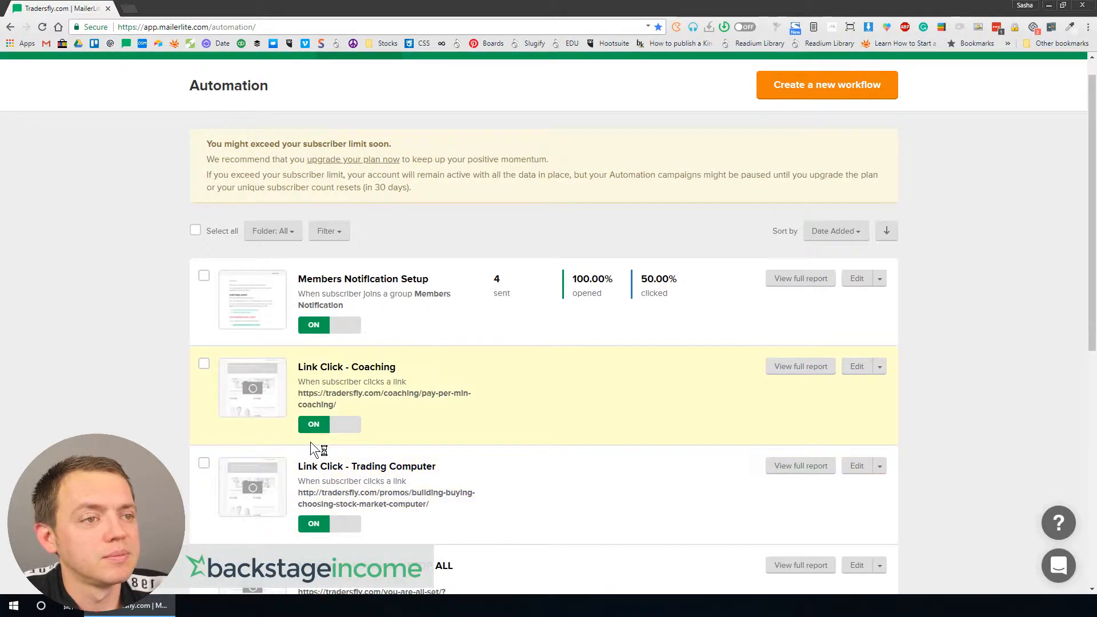
# Step: Open the Onboarding workflow and its Copy of Onboarding duplicate in new browser tabs
pyautogui.scroll(-8, 320, 458)
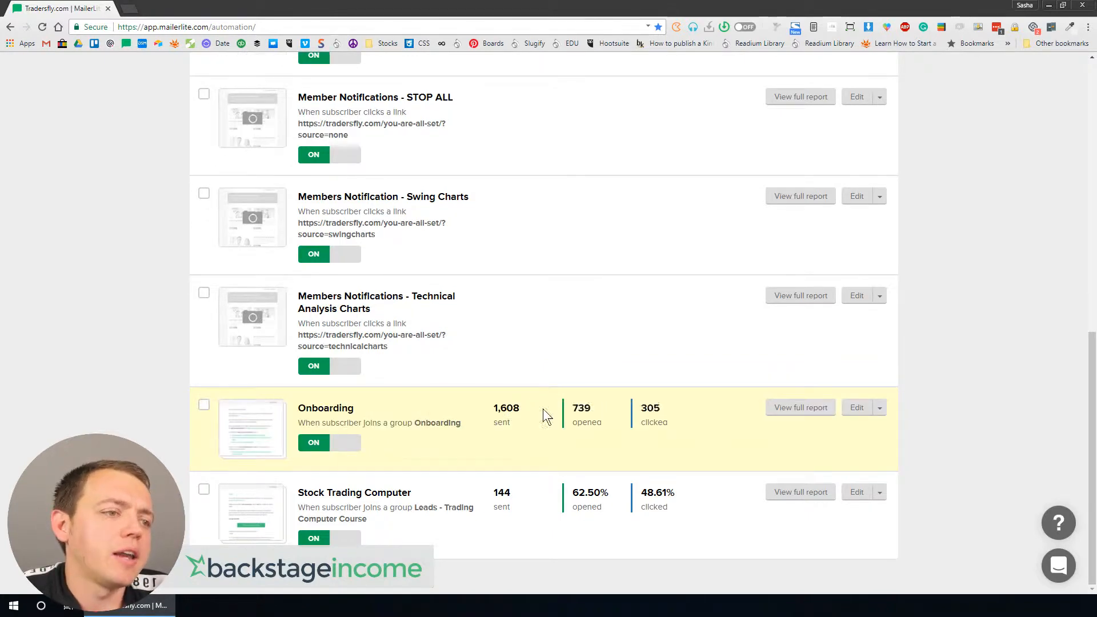
pyautogui.rightClick(326, 410)
pyautogui.click(367, 421)
pyautogui.scroll(8, 292, 266)
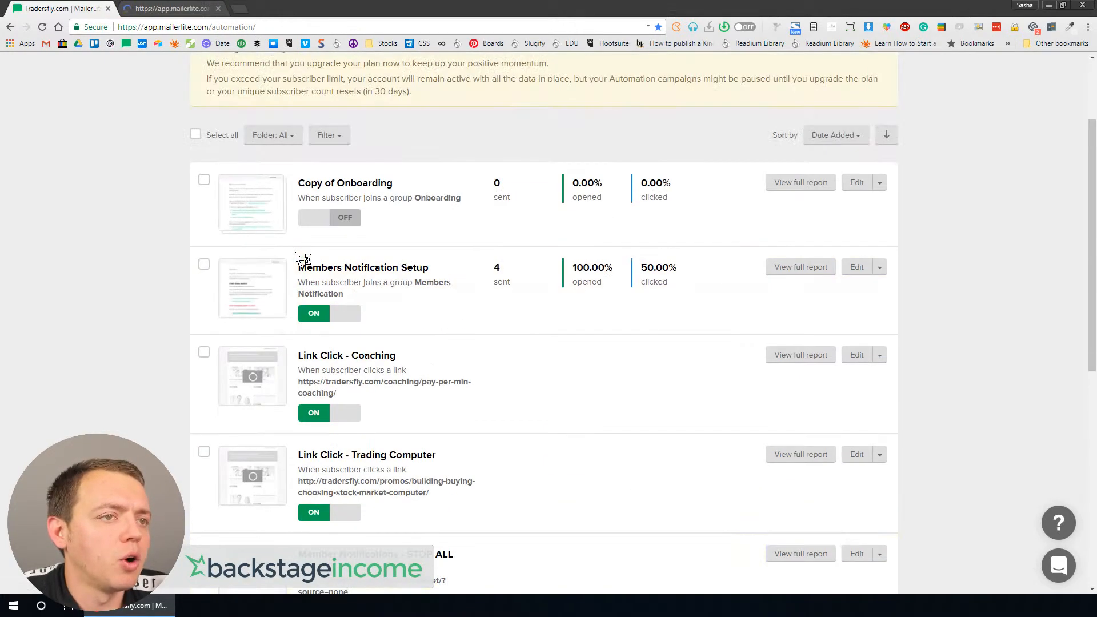
pyautogui.scroll(3, 297, 257)
pyautogui.rightClick(329, 311)
pyautogui.click(351, 315)
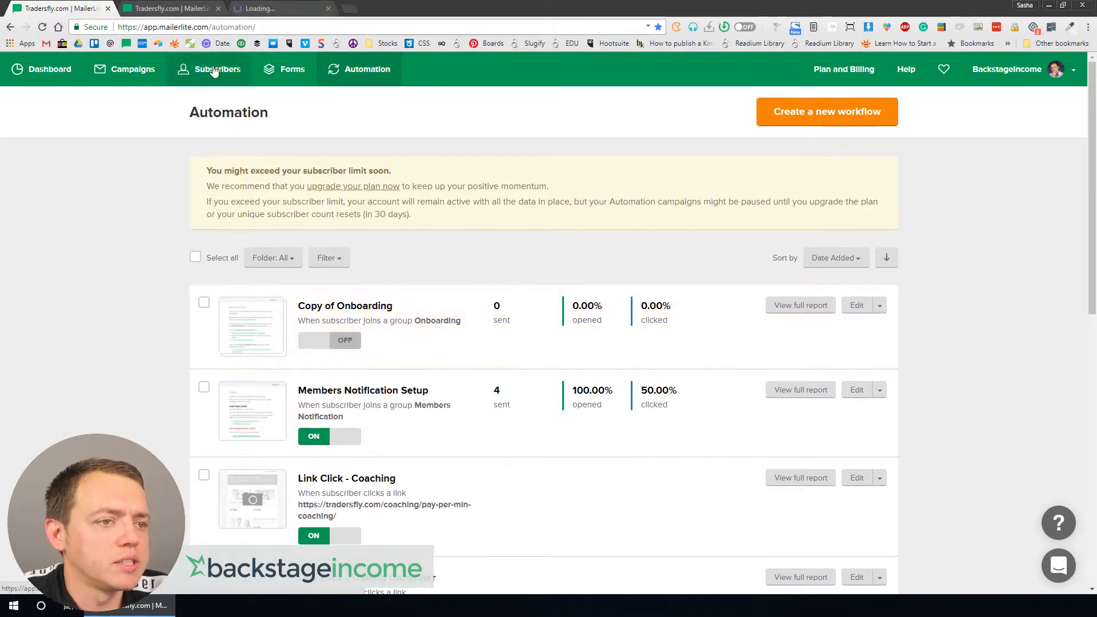
# Step: View the original Onboarding workflow tab and close it, keeping the Copy of Onboarding workflow open
pyautogui.click(179, 11)
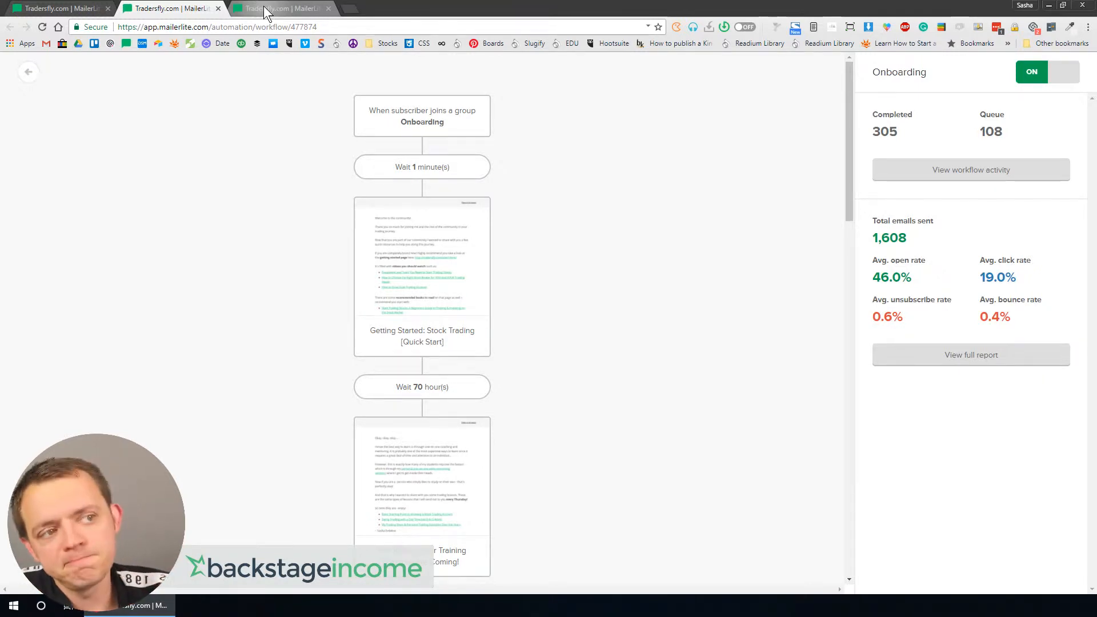
pyautogui.click(263, 6)
pyautogui.hotkey('ctrl', 'shift', 'Tab')
pyautogui.hotkey('ctrl', 'w')
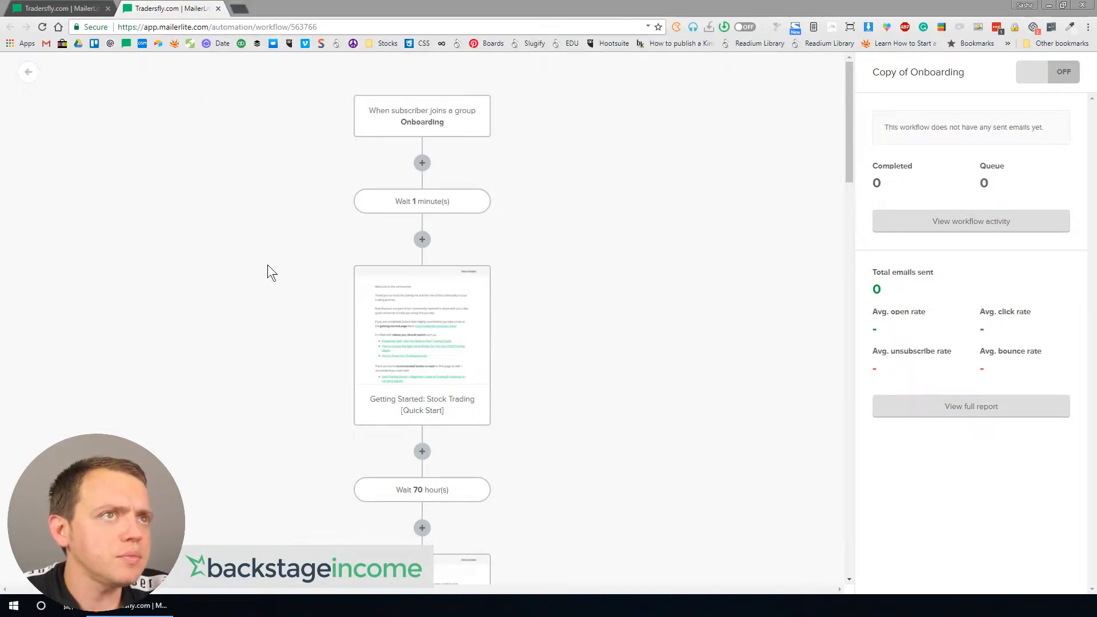
# Step: Rename the copied workflow to Onboarding v2 and save it
pyautogui.click(423, 112)
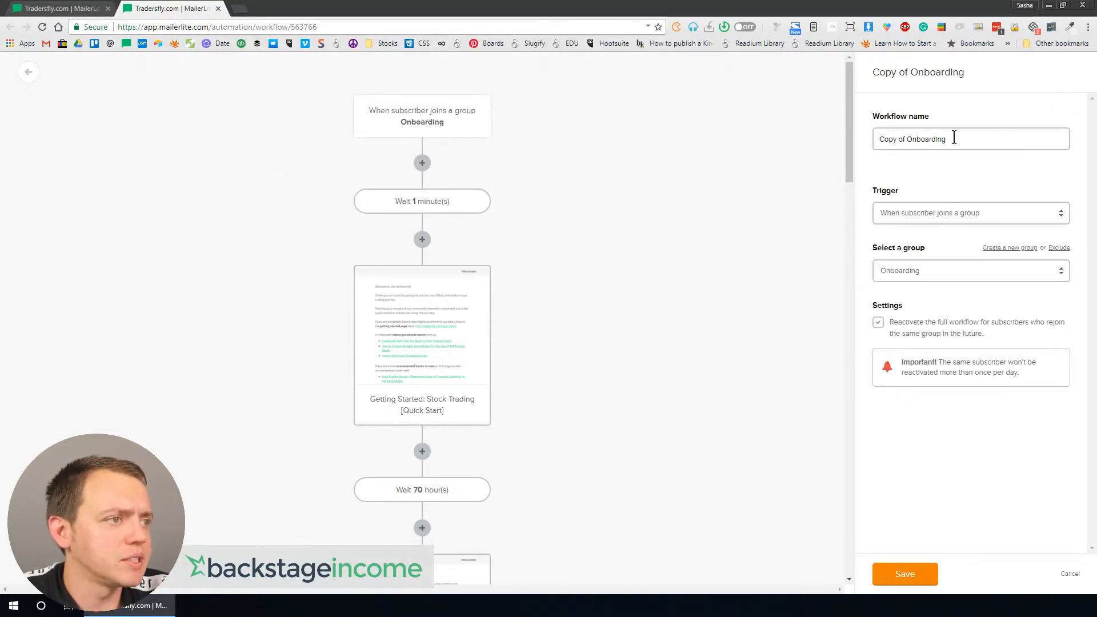
pyautogui.hotkey('ctrl', 'a')
pyautogui.write('Onboa')
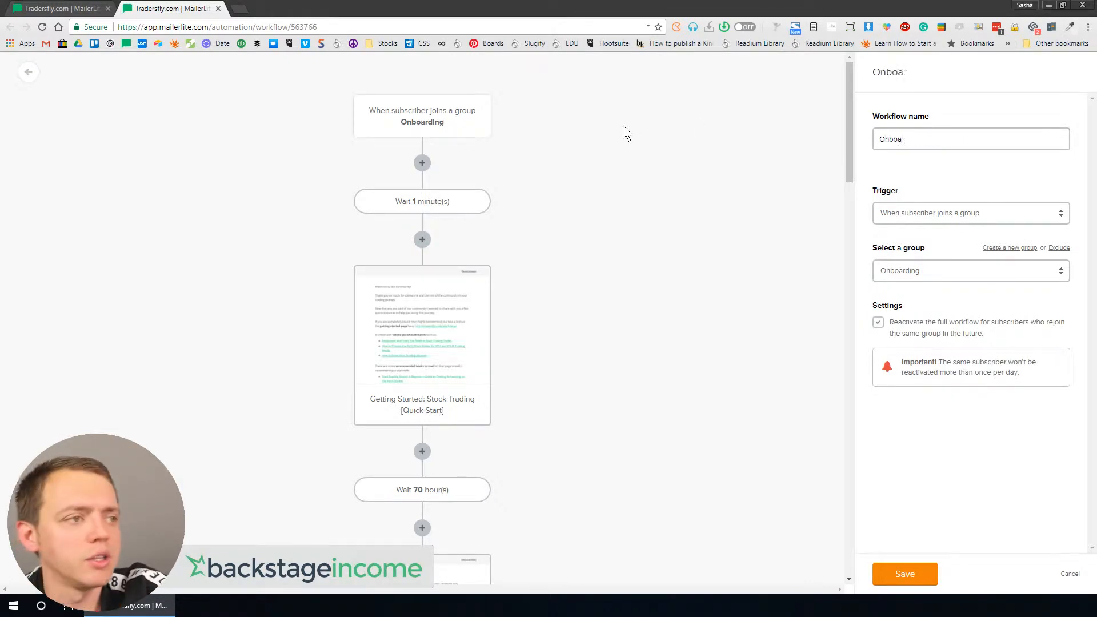
pyautogui.write('rding v2.')
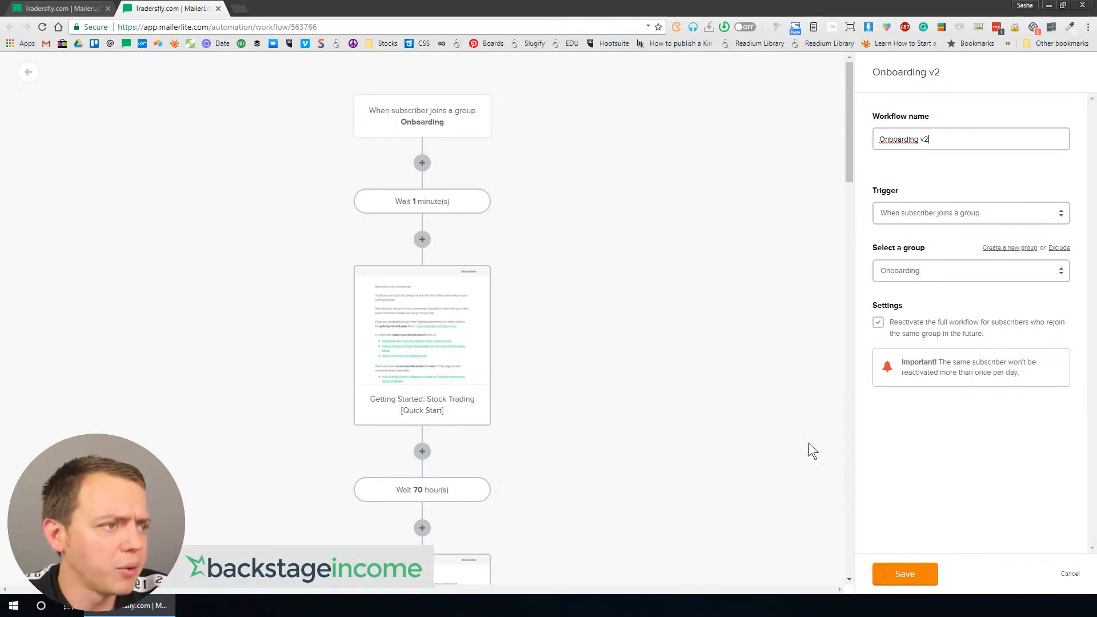
pyautogui.click(904, 574)
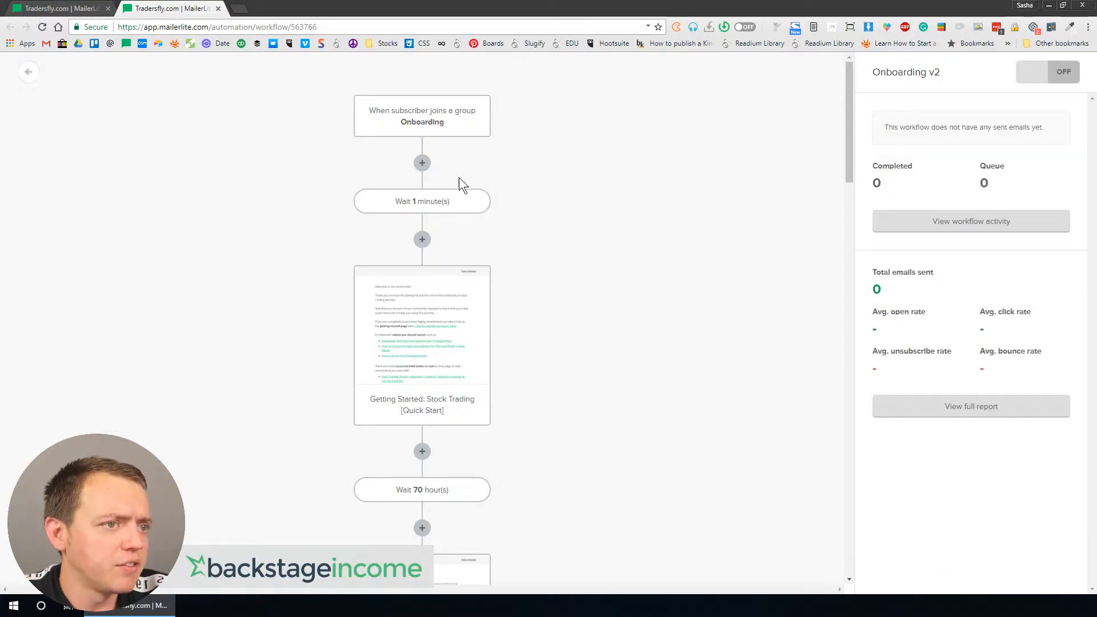
# Step: Delete the Wait 1 minute delay step directly after the trigger
pyautogui.click(441, 213)
pyautogui.click(478, 201)
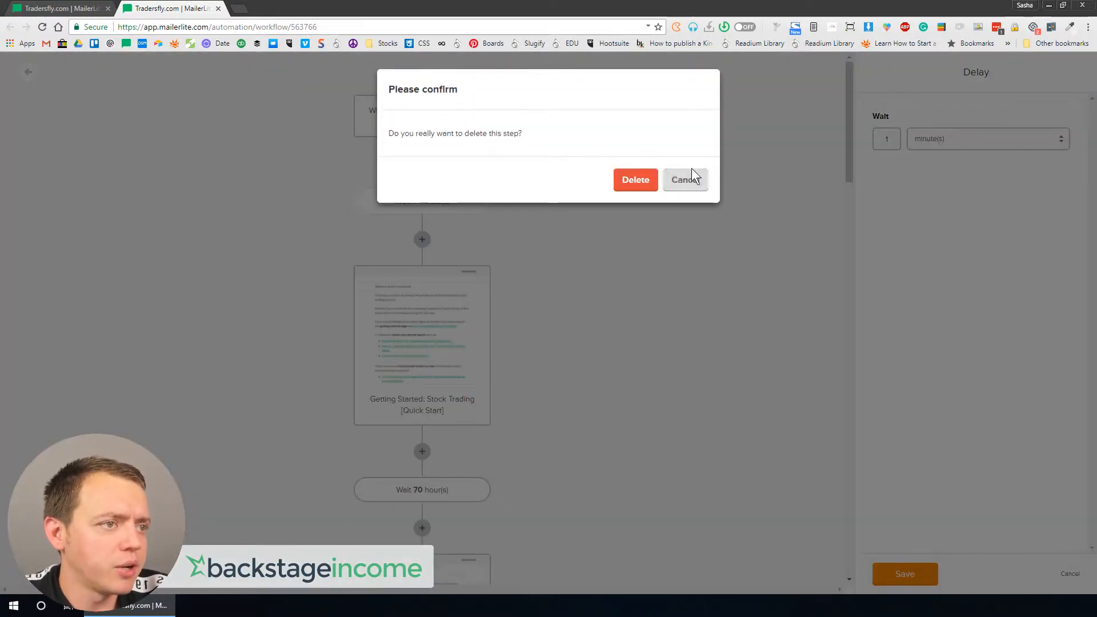
pyautogui.click(645, 189)
# Step: Scroll through the copied workflow to review its emails, delays, conditions and actions
pyautogui.scroll(-6, 468, 276)
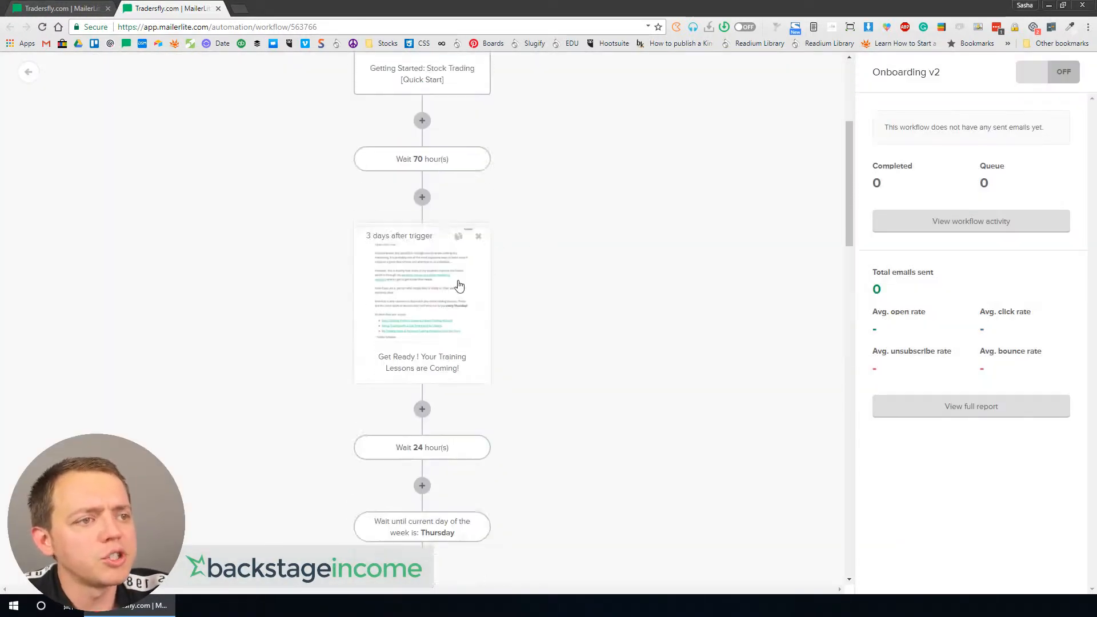
pyautogui.scroll(-10, 411, 306)
pyautogui.scroll(14, 443, 237)
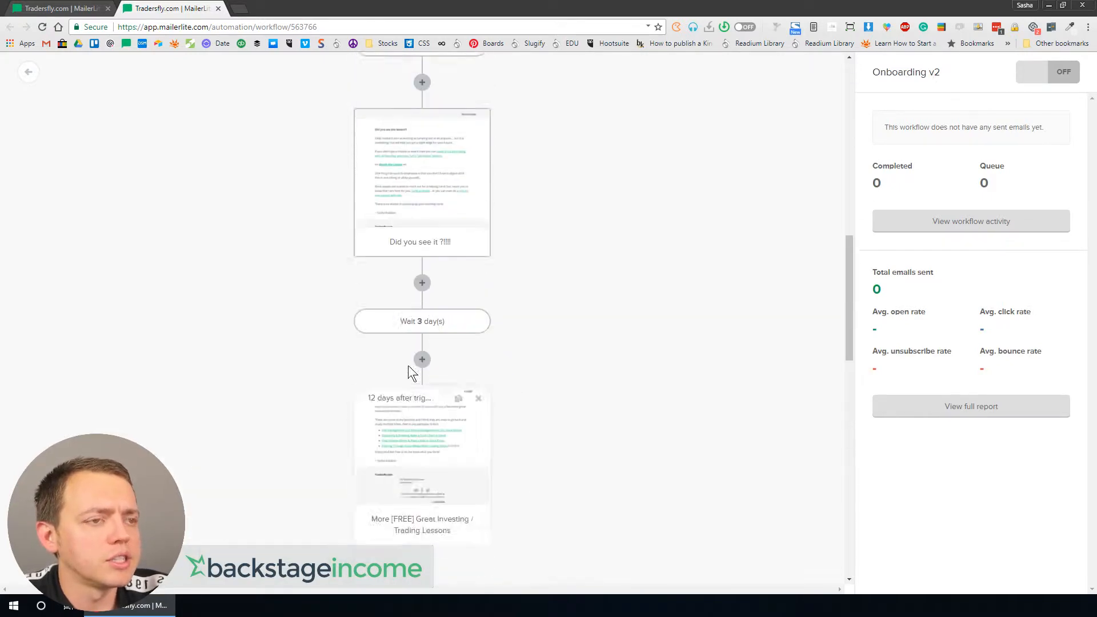
pyautogui.scroll(4, 437, 152)
pyautogui.scroll(-10, 433, 245)
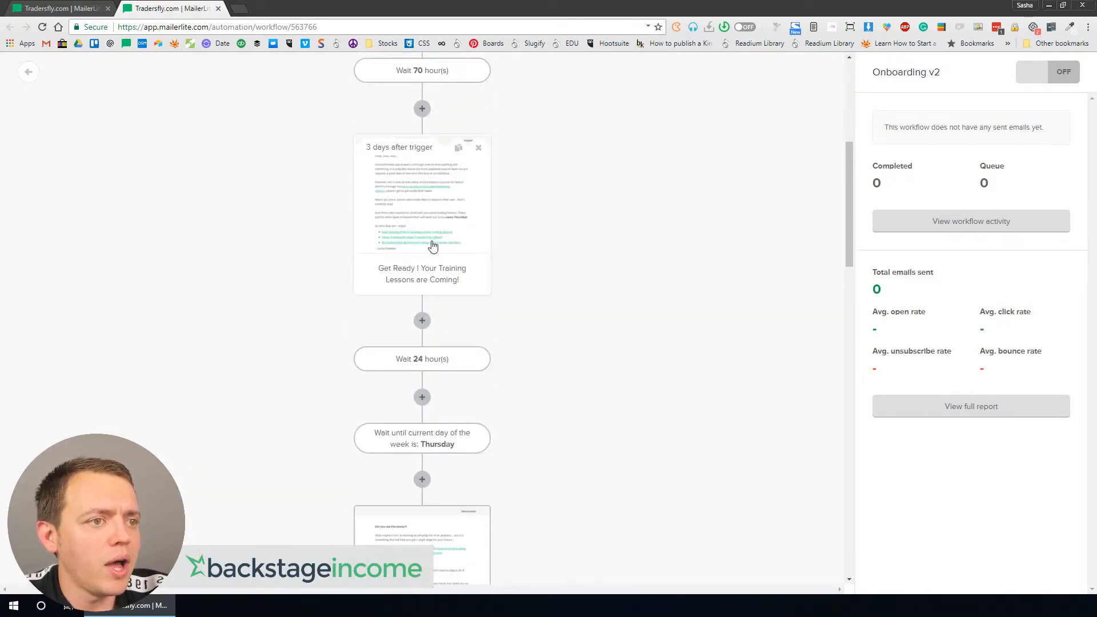
pyautogui.scroll(-15, 433, 274)
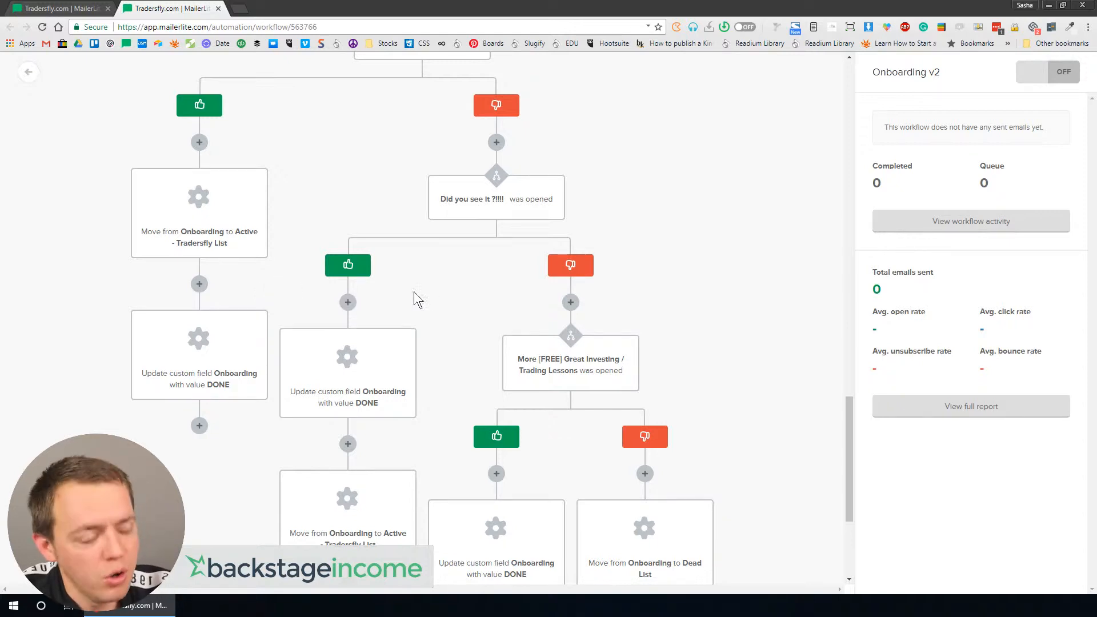
pyautogui.scroll(-4, 386, 303)
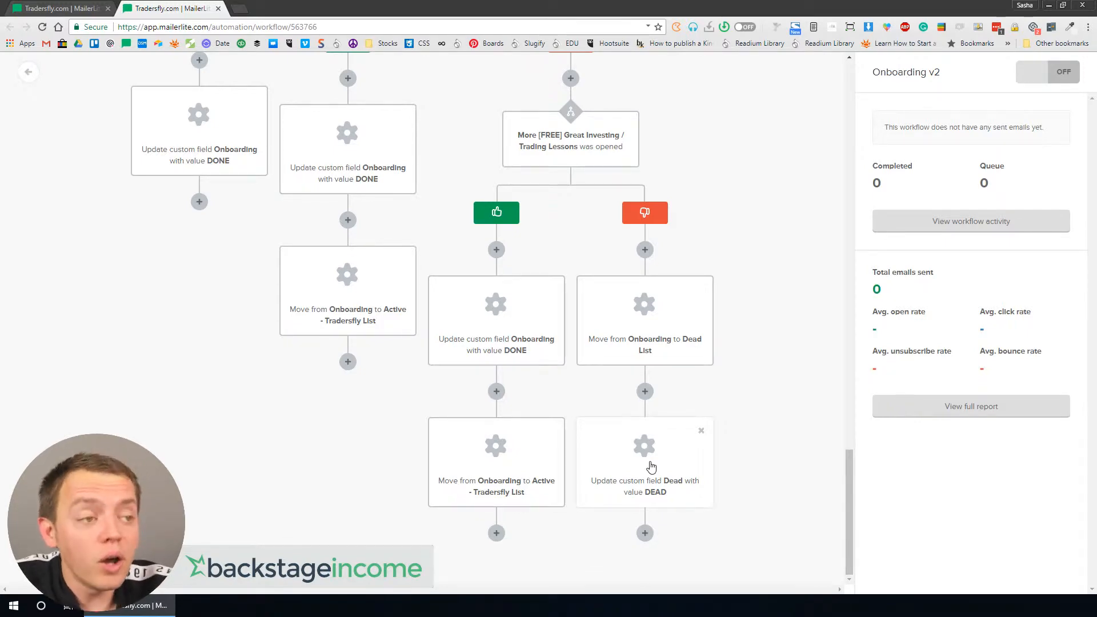
pyautogui.scroll(6, 520, 358)
pyautogui.scroll(-6, 520, 360)
pyautogui.scroll(6, 525, 308)
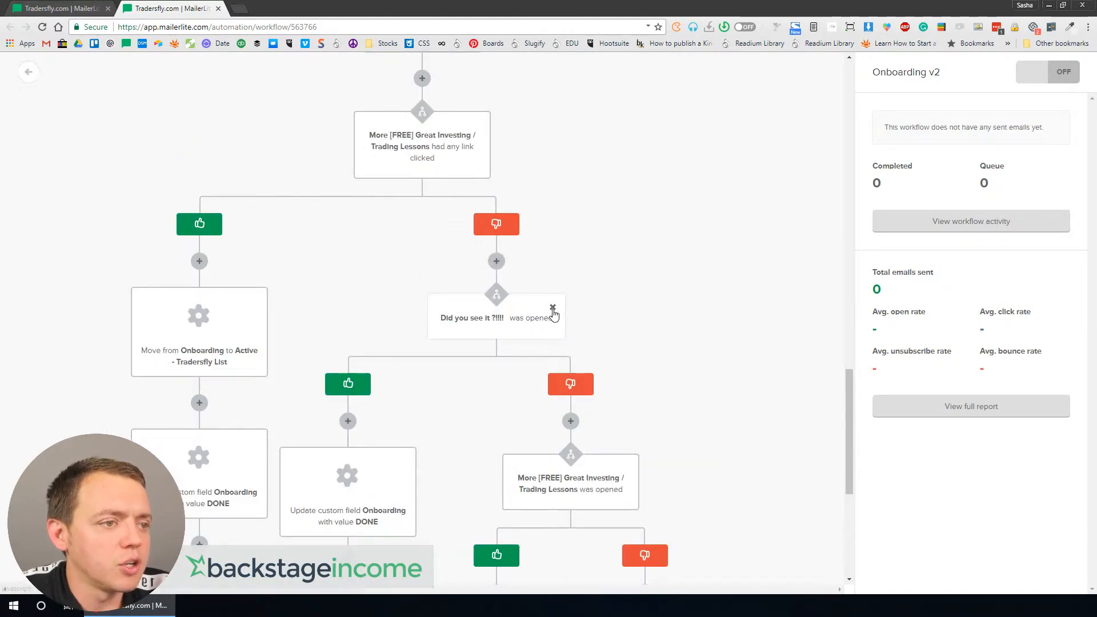
pyautogui.scroll(-6, 561, 357)
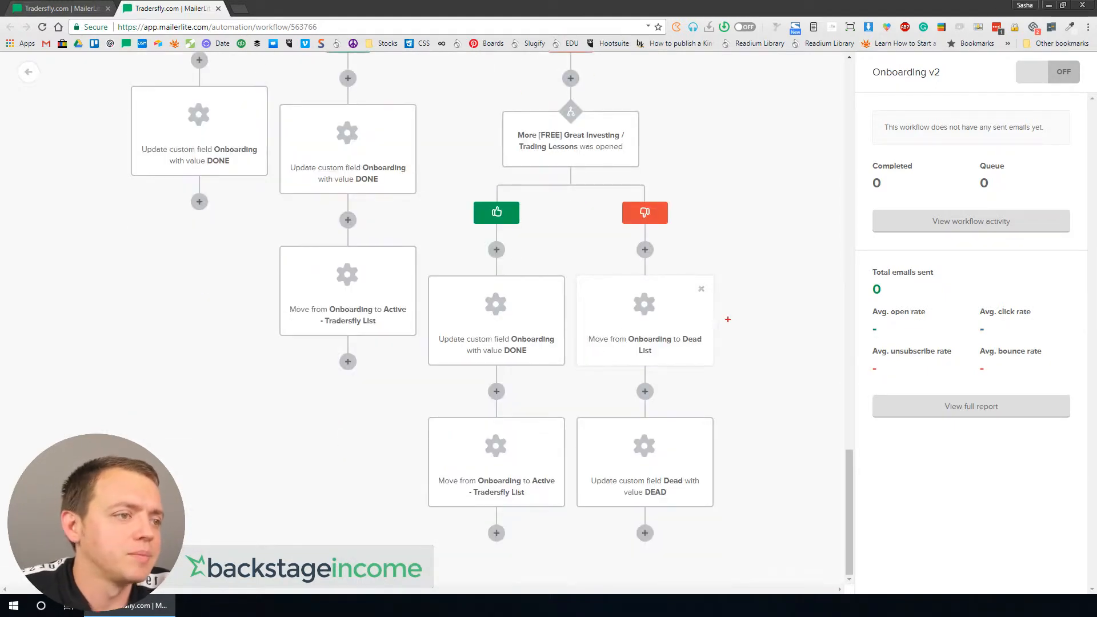
pyautogui.moveTo(612, 251)
pyautogui.mouseDown()
pyautogui.moveTo(814, 327)
pyautogui.moveTo(563, 227)
pyautogui.mouseUp()
pyautogui.press('e')
pyautogui.moveTo(713, 451)
pyautogui.mouseDown()
pyautogui.moveTo(606, 510)
pyautogui.moveTo(611, 368)
pyautogui.mouseUp()
pyautogui.moveTo(717, 312)
pyautogui.mouseDown()
pyautogui.moveTo(509, 350)
pyautogui.moveTo(689, 166)
pyautogui.mouseUp()
pyautogui.press('Escape')
# Step: Delete the was-opened and link-clicked condition steps so the workflow becomes a single path
pyautogui.scroll(7, 650, 341)
pyautogui.moveTo(513, 372)
pyautogui.click(553, 365)
pyautogui.click(636, 224)
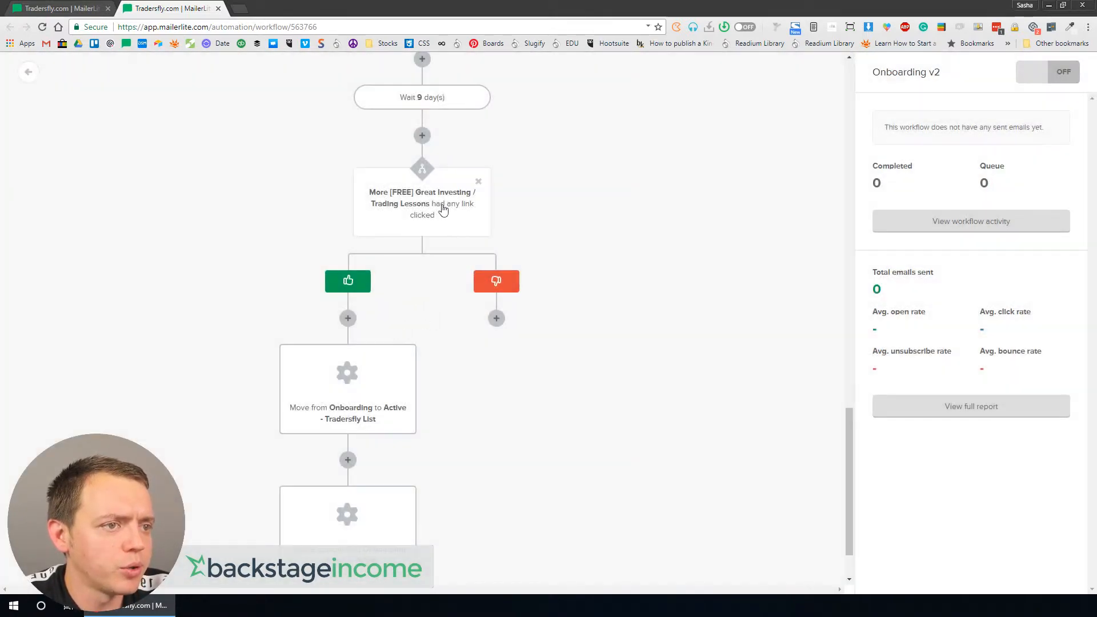
pyautogui.click(478, 181)
pyautogui.click(624, 182)
# Step: Remove the 'Tradersfly - ' prefix from the sender name of the Getting Started email and save
pyautogui.scroll(20, 563, 273)
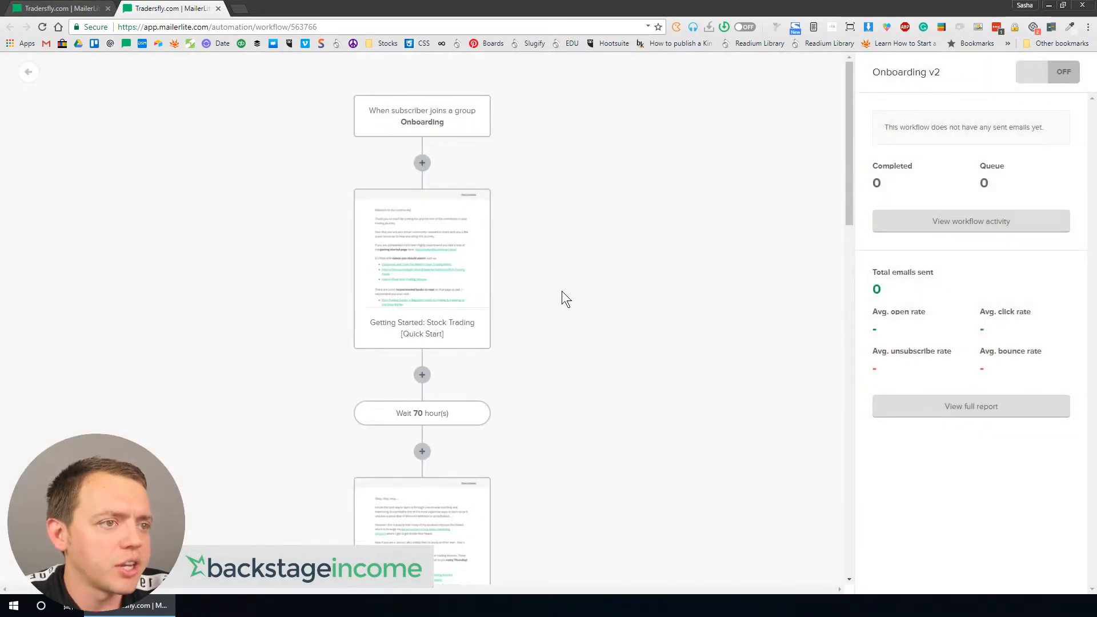
pyautogui.click(434, 250)
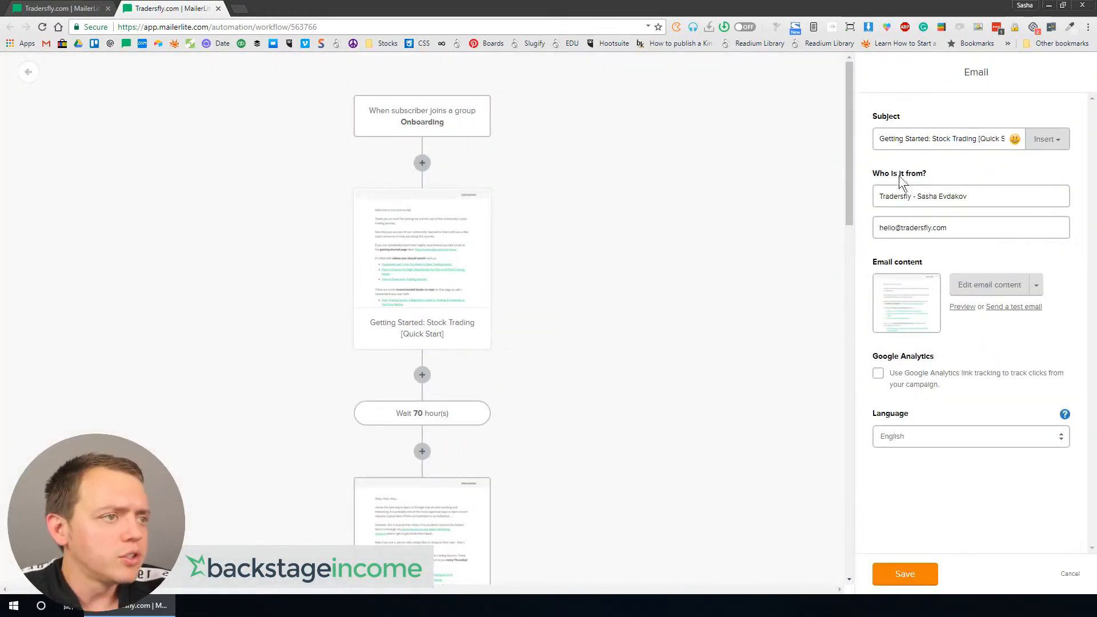
pyautogui.moveTo(918, 197); pyautogui.dragTo(878, 197)
pyautogui.press('BackSpace')
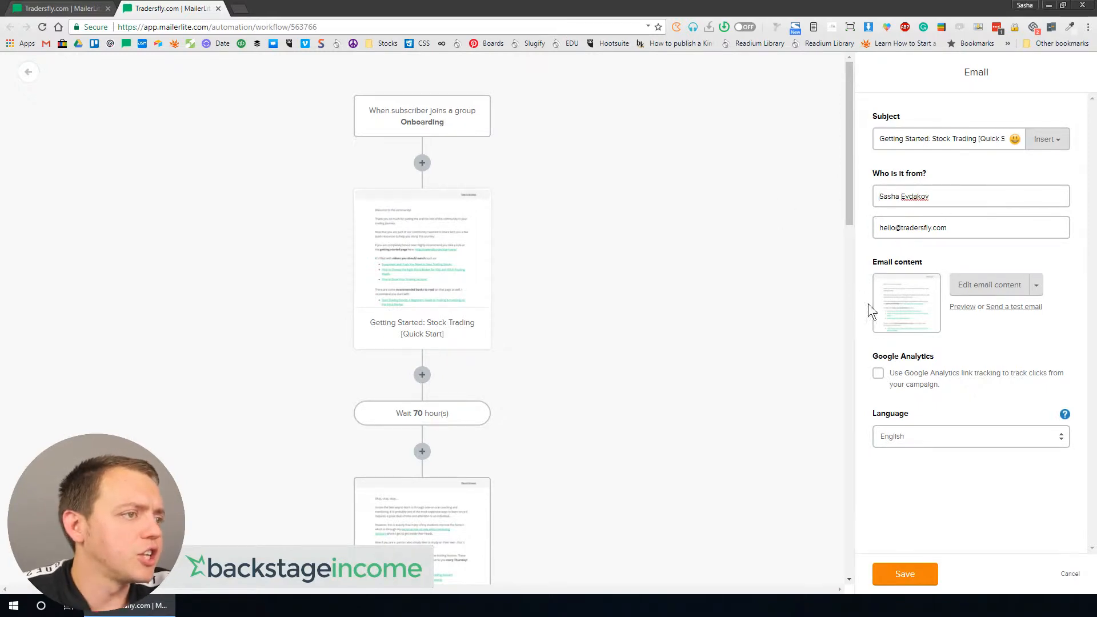
pyautogui.click(903, 573)
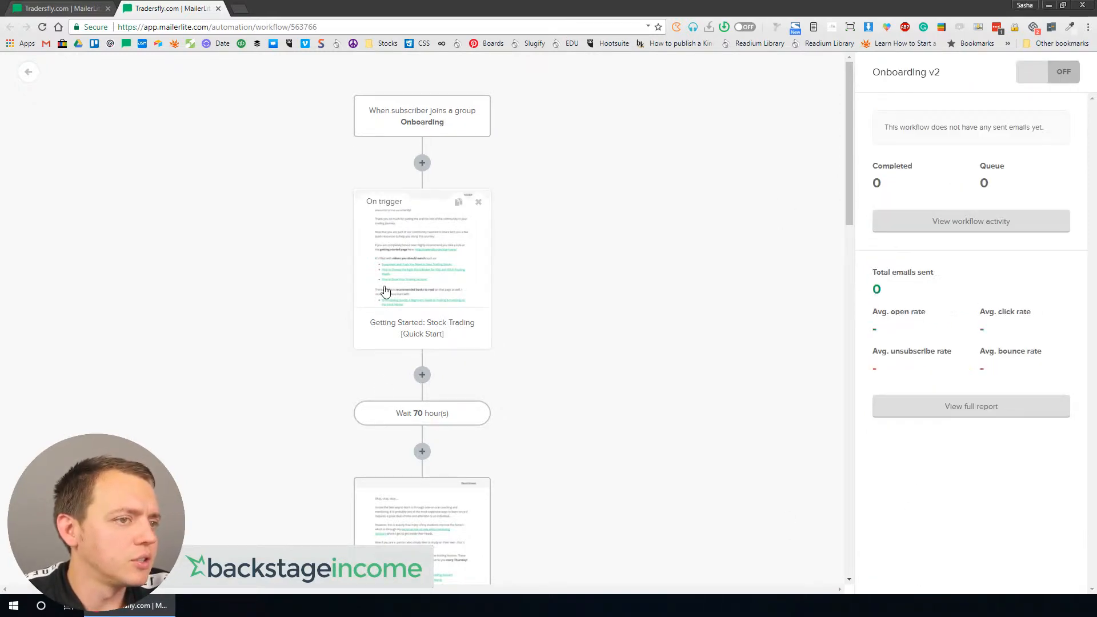
# Step: Remove the 'Tradersfly - ' prefix from the sender name of the Get Ready! Your Training Lessons are Coming! email and save
pyautogui.click(403, 495)
pyautogui.moveTo(920, 197); pyautogui.dragTo(803, 213)
pyautogui.press('BackSpace')
pyautogui.click(905, 576)
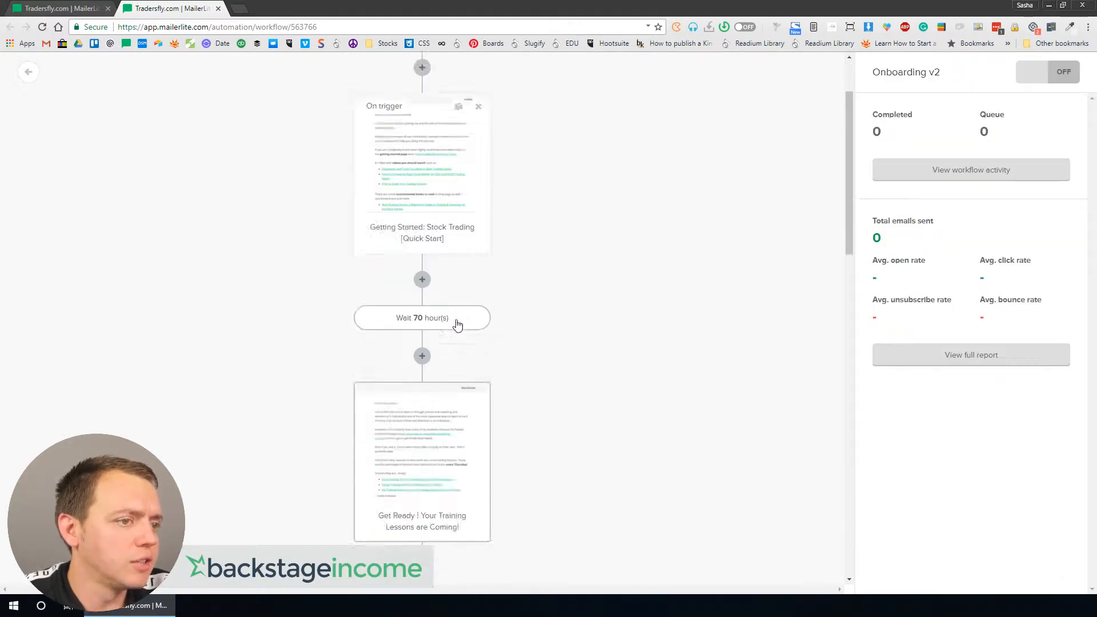
# Step: Remove the 'Tradersfly - ' prefix from the sender name of the Did you see it ?!!!! email and save
pyautogui.scroll(-7, 456, 321)
pyautogui.click(420, 518)
pyautogui.moveTo(918, 194); pyautogui.dragTo(754, 188)
pyautogui.press('BackSpace')
pyautogui.click(917, 579)
# Step: Remove the 'Tradersfly - ' prefix from the sender name of the More [FREE] Great Investing / Trading Lessons email and save
pyautogui.scroll(-8, 520, 401)
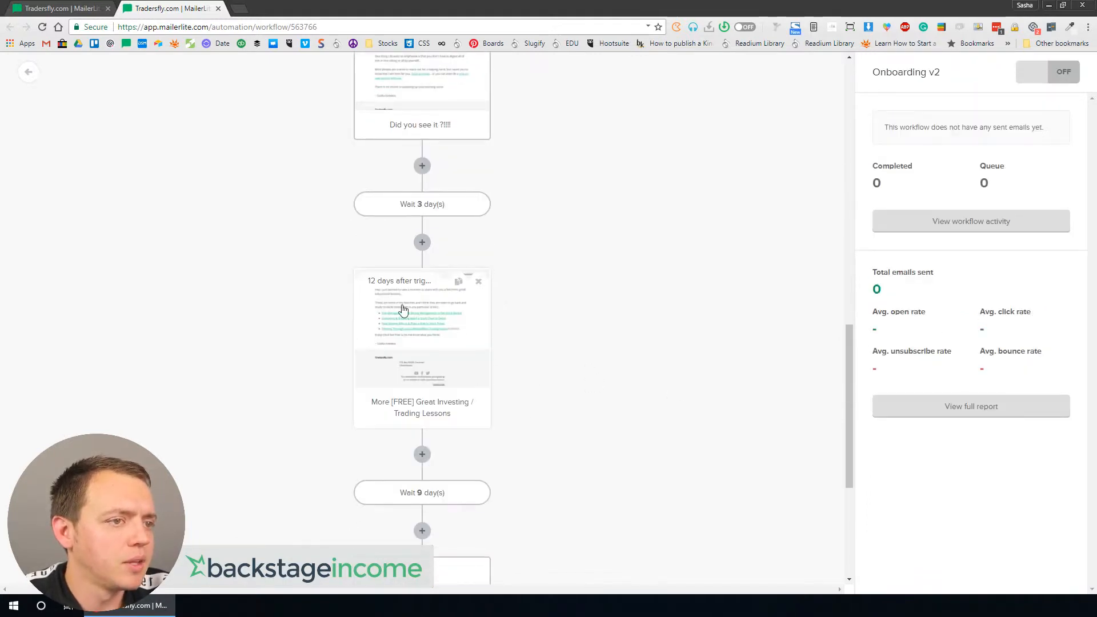
pyautogui.click(401, 311)
pyautogui.moveTo(916, 196); pyautogui.dragTo(652, 203)
pyautogui.press('BackSpace')
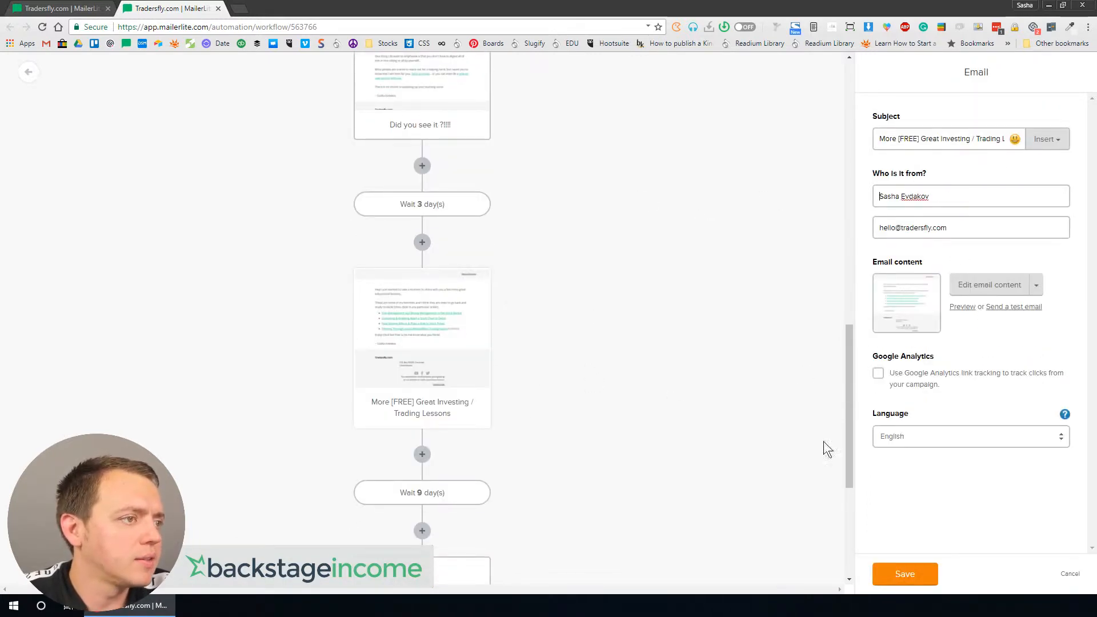
pyautogui.click(904, 575)
# Step: Delete the Move from Onboarding to Active list and Update custom field action steps at the workflow's end
pyautogui.scroll(-4, 543, 420)
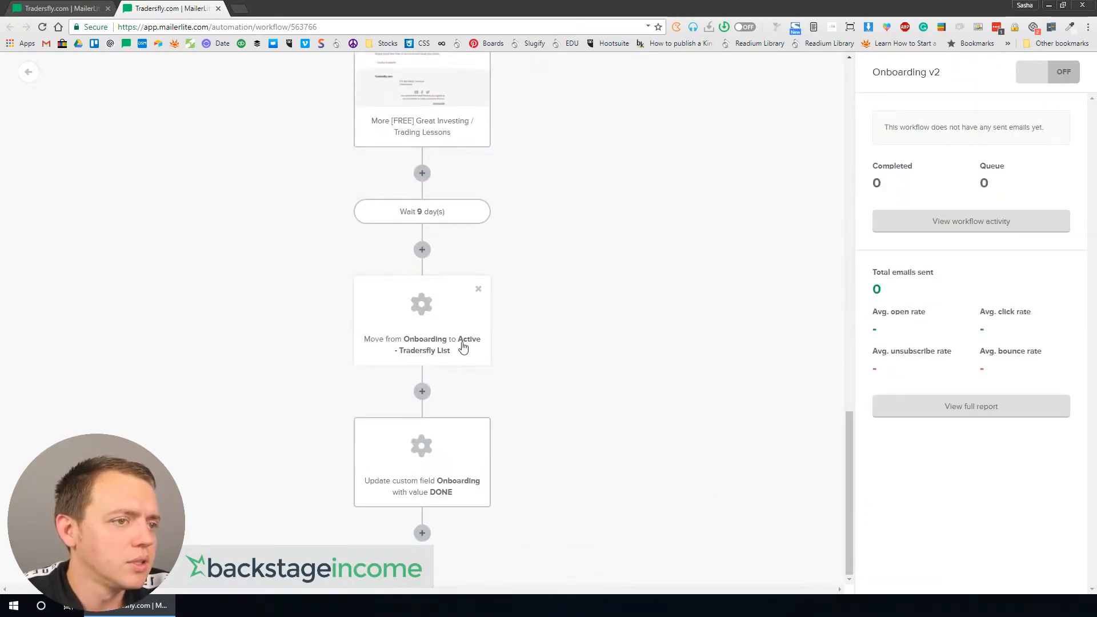
pyautogui.click(479, 347)
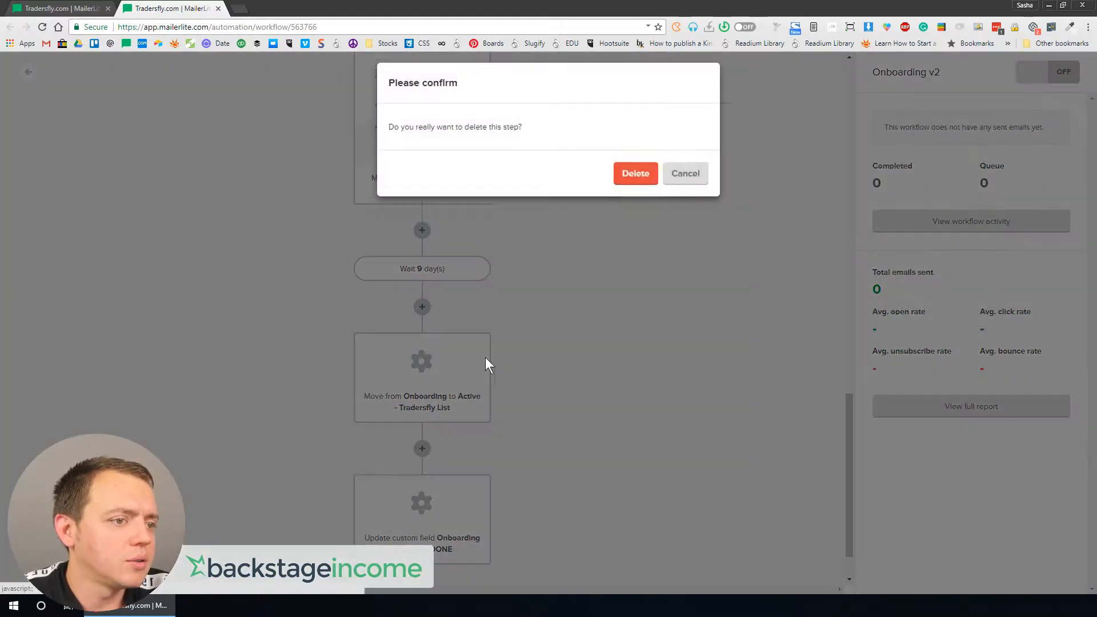
pyautogui.click(627, 182)
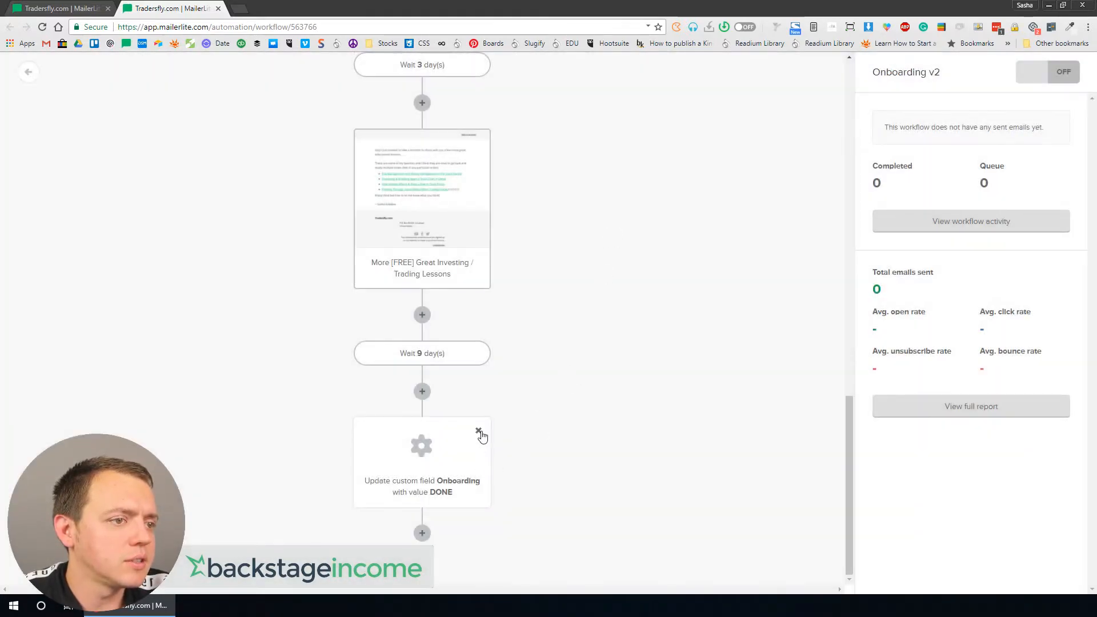
pyautogui.click(481, 433)
pyautogui.click(644, 181)
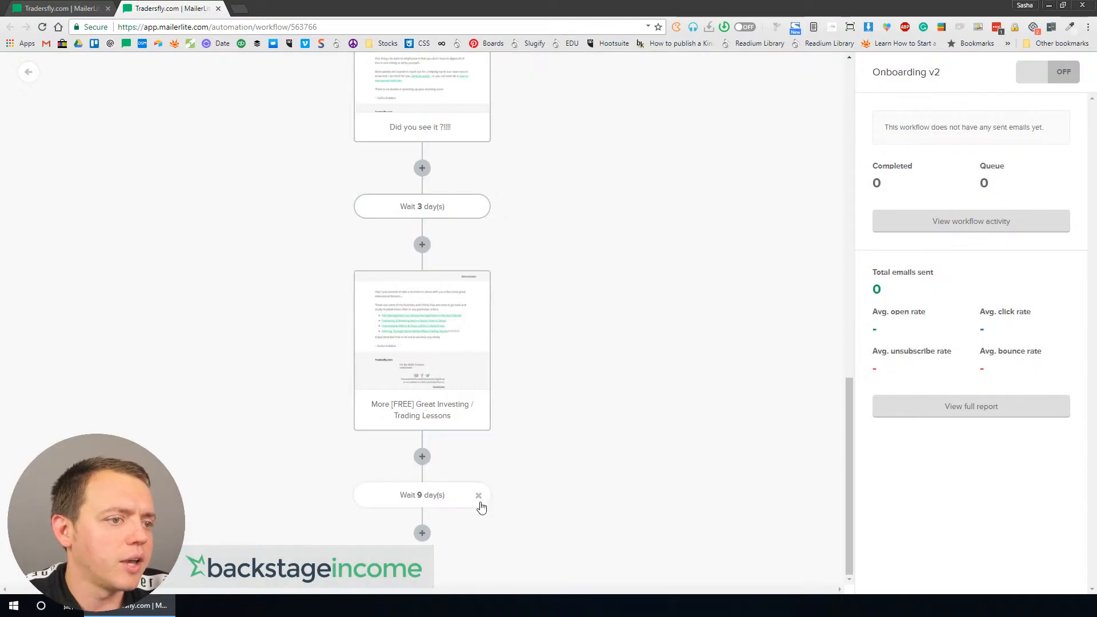
# Step: Send a test of the Getting Started email to your own e-mail address
pyautogui.scroll(9, 470, 400)
pyautogui.scroll(6, 475, 227)
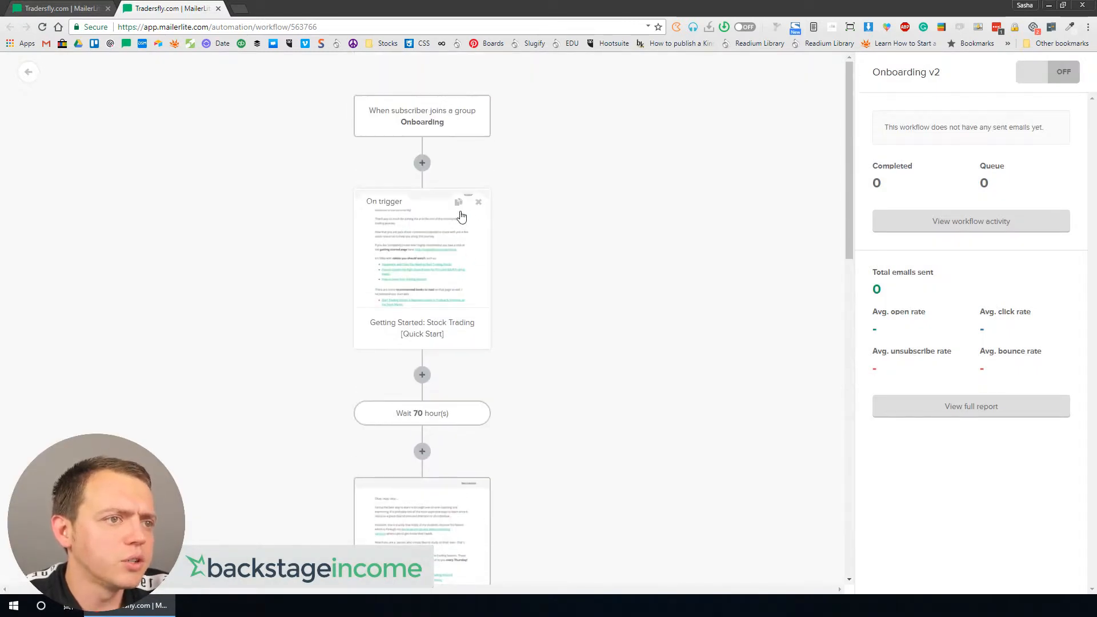
pyautogui.click(407, 244)
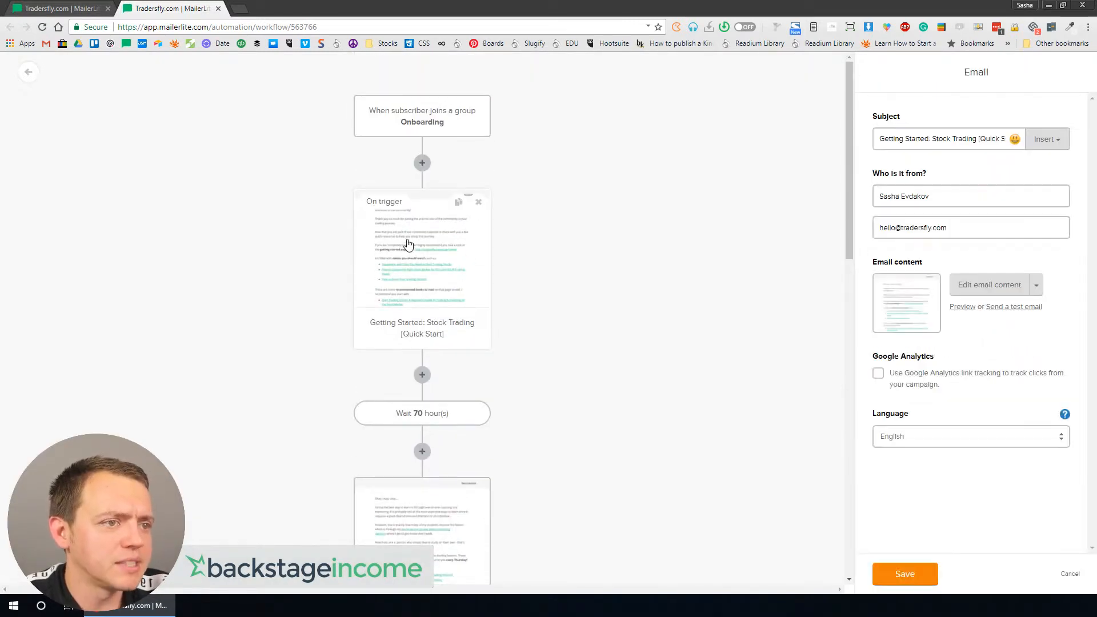
pyautogui.click(1025, 306)
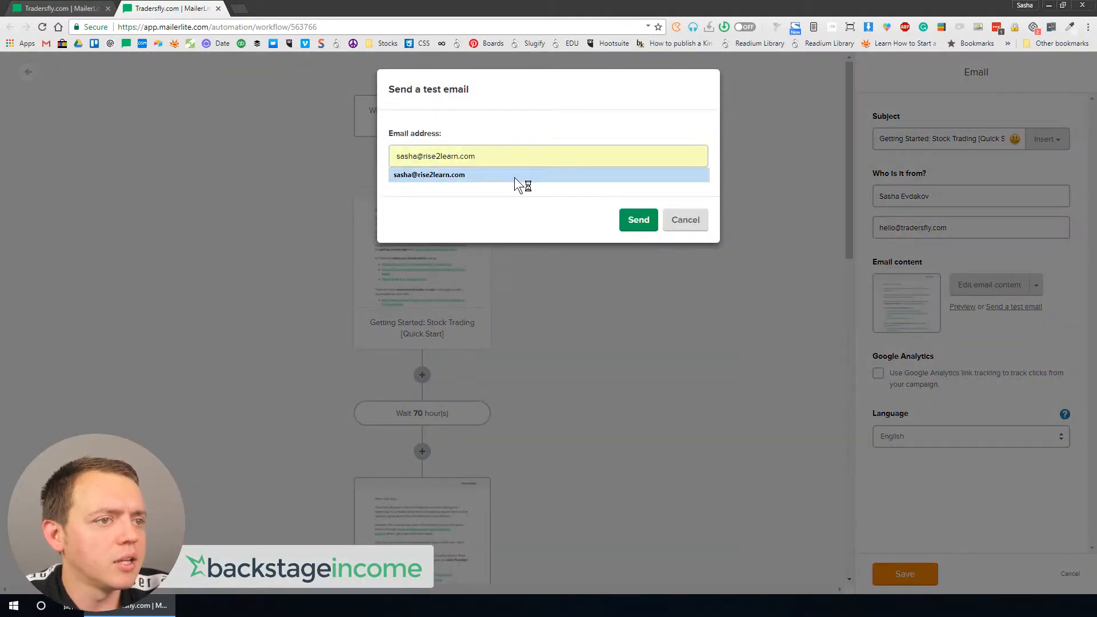
pyautogui.click(514, 179)
pyautogui.click(634, 220)
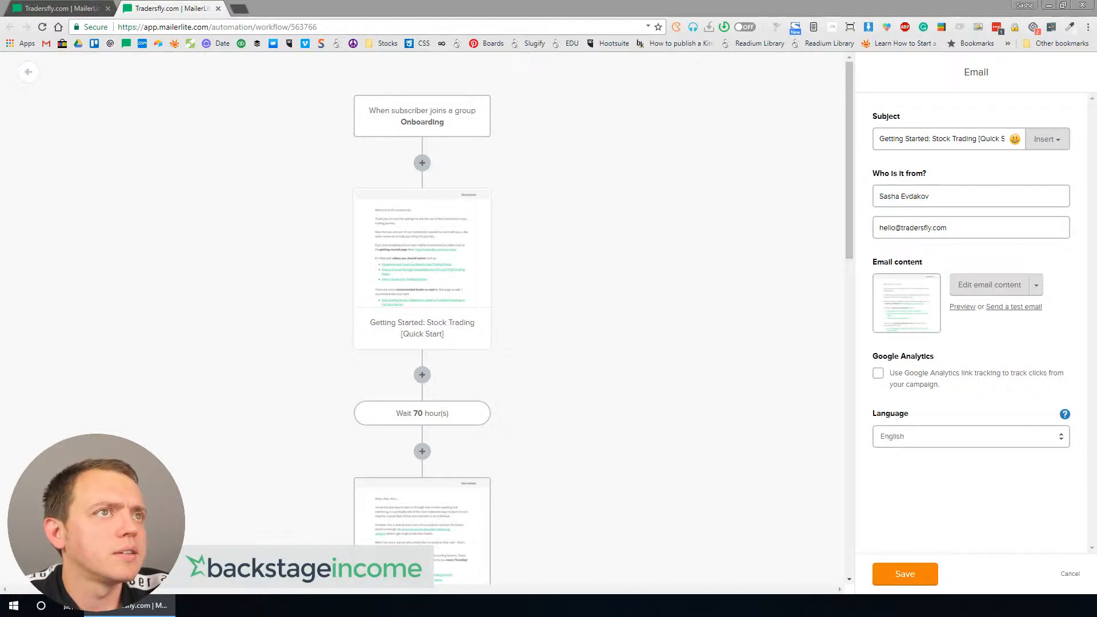
# Step: Switch to Gmail, open the received test email with images displayed, and read through it
pyautogui.moveTo(262, 2); pyautogui.dragTo(171, 1)
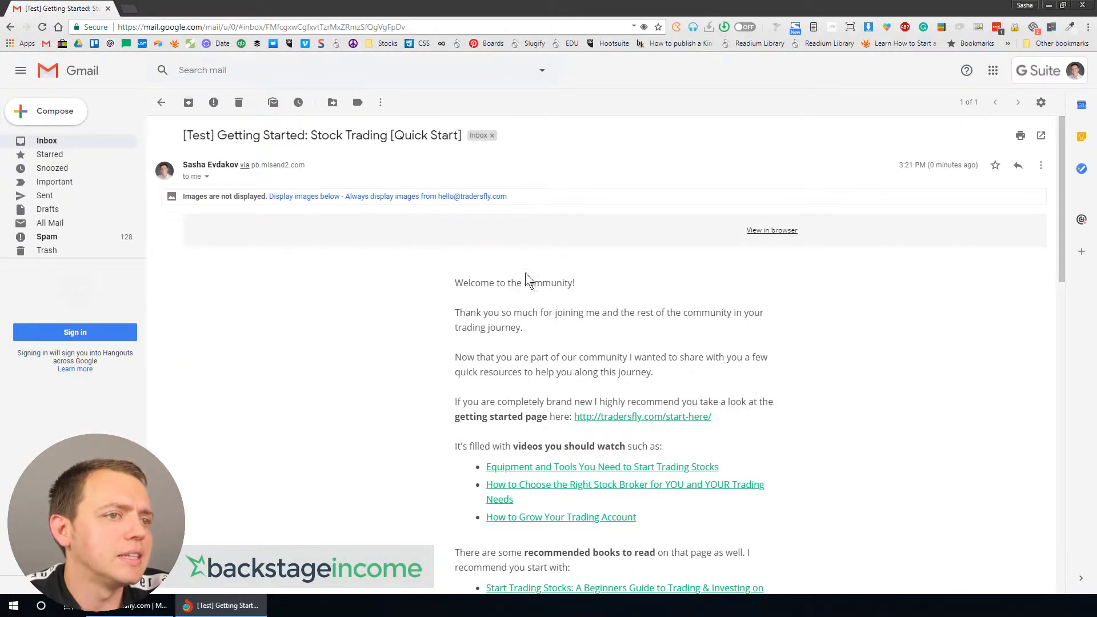
pyautogui.click(441, 196)
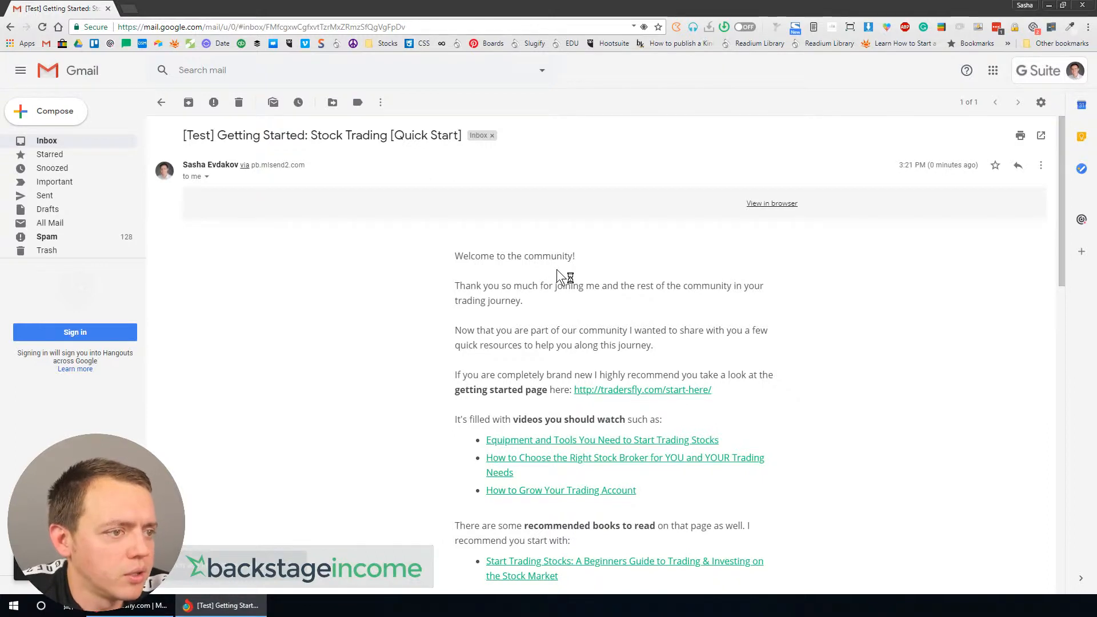
pyautogui.scroll(-8, 539, 279)
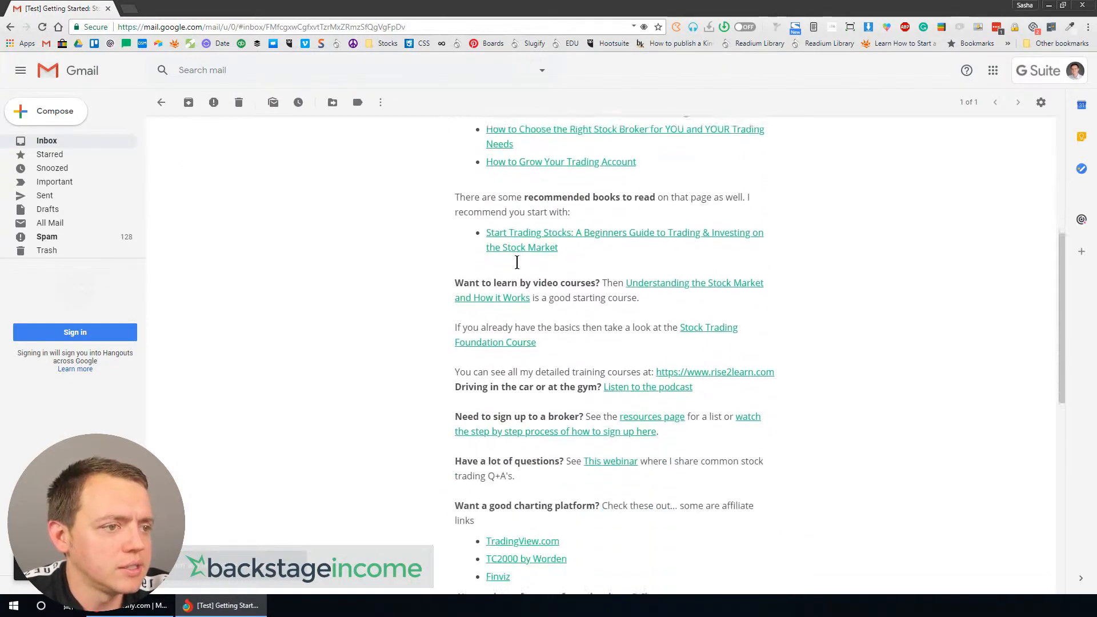
# Step: Scroll through the Getting Started test email down to its footer and back to the top
pyautogui.scroll(-3, 521, 267)
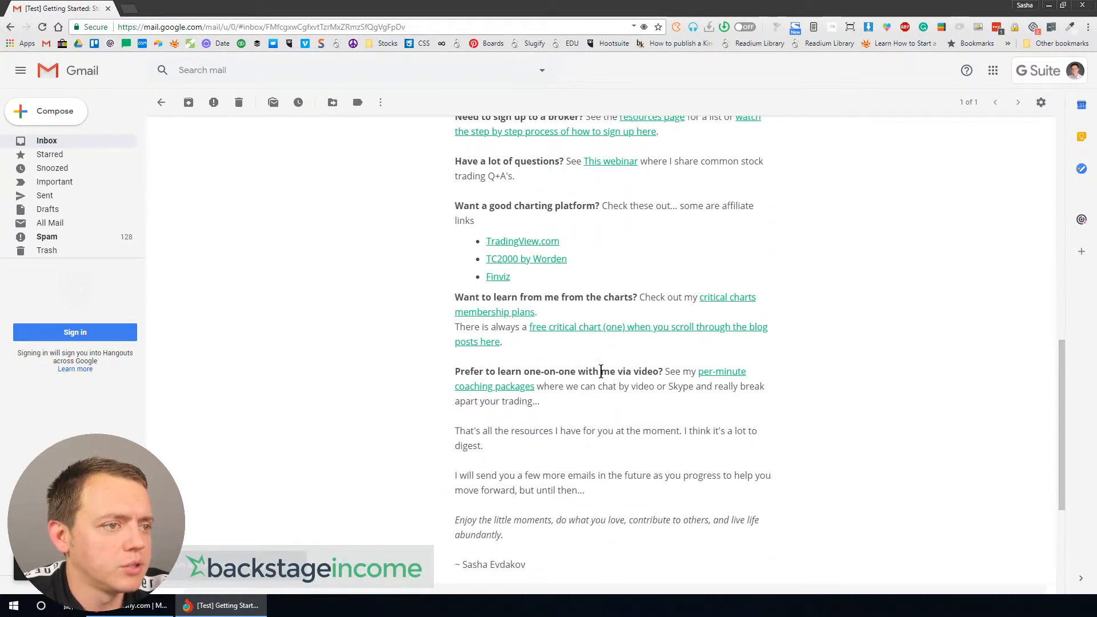
pyautogui.scroll(-3, 544, 262)
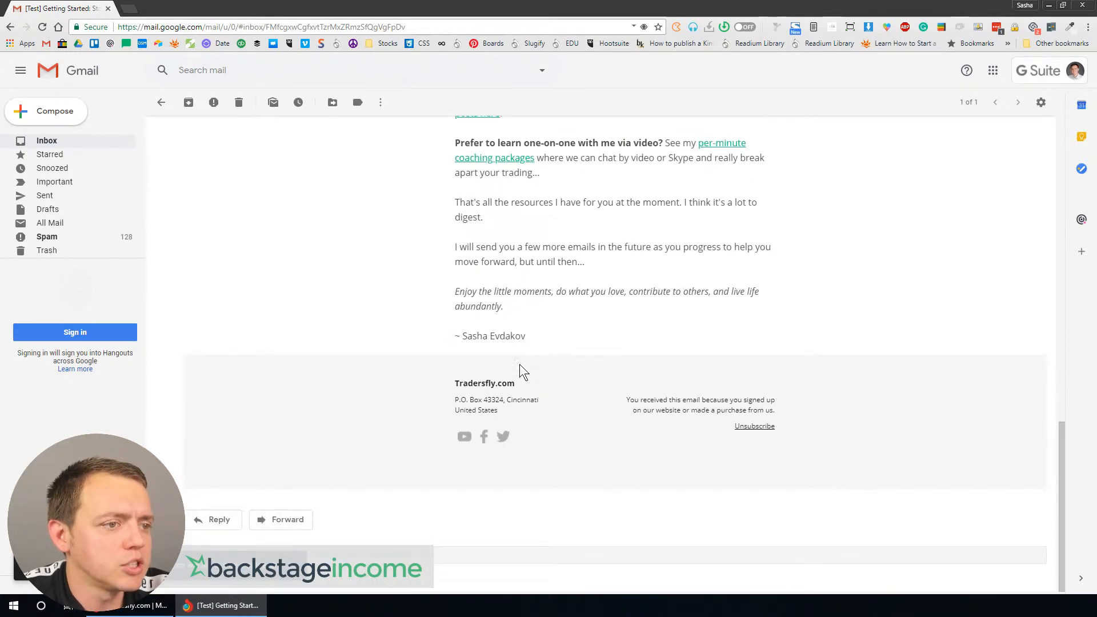
pyautogui.scroll(1, 520, 364)
pyautogui.scroll(15, 521, 336)
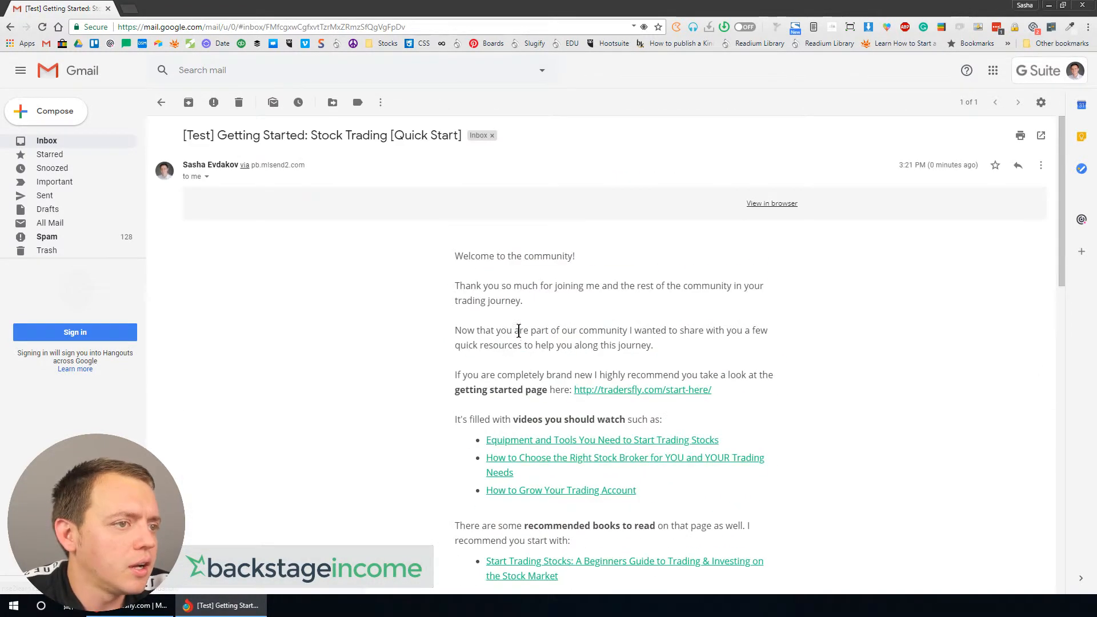
# Step: Return to the workflow and send a test of the Get Ready ! Your Training Lessons are Coming! email to your own address
pyautogui.click(108, 8)
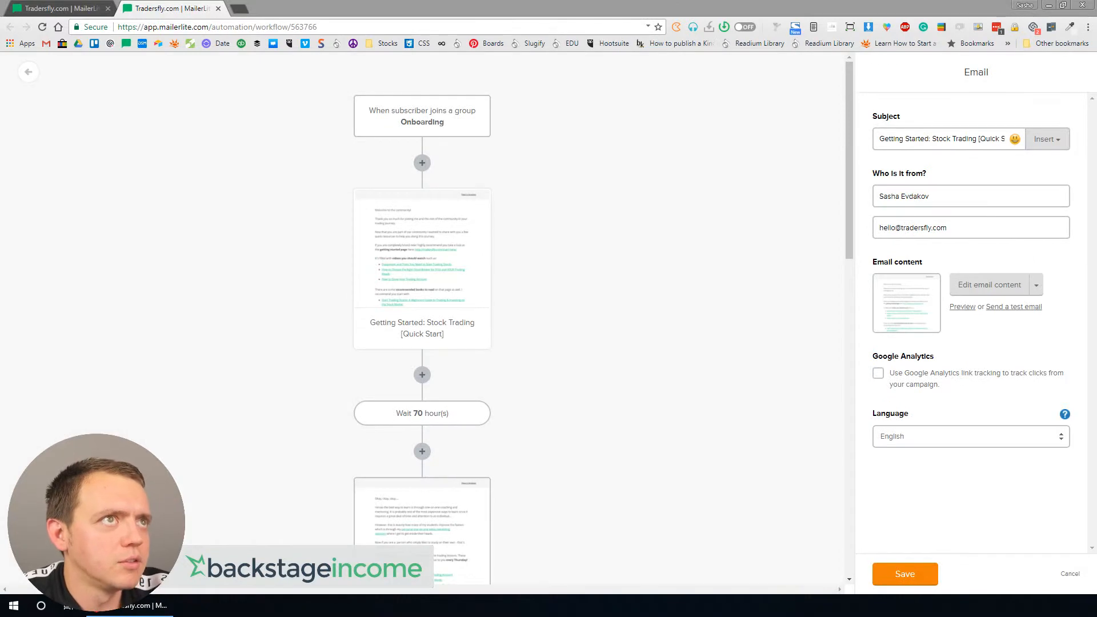
pyautogui.scroll(-3, 485, 303)
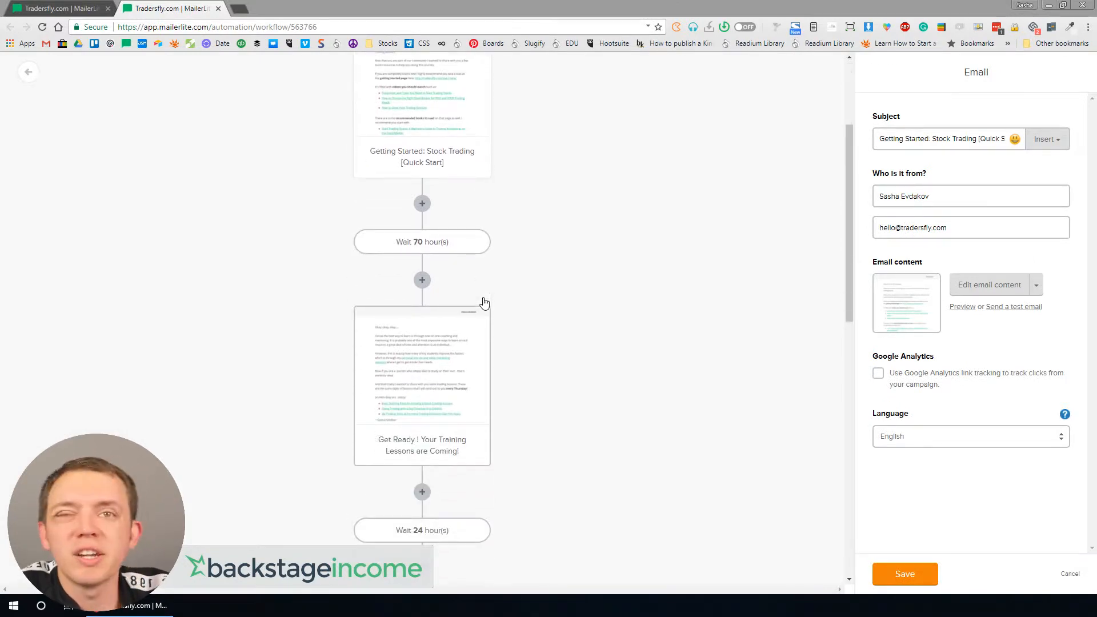
pyautogui.scroll(-2, 445, 386)
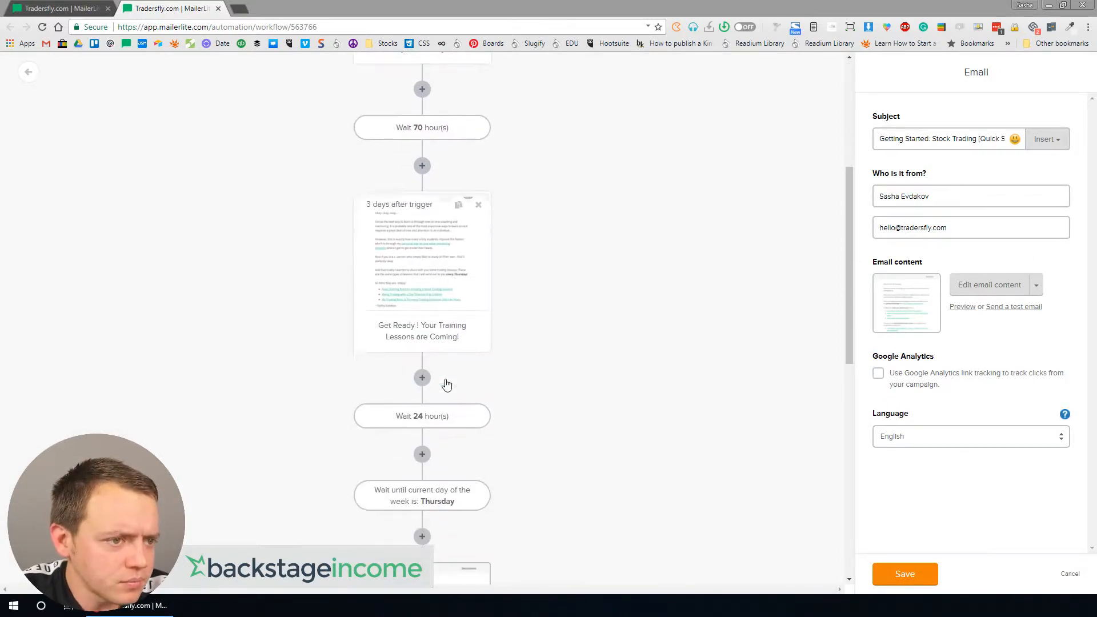
pyautogui.scroll(2, 438, 246)
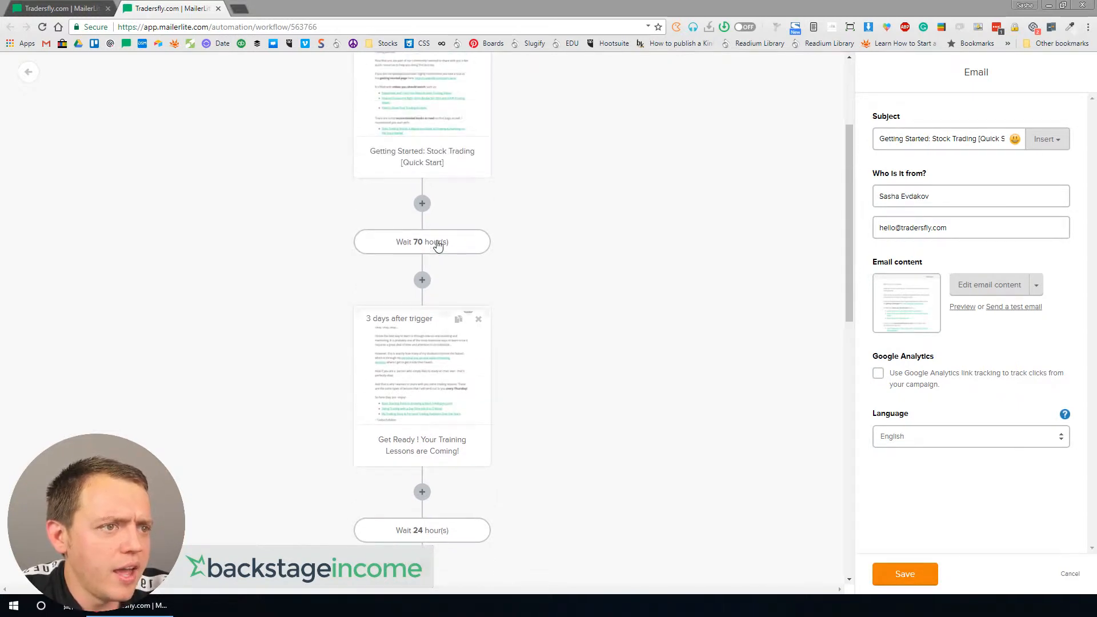
pyautogui.scroll(2, 426, 269)
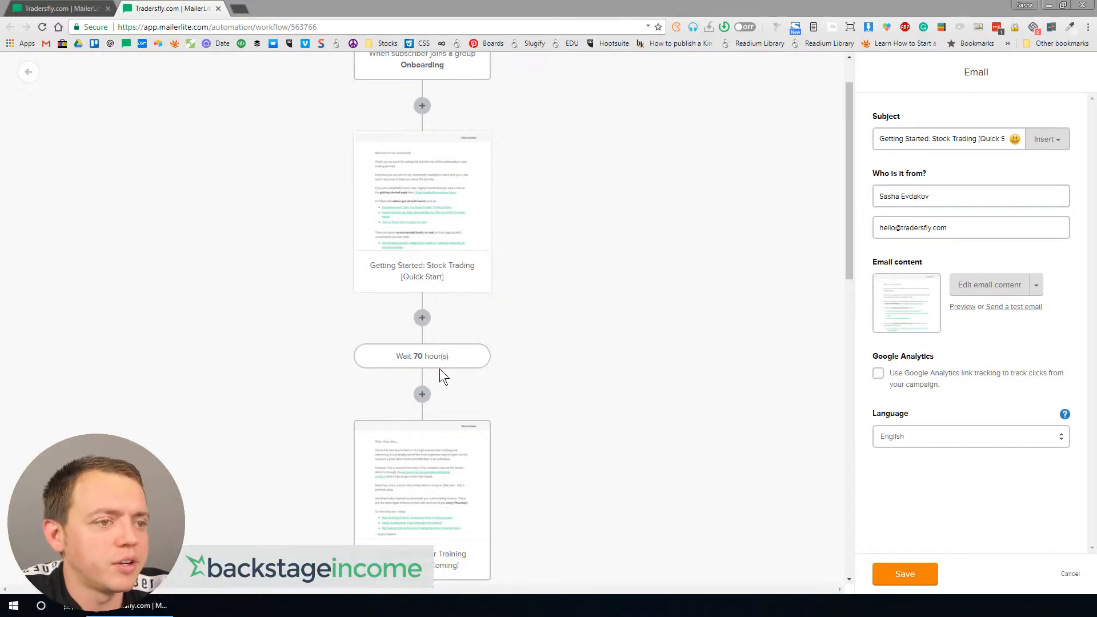
pyautogui.click(433, 477)
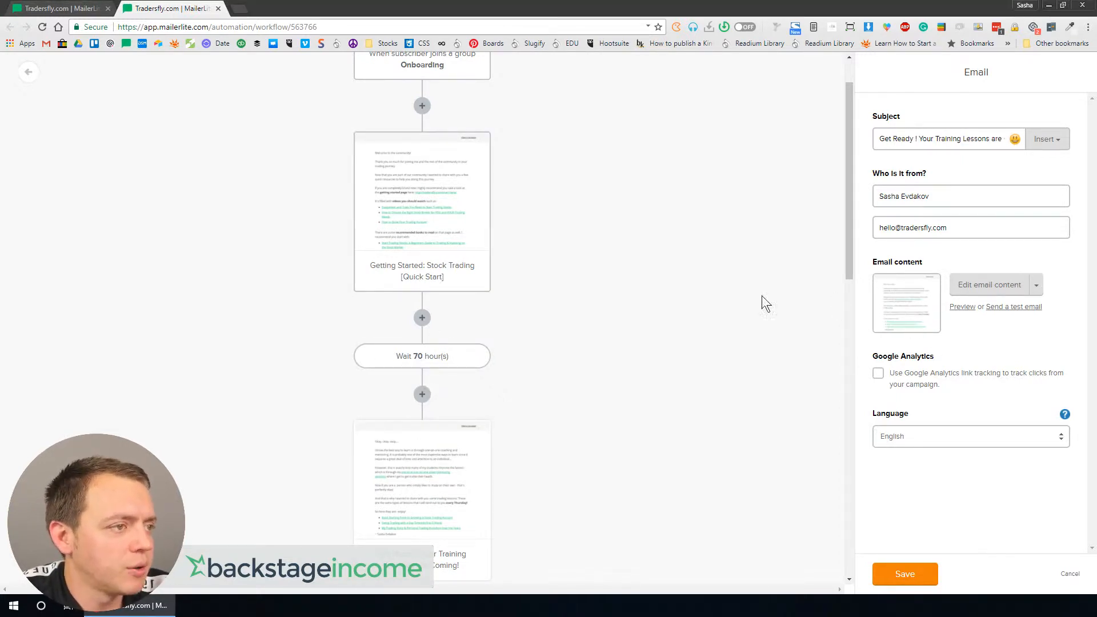
pyautogui.scroll(-3, 602, 384)
pyautogui.click(1028, 310)
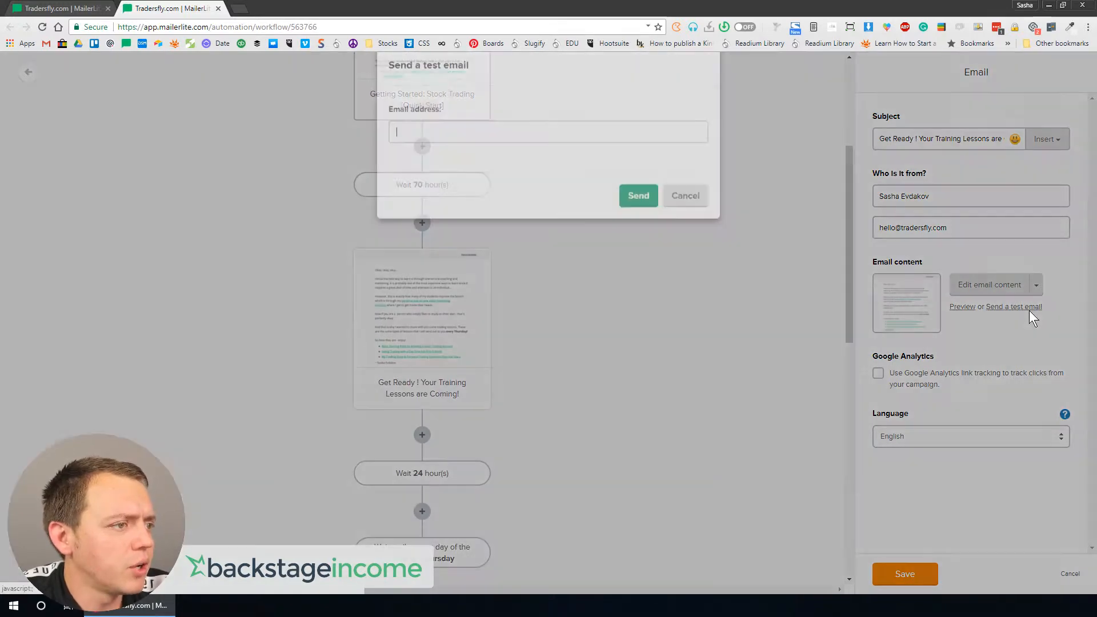
pyautogui.write('sas')
pyautogui.click(489, 176)
pyautogui.click(638, 220)
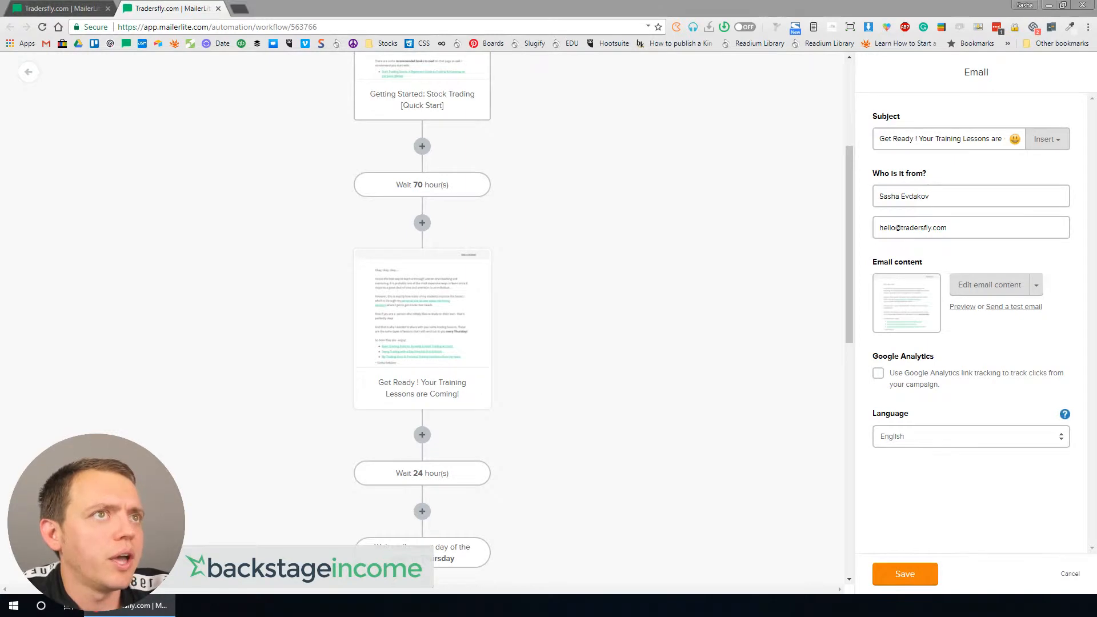
# Step: Open the Get Ready test email in Gmail and read through its content
pyautogui.scroll(-5, 511, 240)
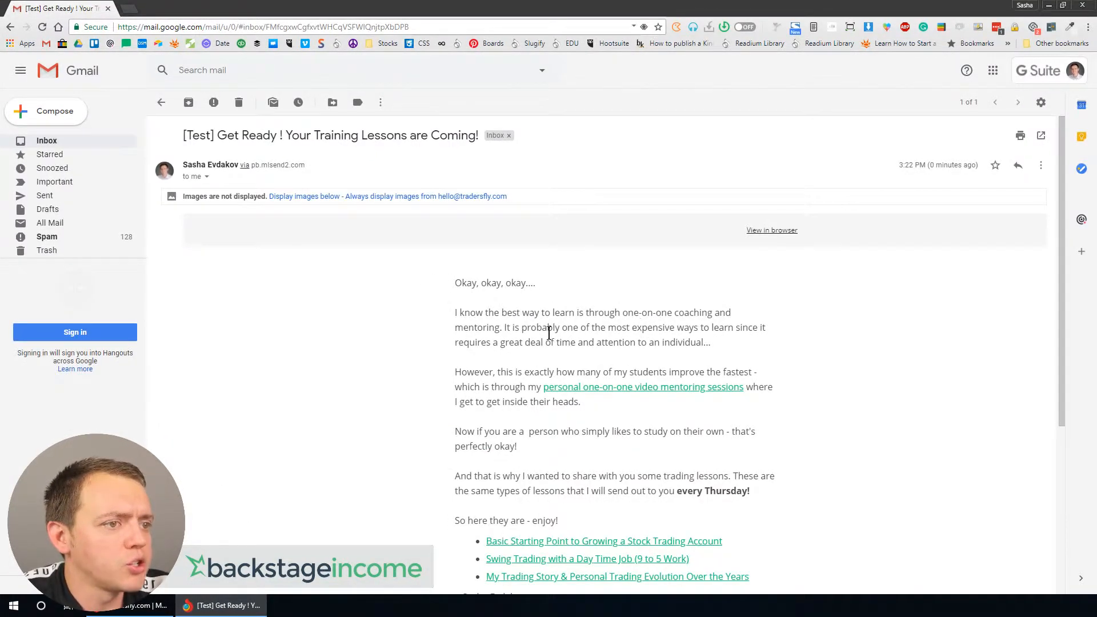
pyautogui.scroll(-3, 594, 397)
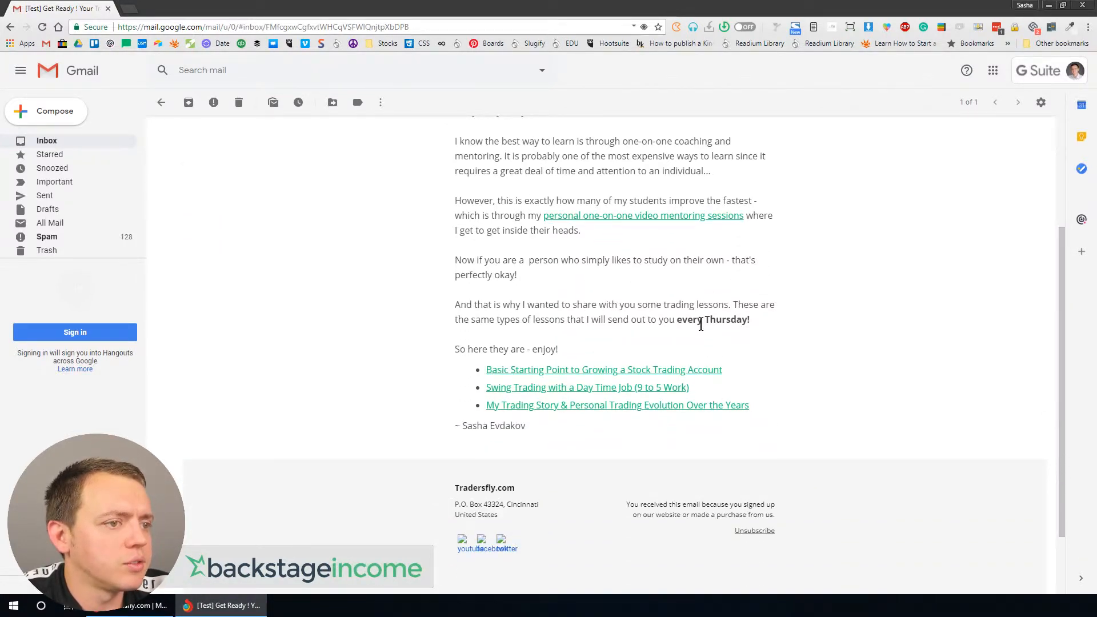
pyautogui.scroll(3, 701, 324)
pyautogui.scroll(-4, 466, 308)
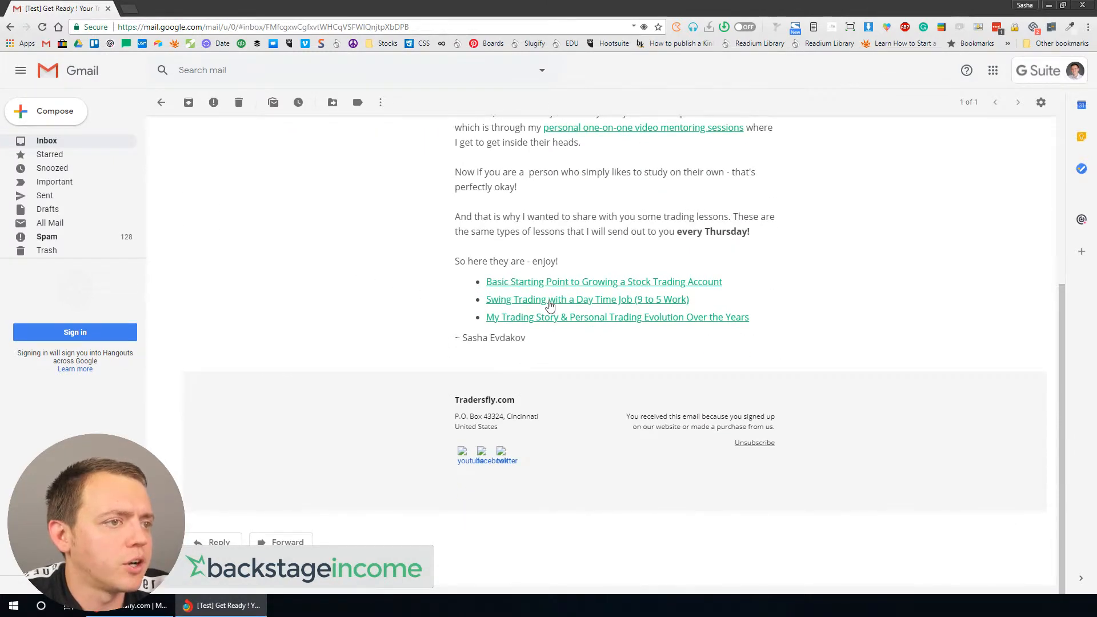
# Step: Back in the workflow, send a test of the Did you see it ?!!!! email to your own address
pyautogui.click(107, 9)
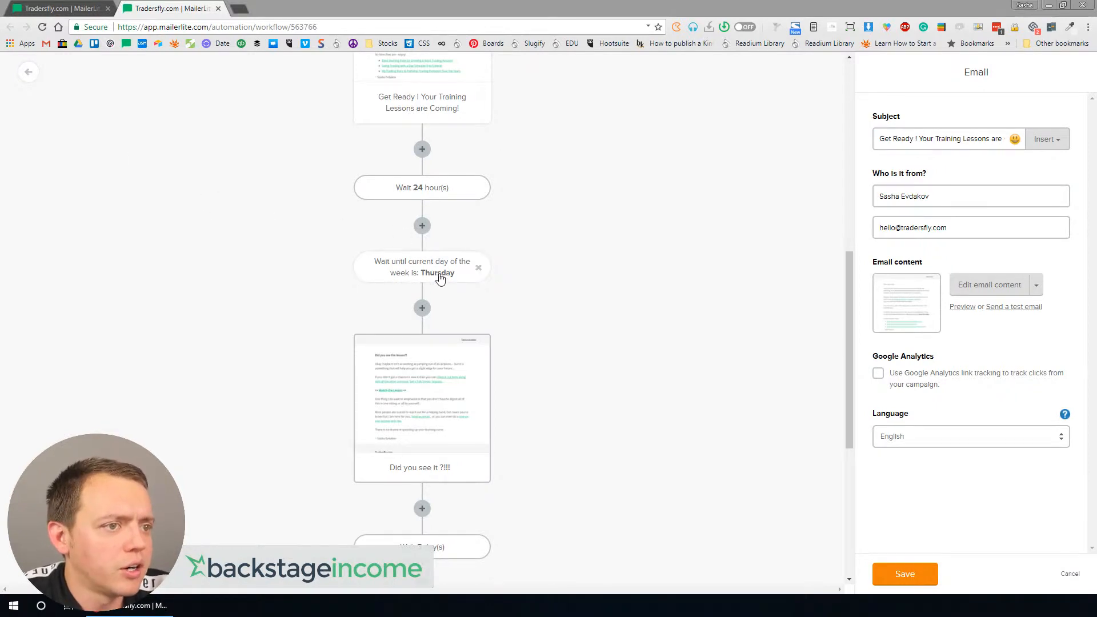
pyautogui.click(421, 396)
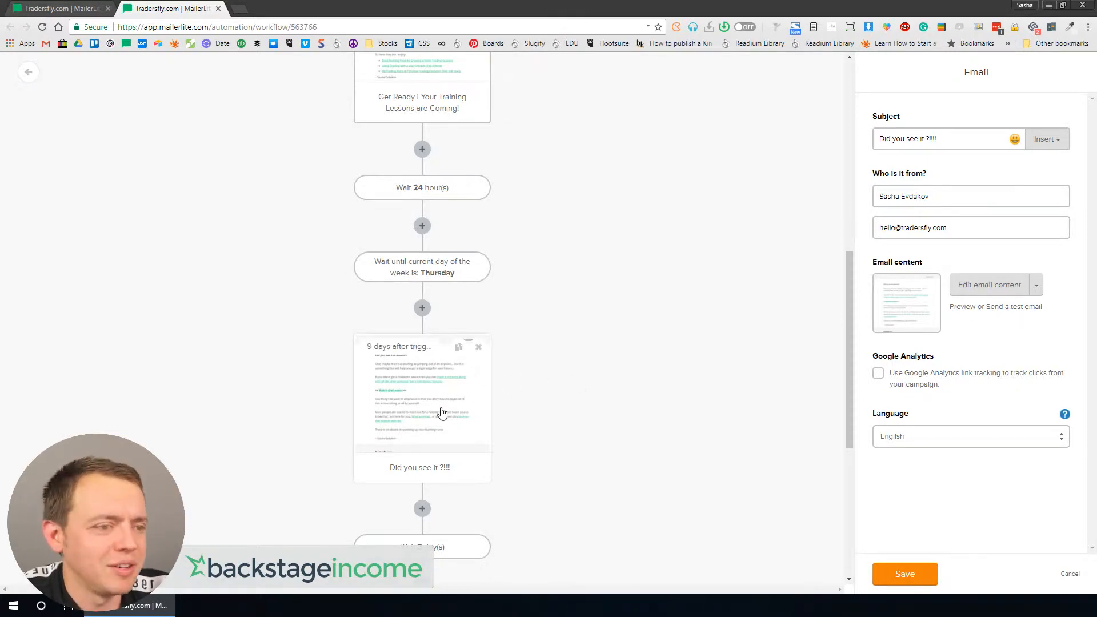
pyautogui.click(1012, 308)
pyautogui.click(556, 156)
pyautogui.click(517, 178)
pyautogui.click(638, 220)
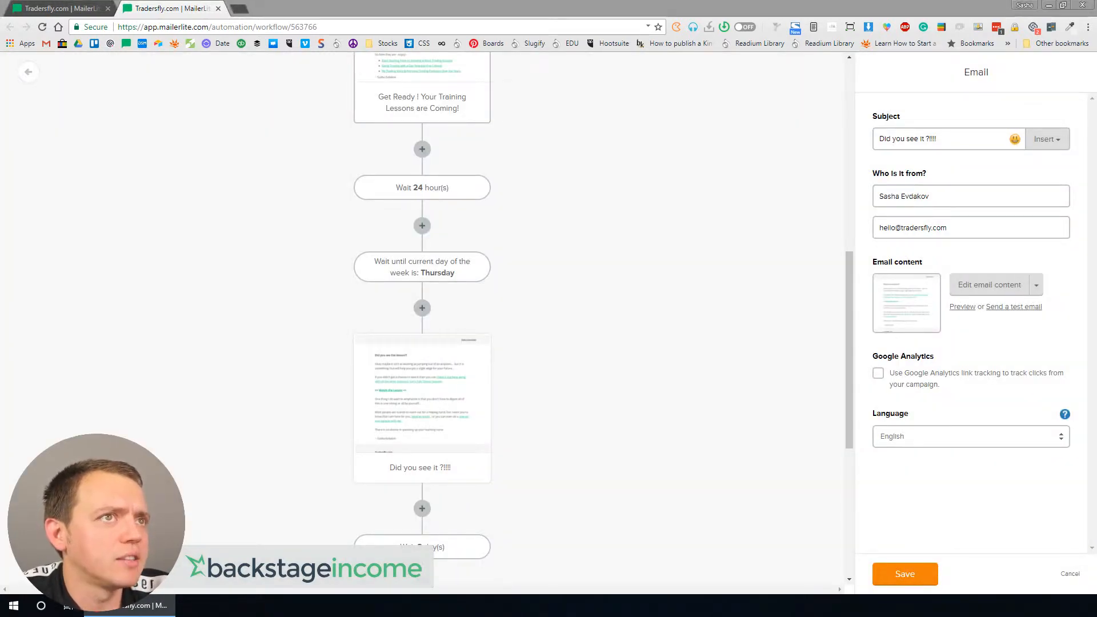
# Step: Open the Did you see it test email in Gmail and read through it
pyautogui.moveTo(367, 49); pyautogui.dragTo(390, 169)
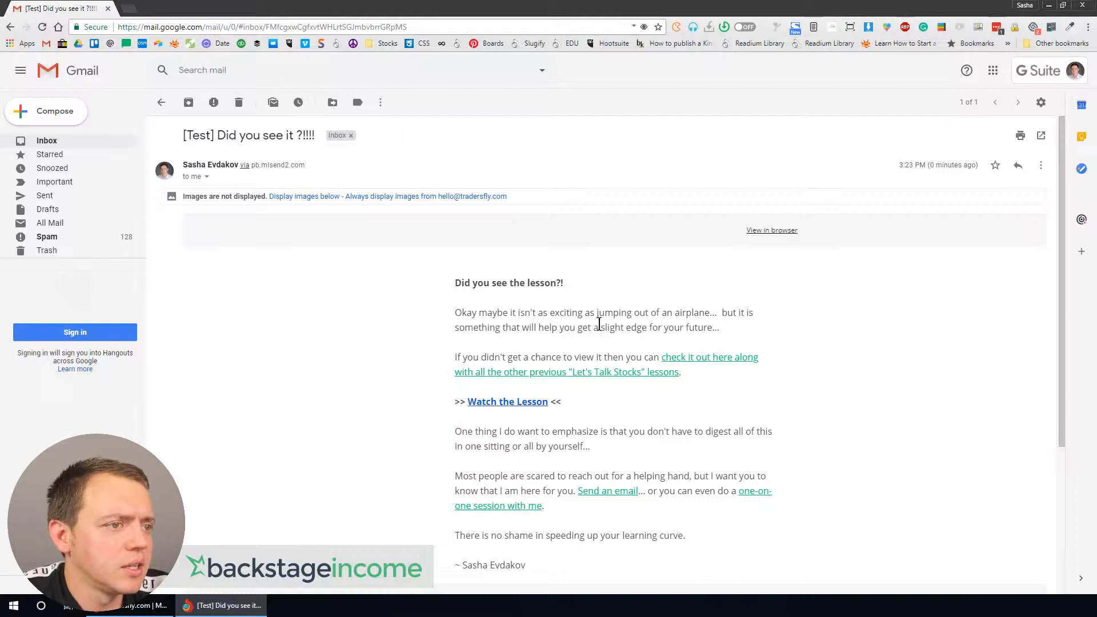
pyautogui.scroll(-3, 595, 318)
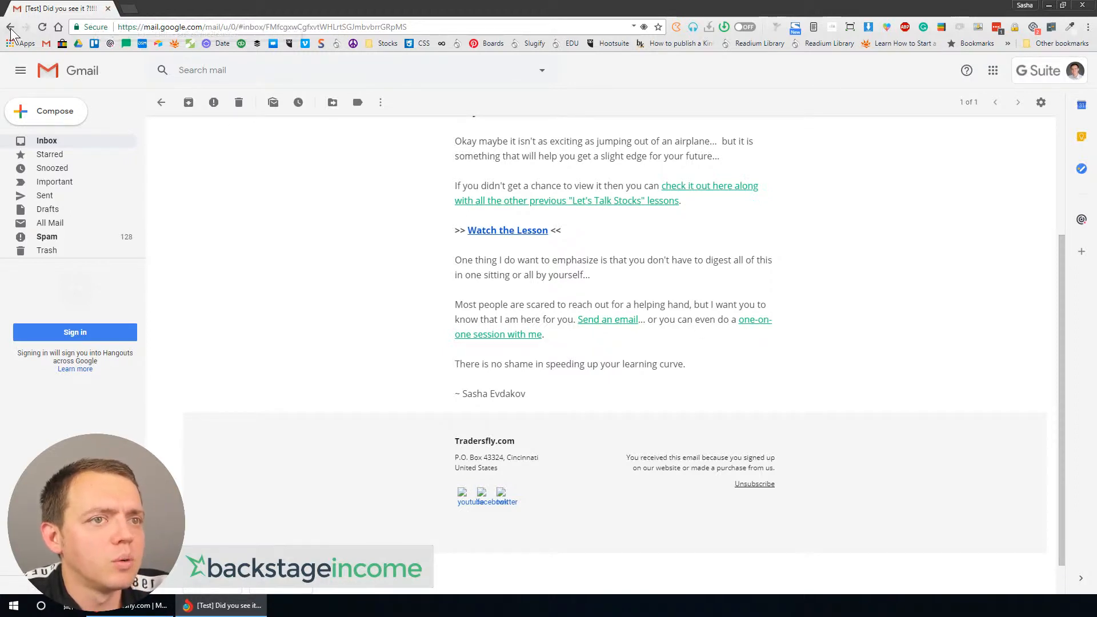
pyautogui.moveTo(84, 10); pyautogui.dragTo(86, 0)
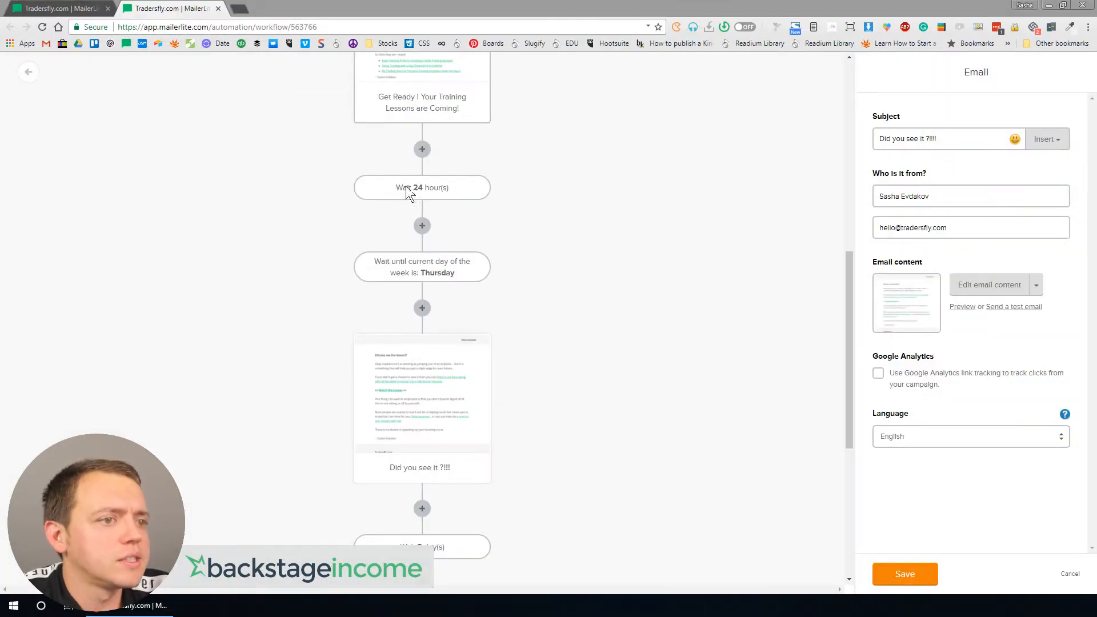
# Step: Delete the Did you see it ?!!!! email step from the workflow
pyautogui.scroll(-1, 441, 377)
pyautogui.scroll(-3, 441, 374)
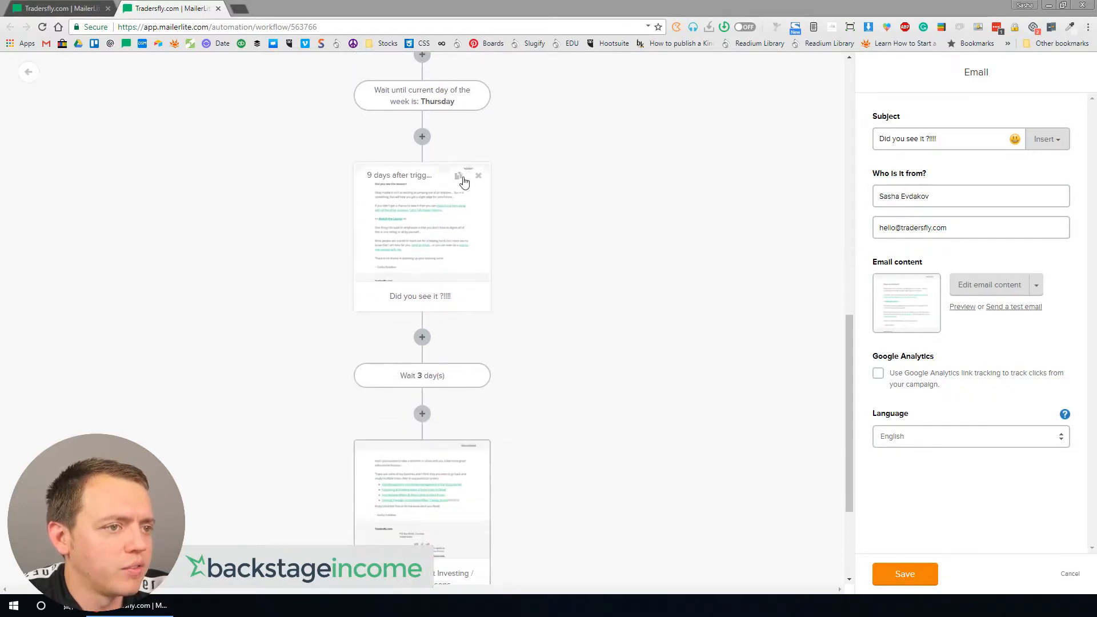
pyautogui.click(479, 177)
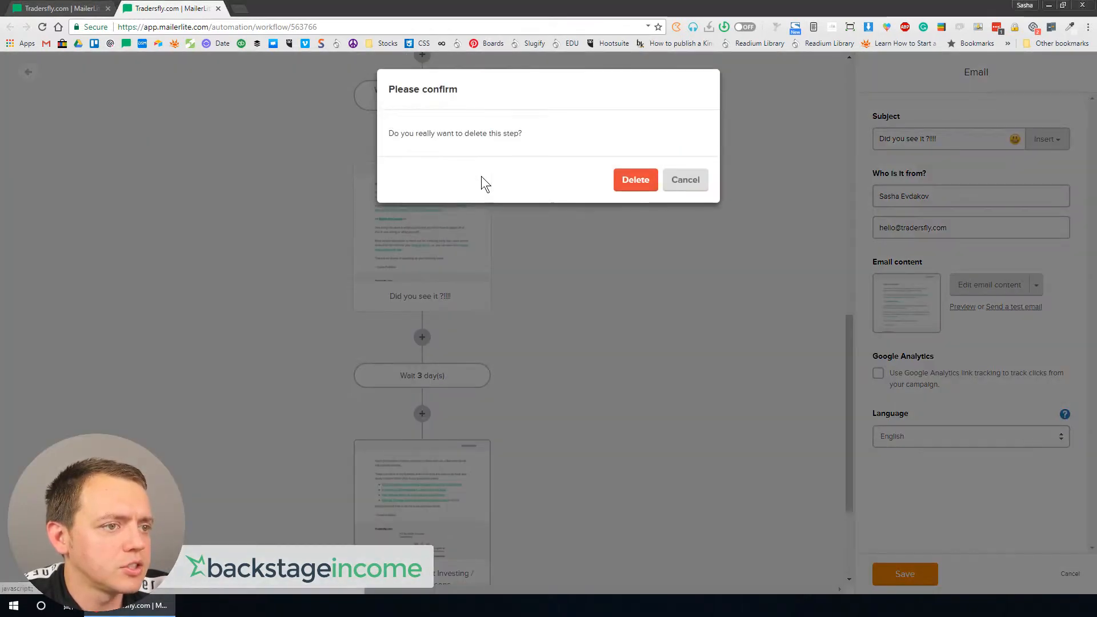
pyautogui.click(639, 182)
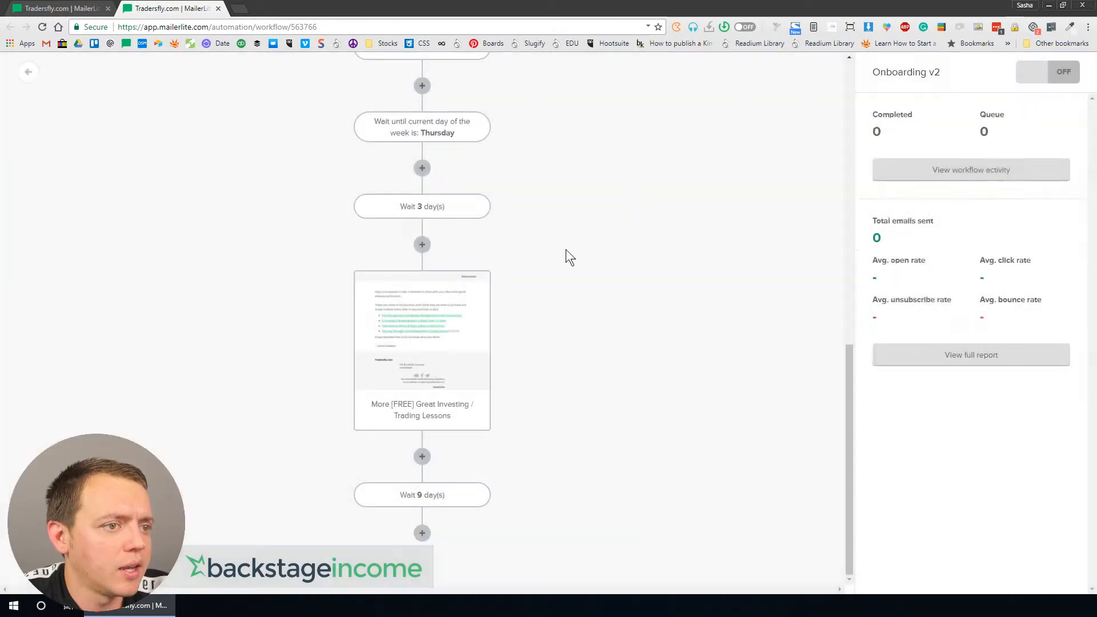
# Step: Review the remaining email steps in the workflow and the Get Ready test email again
pyautogui.scroll(10, 452, 373)
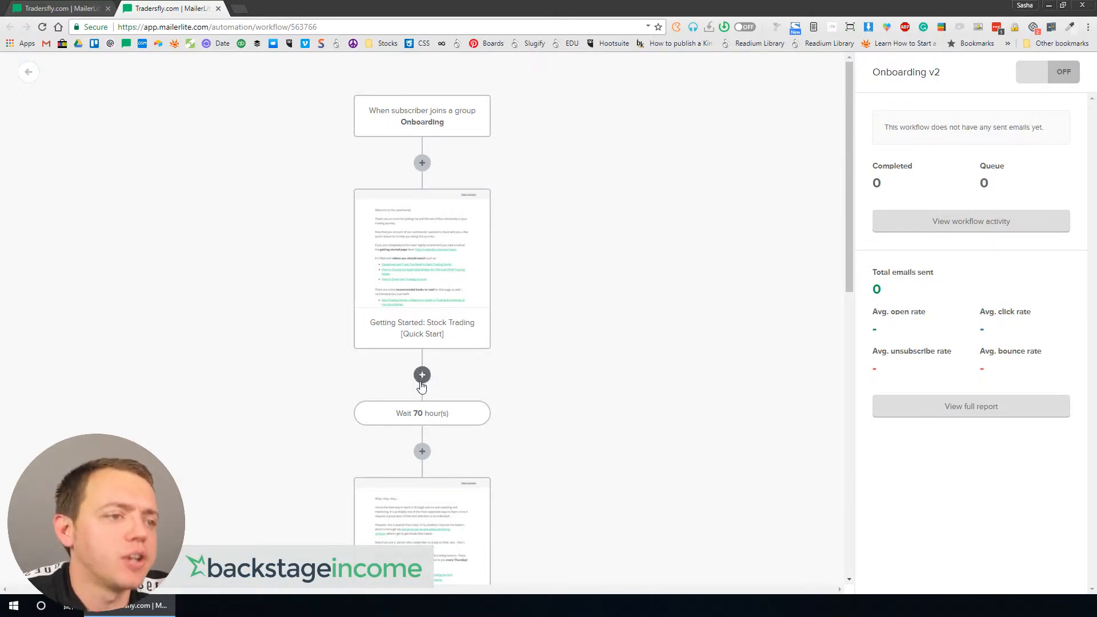
pyautogui.scroll(-1, 494, 275)
pyautogui.click(420, 203)
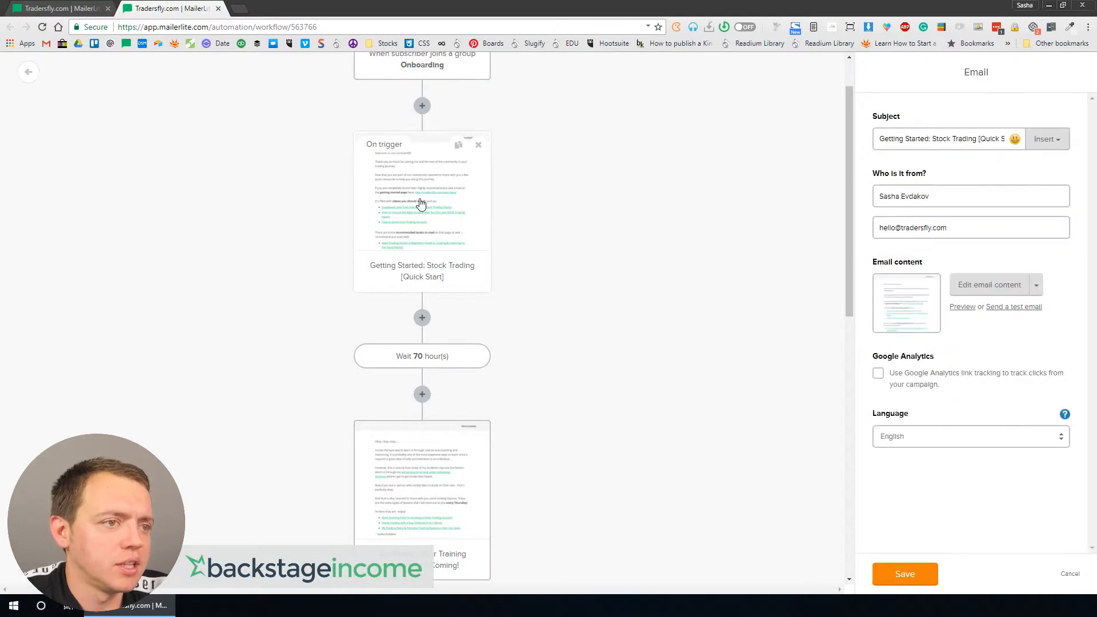
pyautogui.scroll(-3, 420, 274)
pyautogui.click(418, 303)
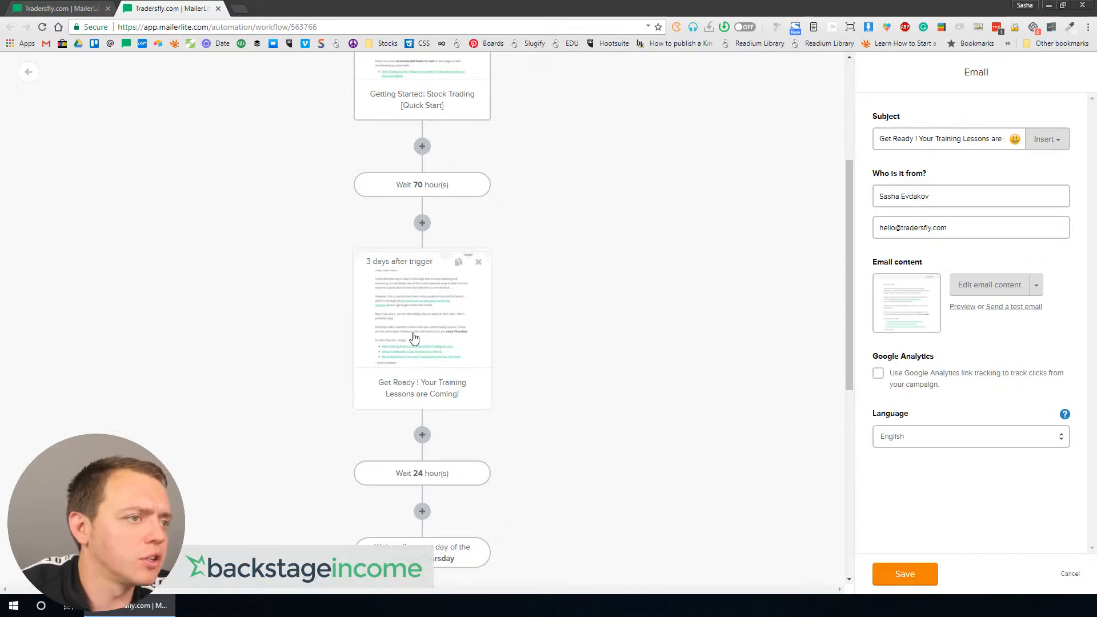
pyautogui.moveTo(952, 140); pyautogui.dragTo(995, 132)
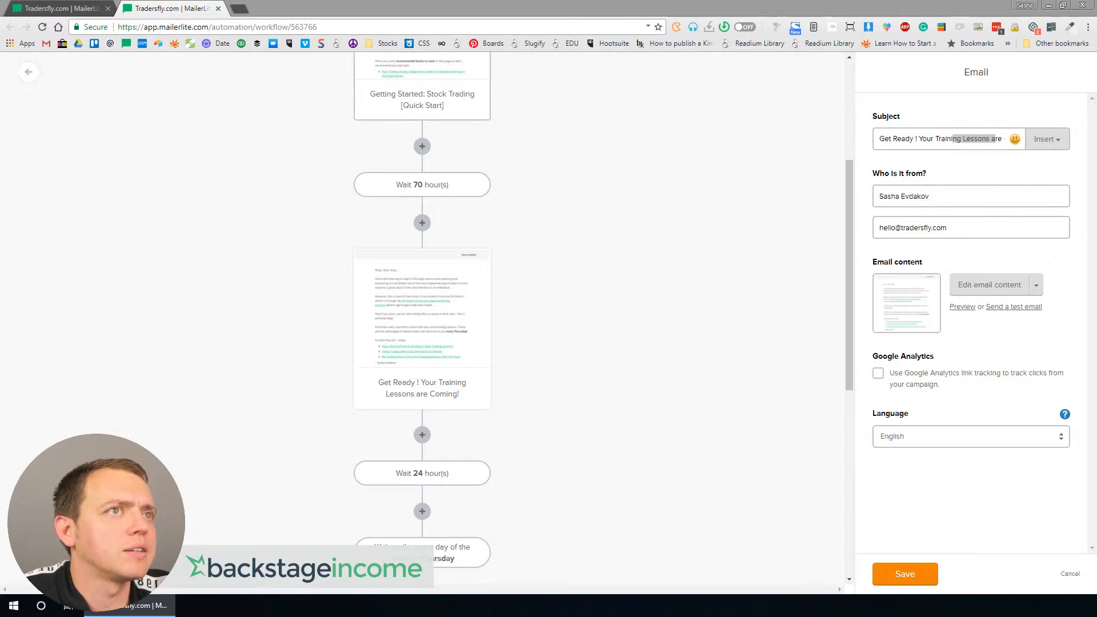
pyautogui.moveTo(401, 86); pyautogui.dragTo(402, 97)
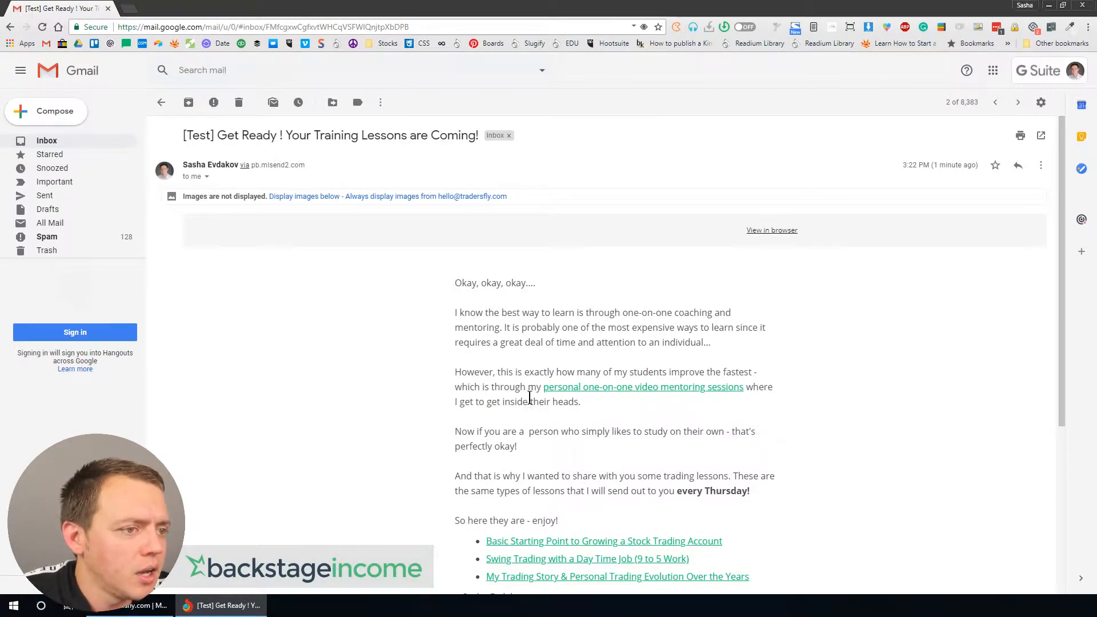
pyautogui.scroll(-3, 530, 395)
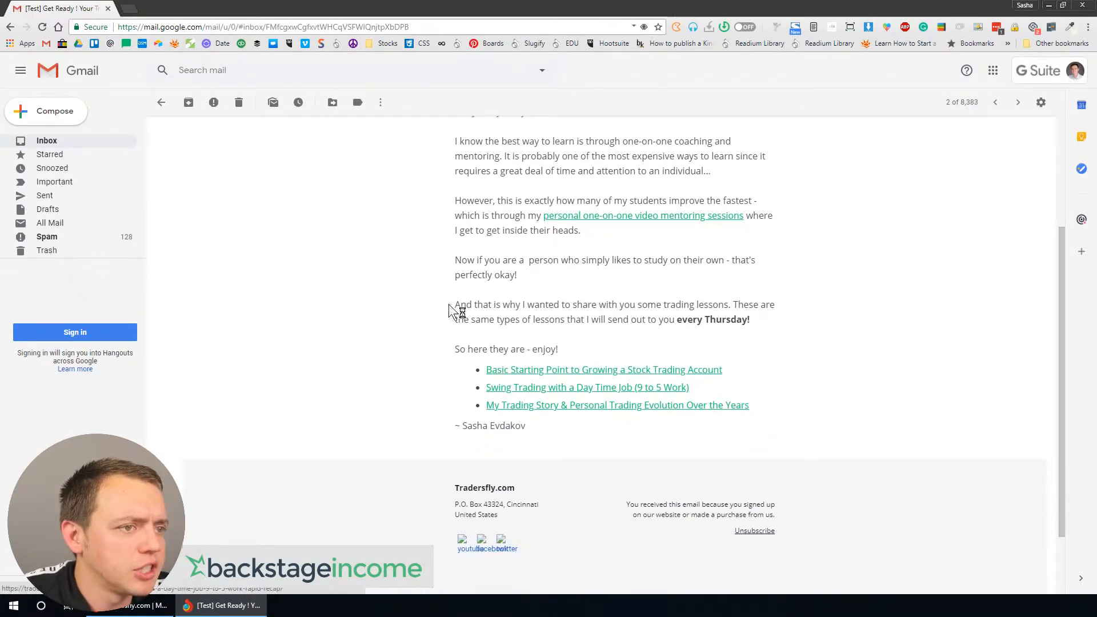
pyautogui.middleClick(48, 8)
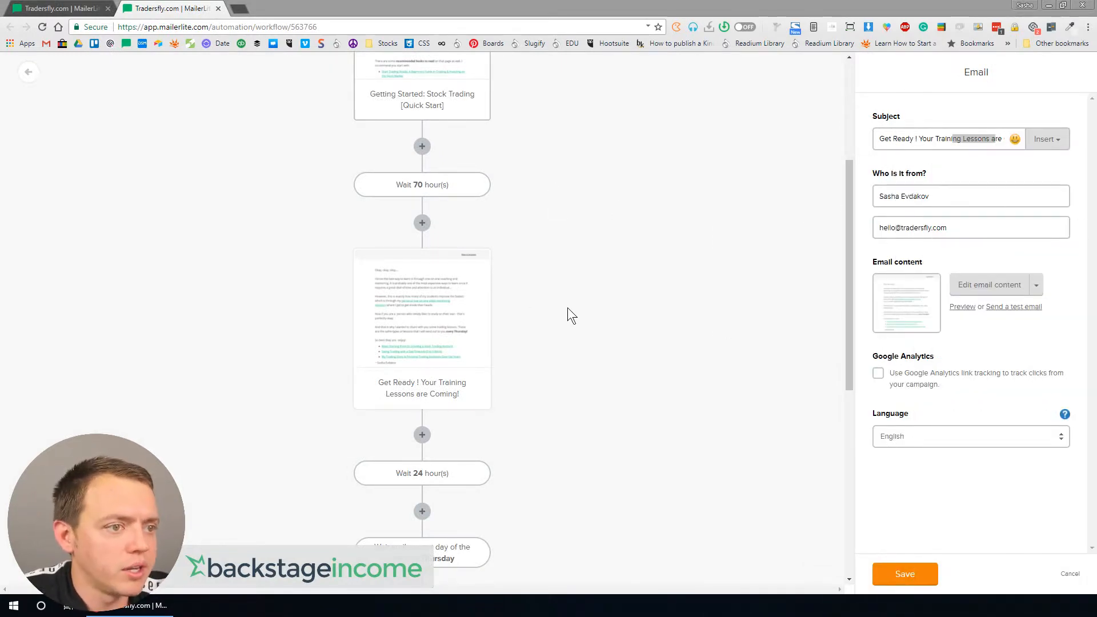
pyautogui.scroll(-2, 522, 314)
pyautogui.scroll(6, 591, 228)
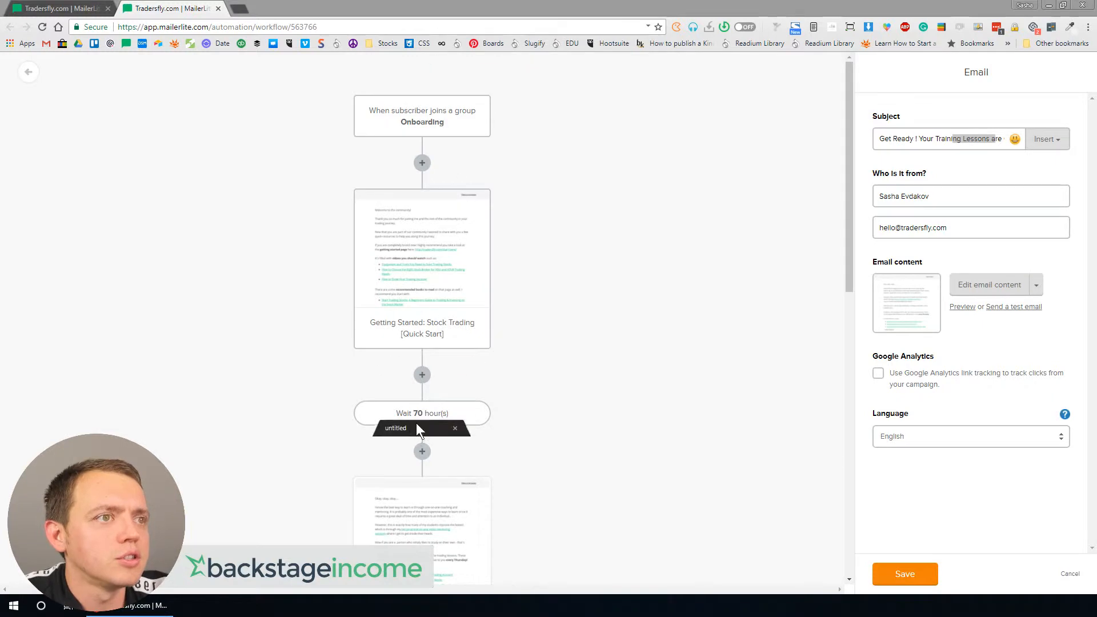
# Step: Open Sublime Text and note the email titles Getting Started and Cool Gear for Traders
pyautogui.doubleClick(532, 316)
pyautogui.write('Getting Started')
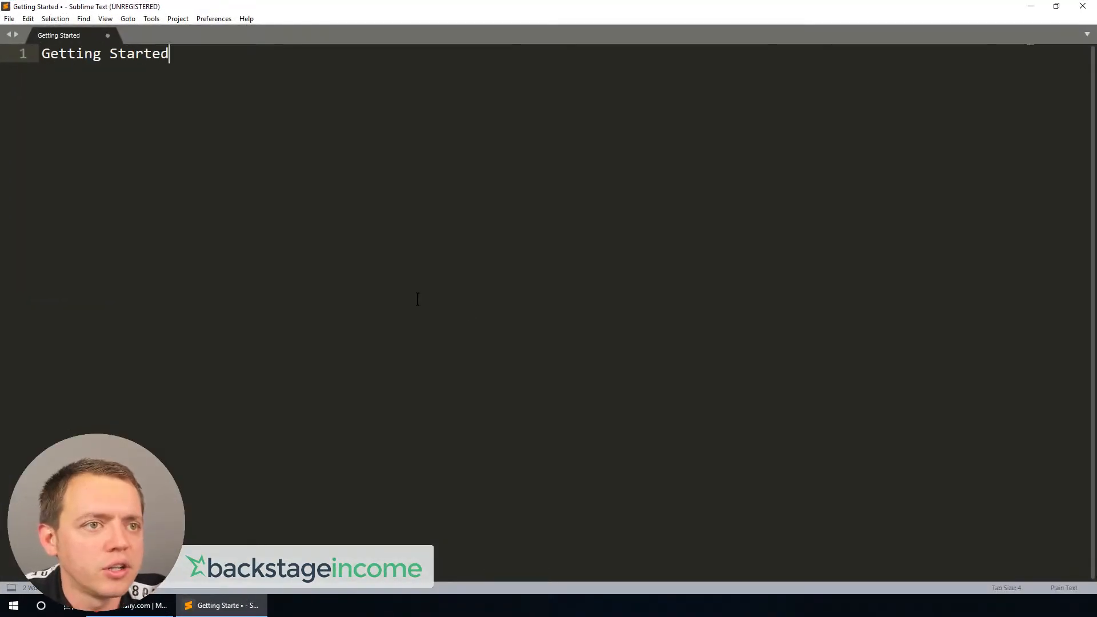
pyautogui.press('Return')
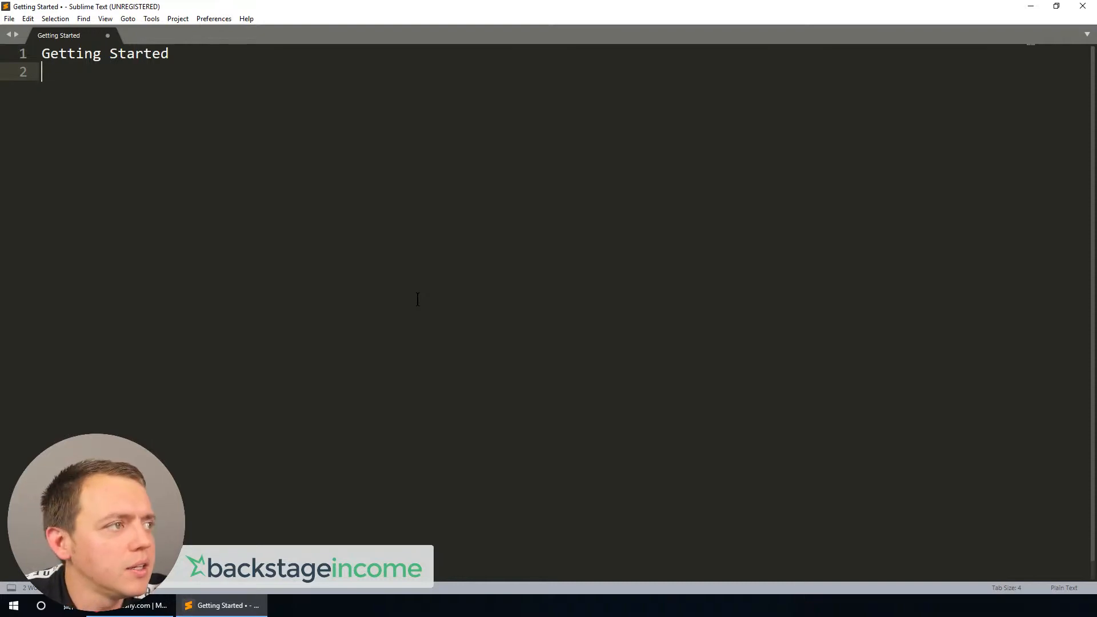
pyautogui.write('Cool Gear for Traders')
# Step: Insert a blank line between the titles and change Cool to Software in the second title
pyautogui.press('Up')
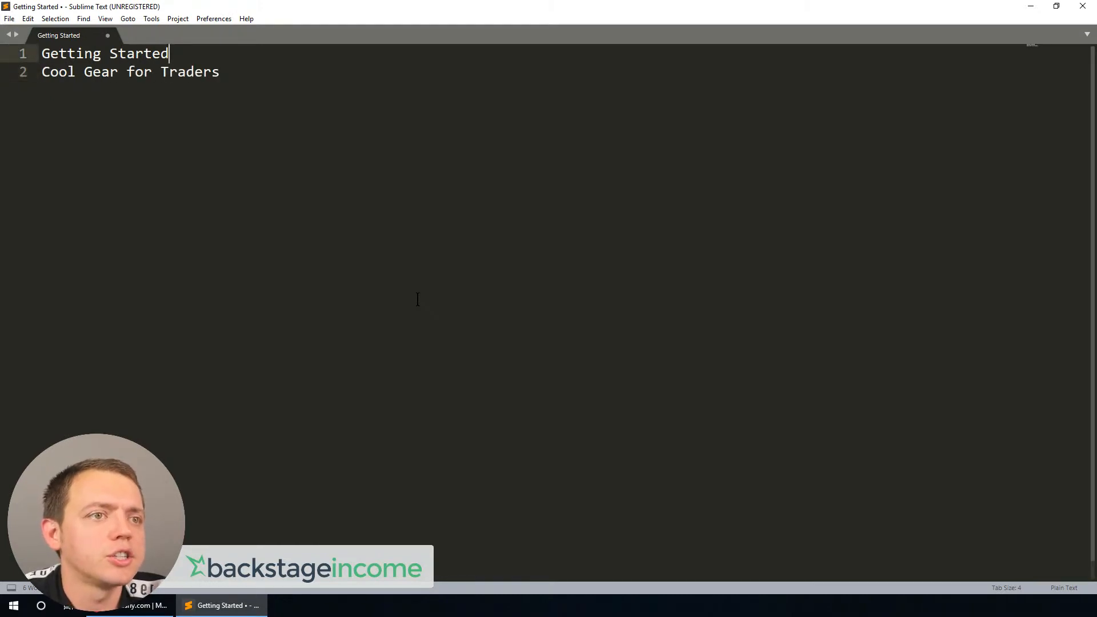
pyautogui.press('Return')
pyautogui.press('Down')
pyautogui.hotkey('shift', 'Right')
pyautogui.hotkey('shift', 'Right')
pyautogui.hotkey('shift', 'Right')
pyautogui.hotkey('shift', 'Right')
pyautogui.hotkey('shift', 'Right')
pyautogui.write('Software')
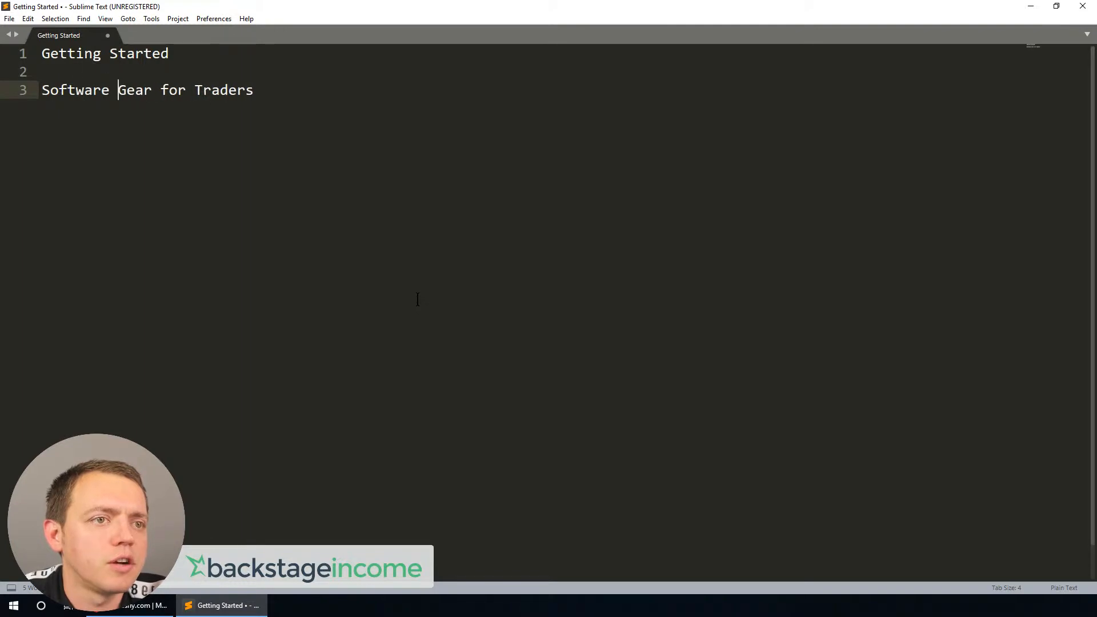
# Step: Change the second title to Software + Gear for Traders
pyautogui.press('BackSpace')
pyautogui.write('+')
pyautogui.press('End')
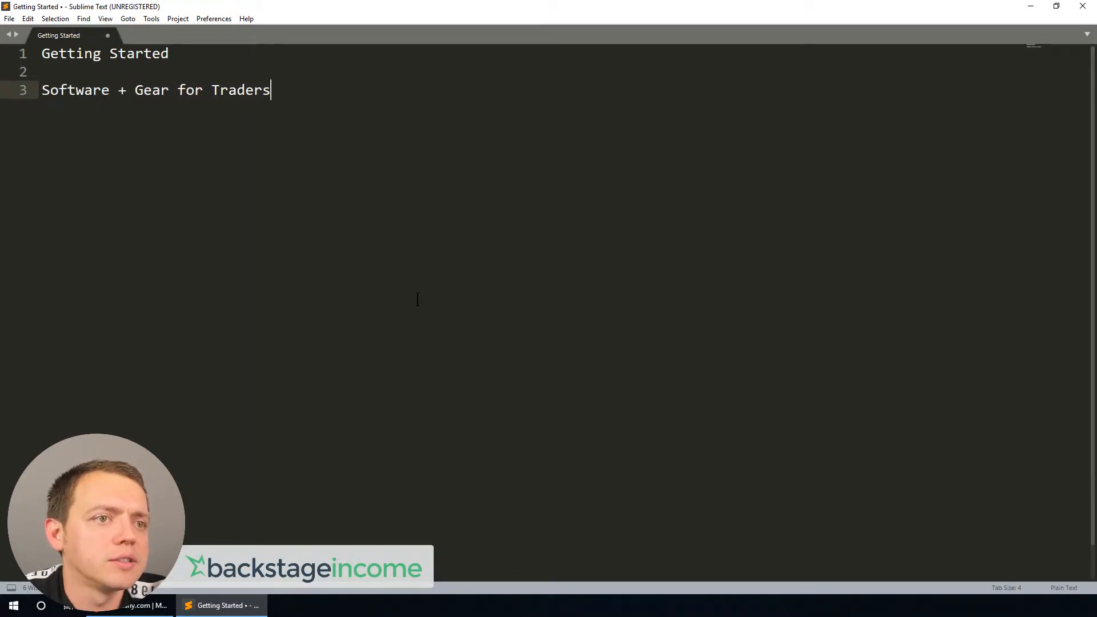
# Step: Add the title Freebies to Getting Started / Learning on the blank line above Software + Gear for Traders
pyautogui.press('Up')
pyautogui.write('Freebies ')
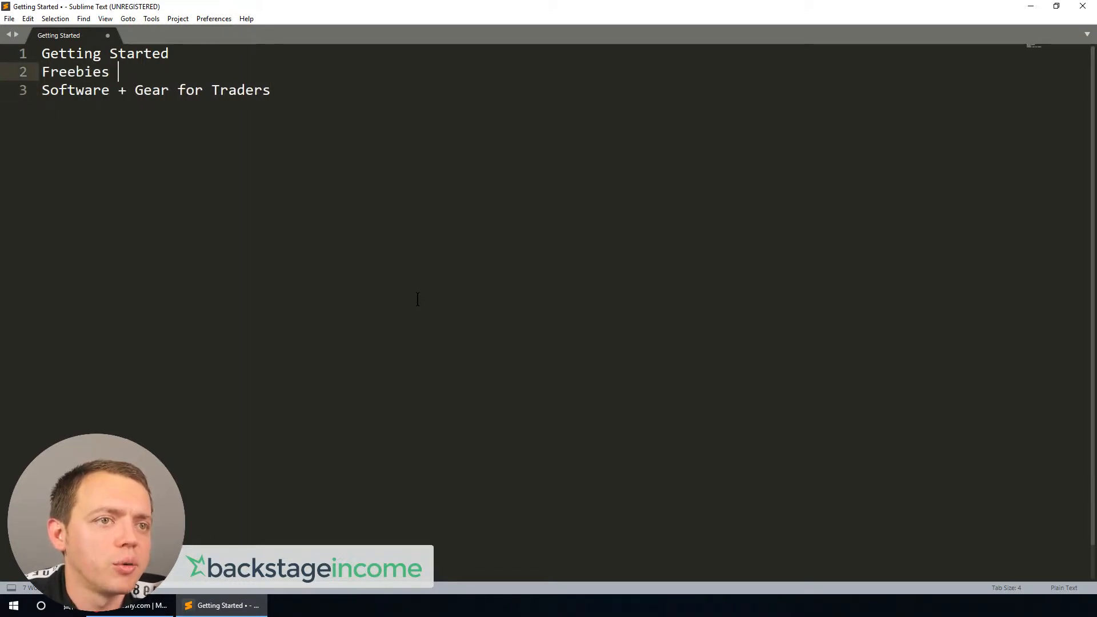
pyautogui.write('to')
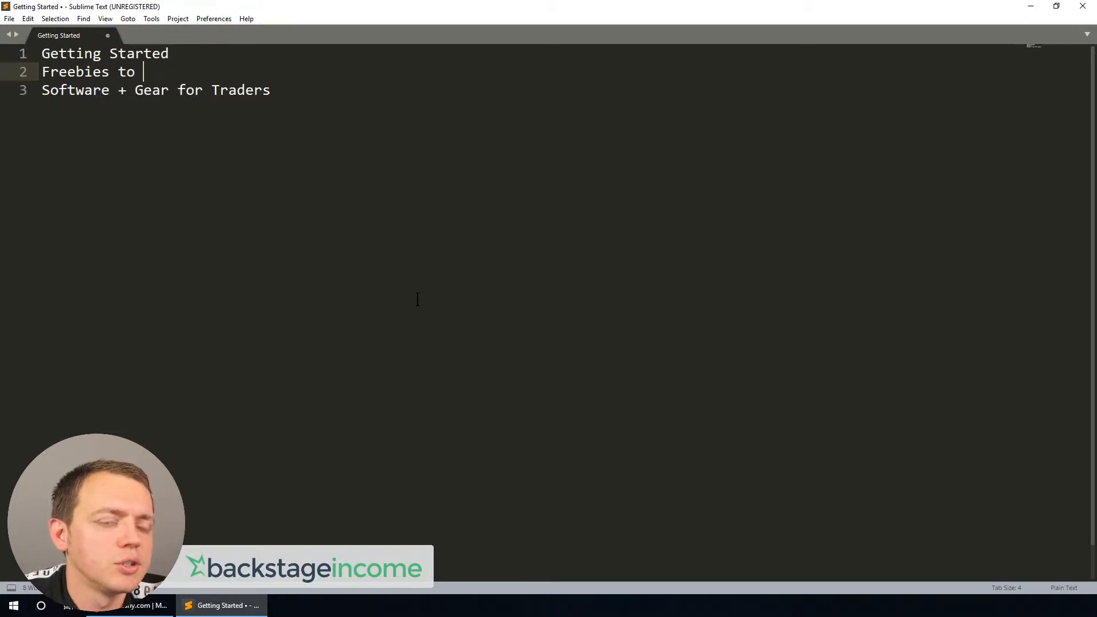
pyautogui.write(' L')
pyautogui.press('BackSpace')
pyautogui.write('Getting Started / Learning')
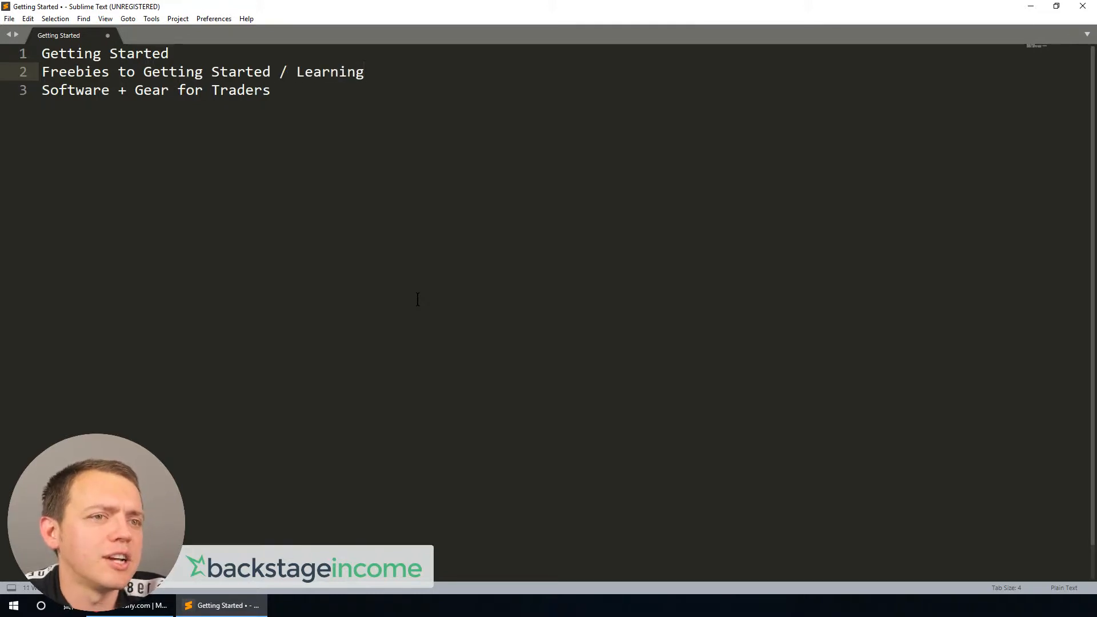
# Step: Replace the first title Getting Started with Welcome Email, keeping the Freebies title on its own line
pyautogui.press('Down')
pyautogui.press('Return')
pyautogui.press('Up')
pyautogui.press('Up')
pyautogui.press('Up')
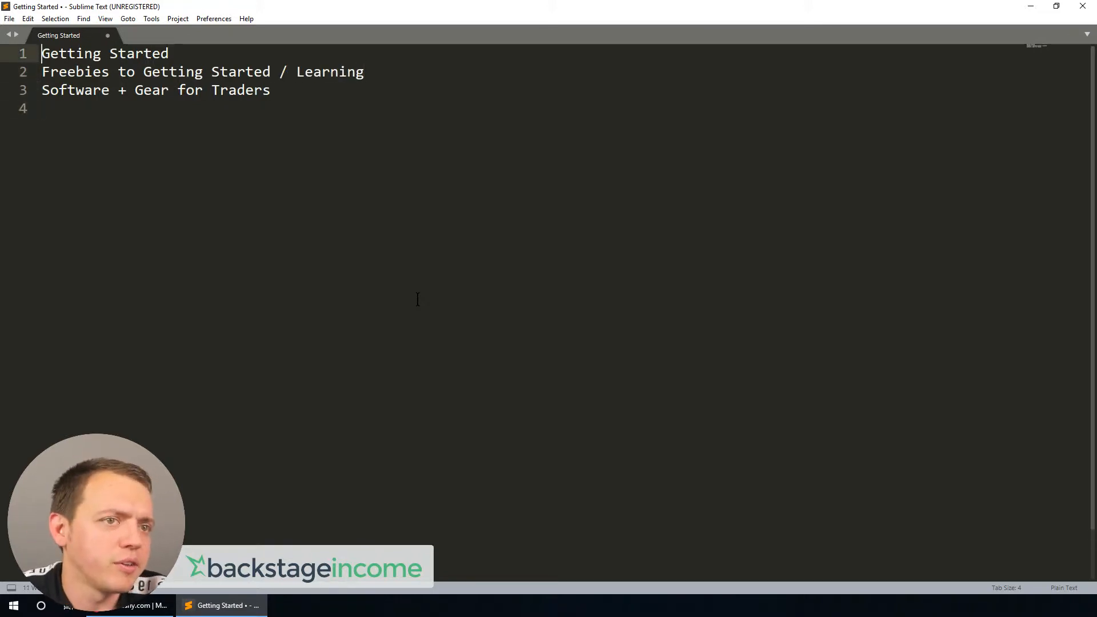
pyautogui.hotkey('shift', 'Down')
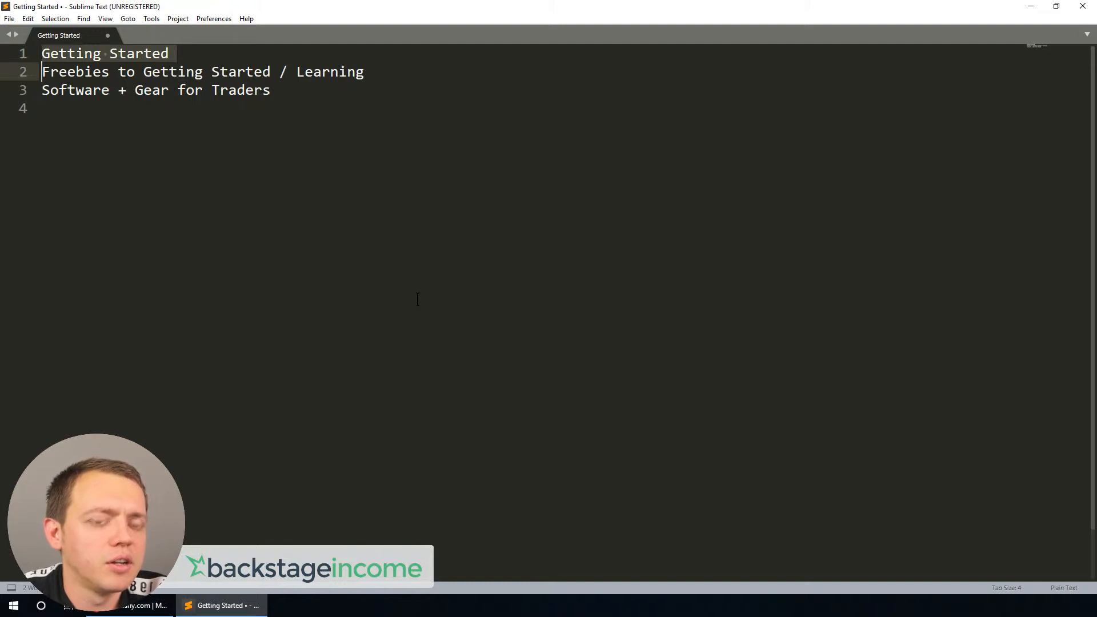
pyautogui.press('BackSpace')
pyautogui.write('Wellc')
pyautogui.press('BackSpace')
pyautogui.press('BackSpace')
pyautogui.write('come e')
pyautogui.press('BackSpace')
pyautogui.write('Email')
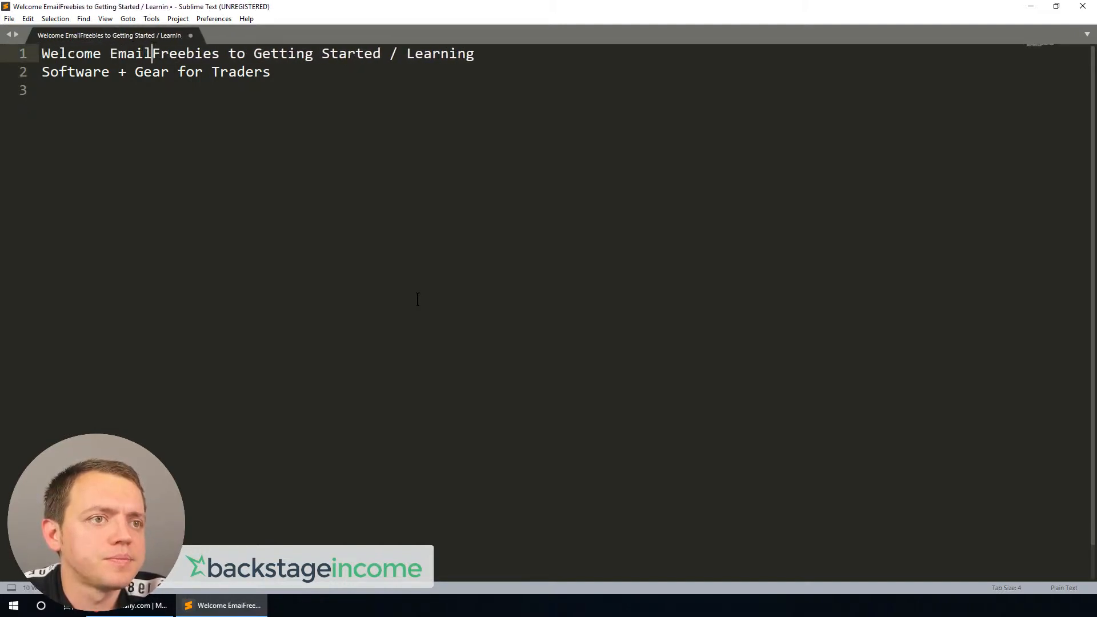
pyautogui.press('Return')
# Step: Add Free Computer Course as a new title at the end of the list
pyautogui.press('Down')
pyautogui.press('Down')
pyautogui.write('Free Computer Course')
pyautogui.press('Return')
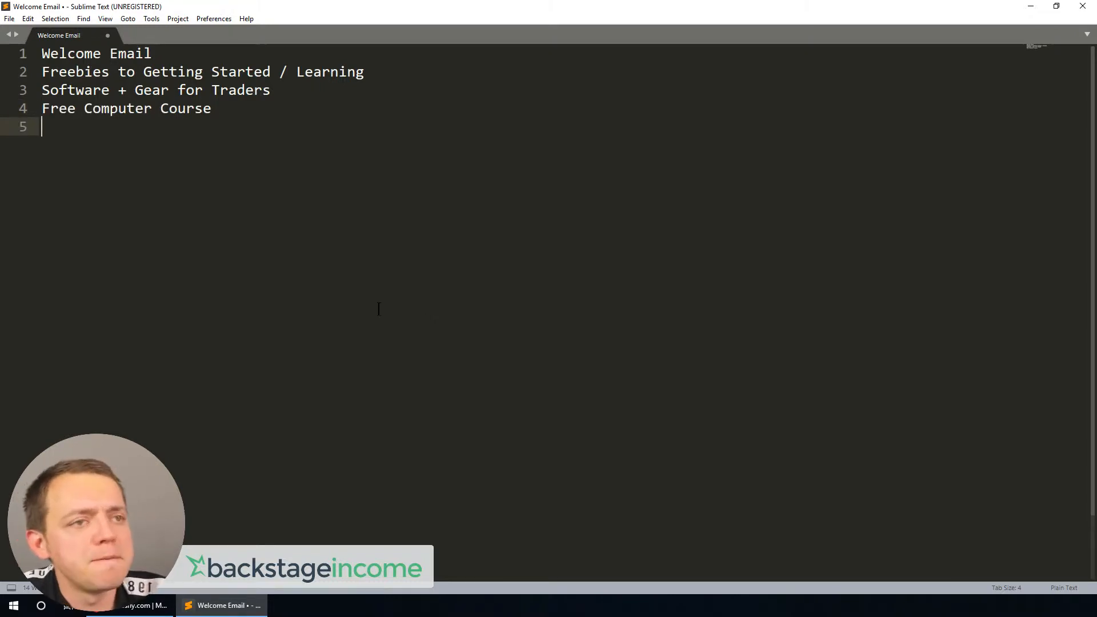
# Step: Replace the last line with the title Who Are You ? Day Trader/ Swing Trader / Option Trader..
pyautogui.moveTo(370, 11); pyautogui.dragTo(611, 0)
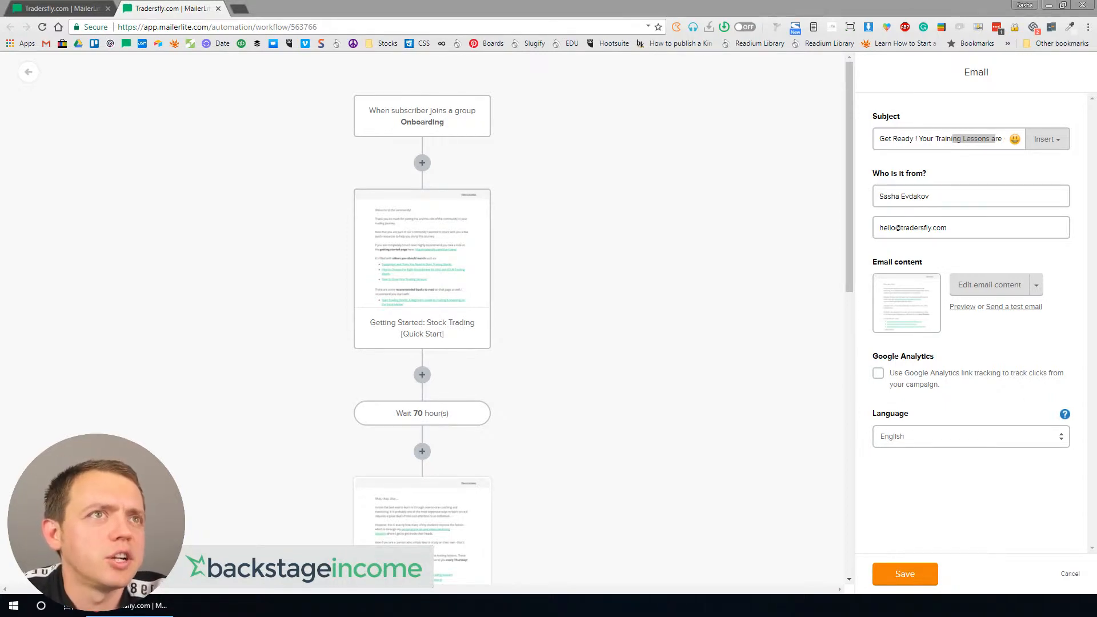
pyautogui.moveTo(268, 0); pyautogui.dragTo(208, 274)
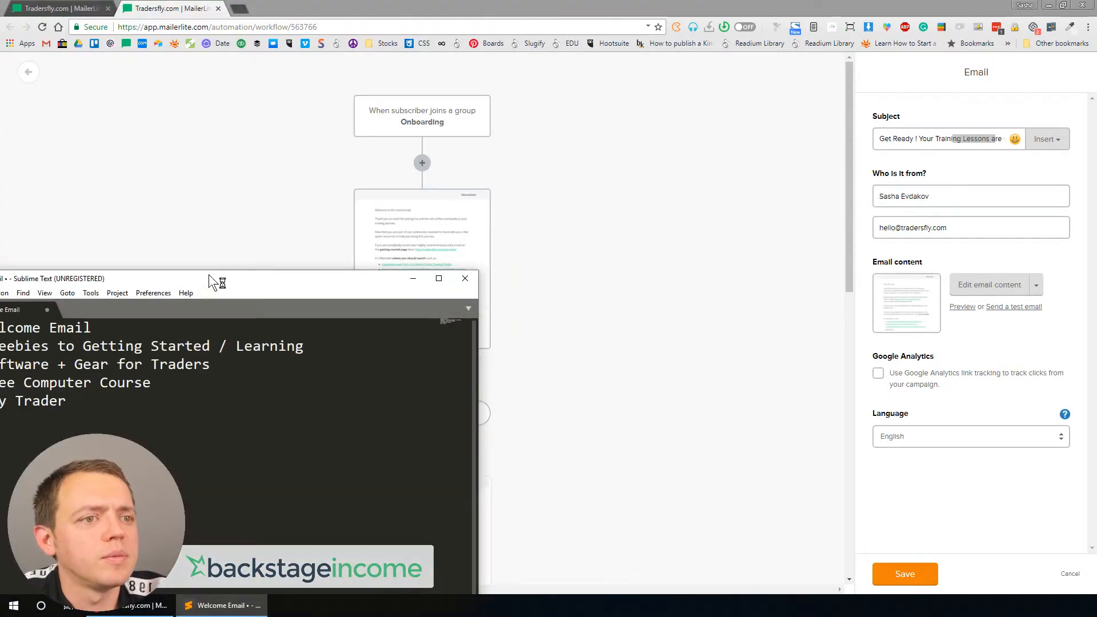
pyautogui.doubleClick(208, 274)
pyautogui.moveTo(137, 129); pyautogui.dragTo(26, 130)
pyautogui.write('Who ')
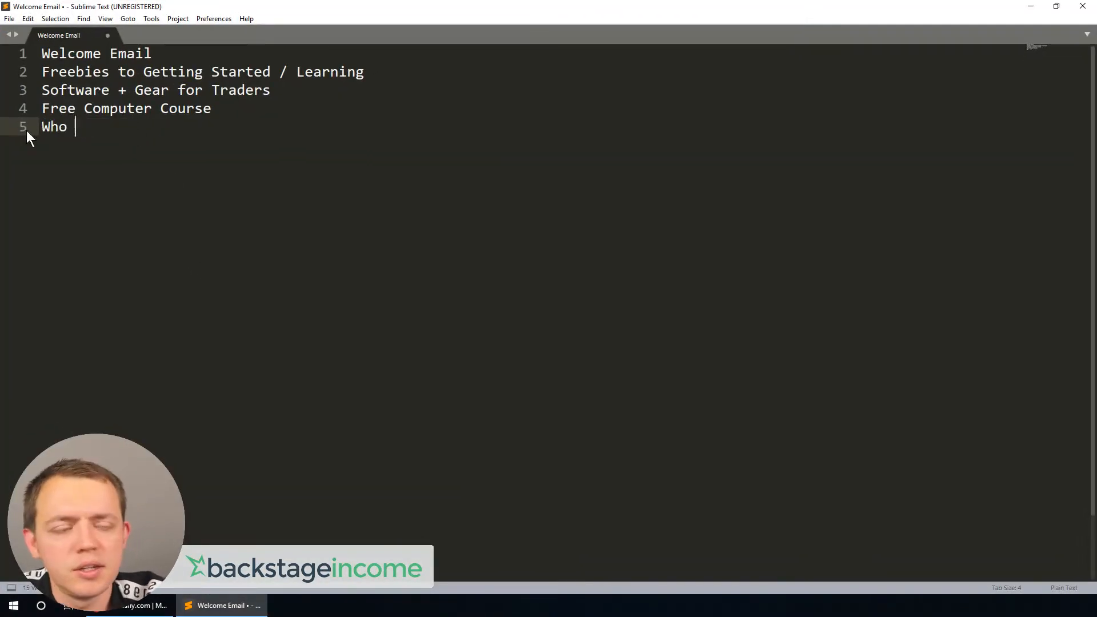
pyautogui.write('Are You ? Da')
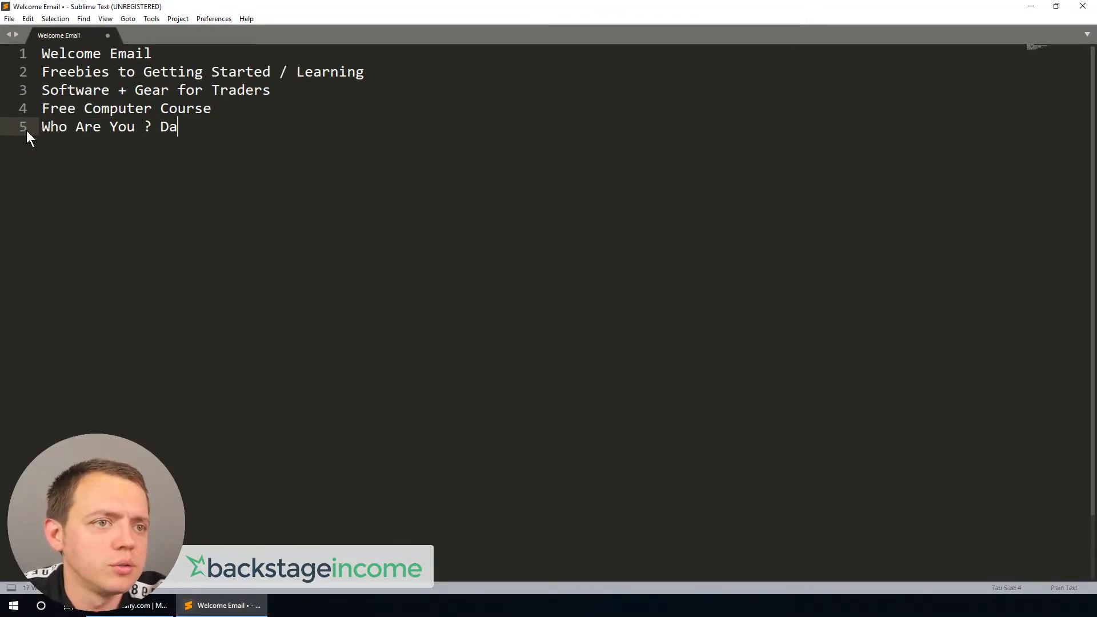
pyautogui.write('y Trader/ Sw')
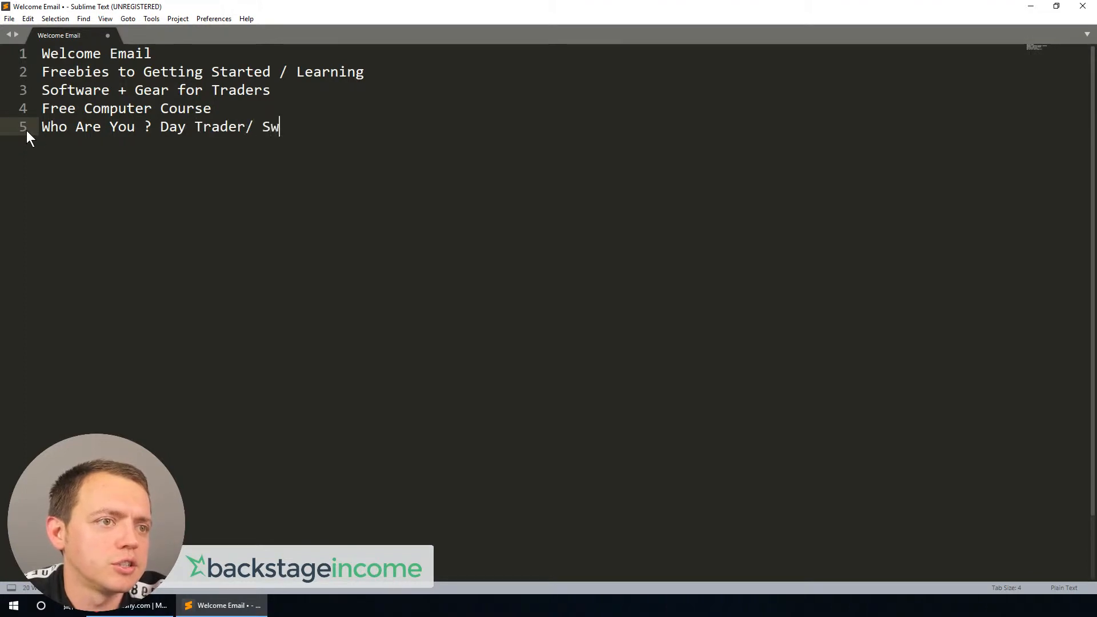
pyautogui.write('ing Trader / Optio')
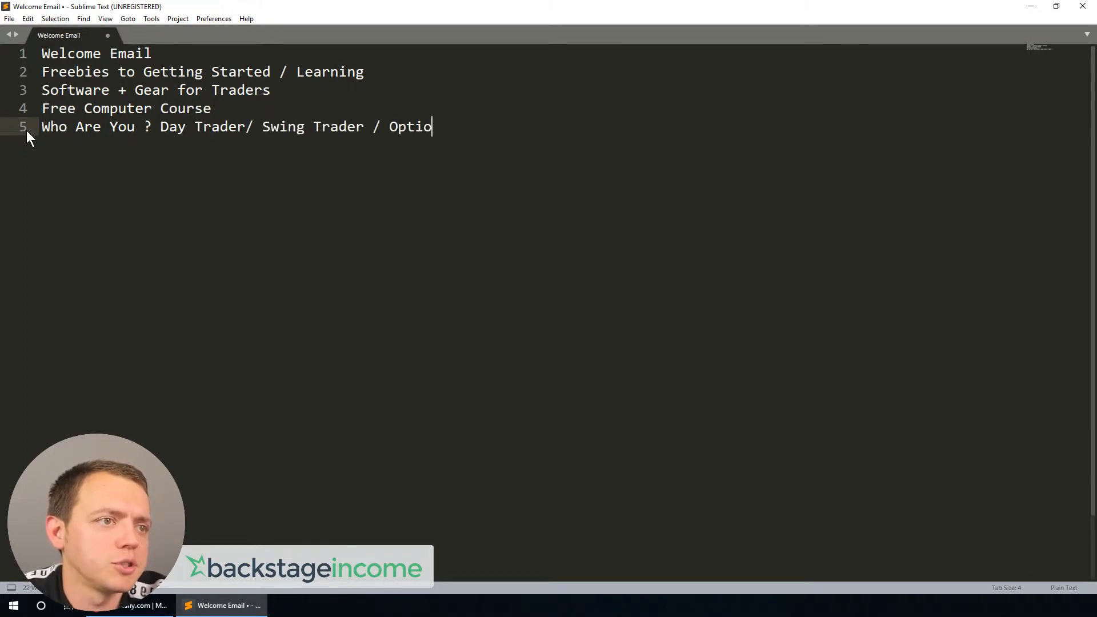
pyautogui.write('n Trader...')
pyautogui.press('Return')
pyautogui.press('Return')
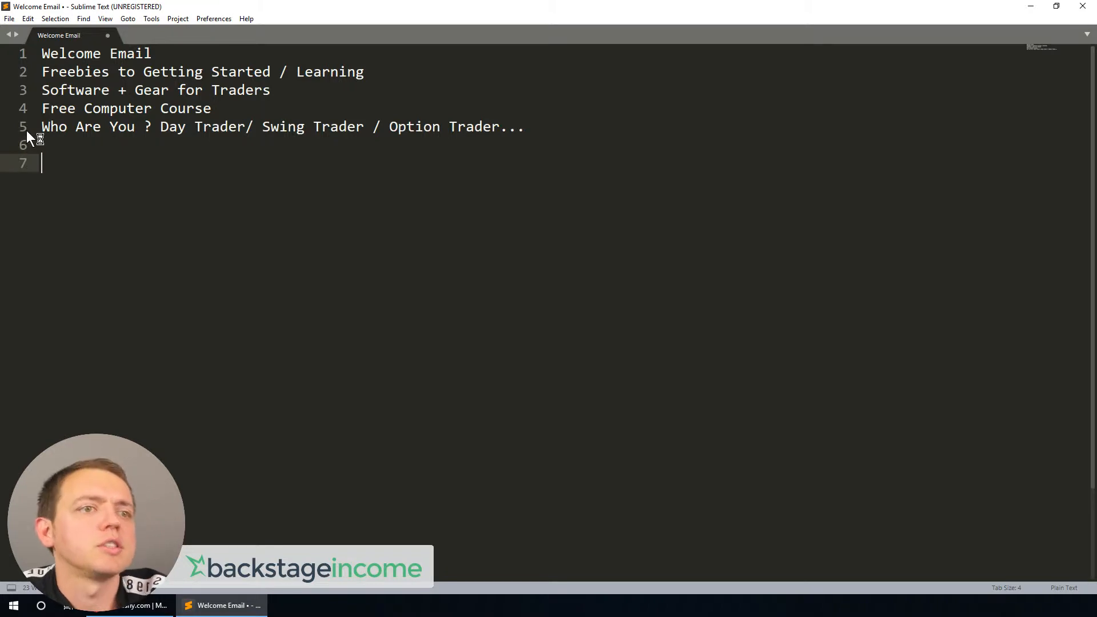
# Step: Open the Getting Started email step and read through its test email in Gmail
pyautogui.doubleClick(164, 11)
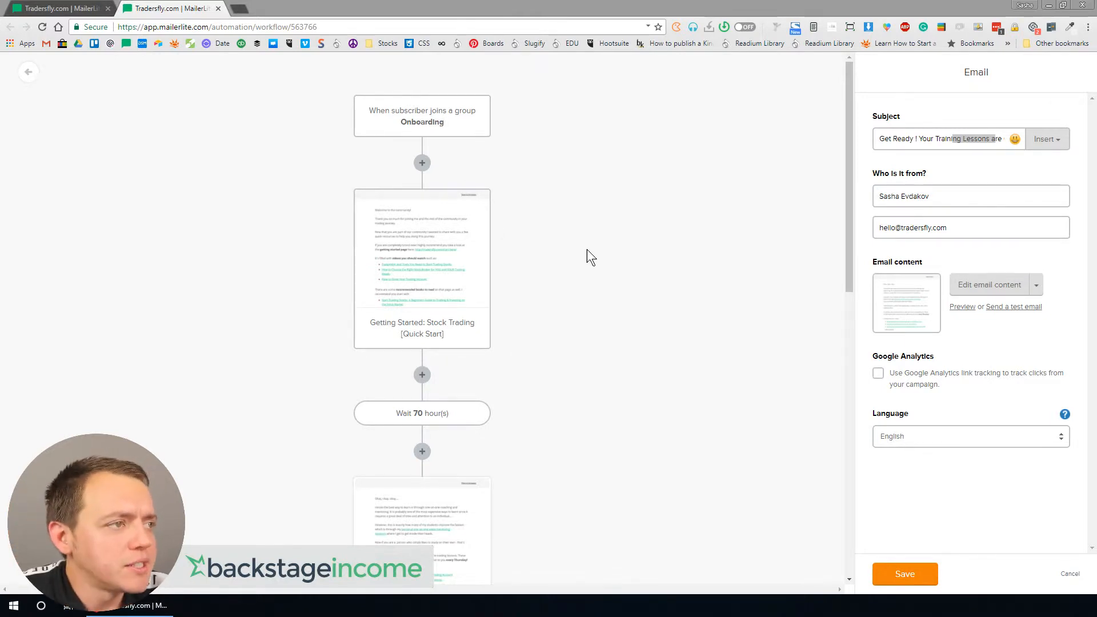
pyautogui.click(409, 264)
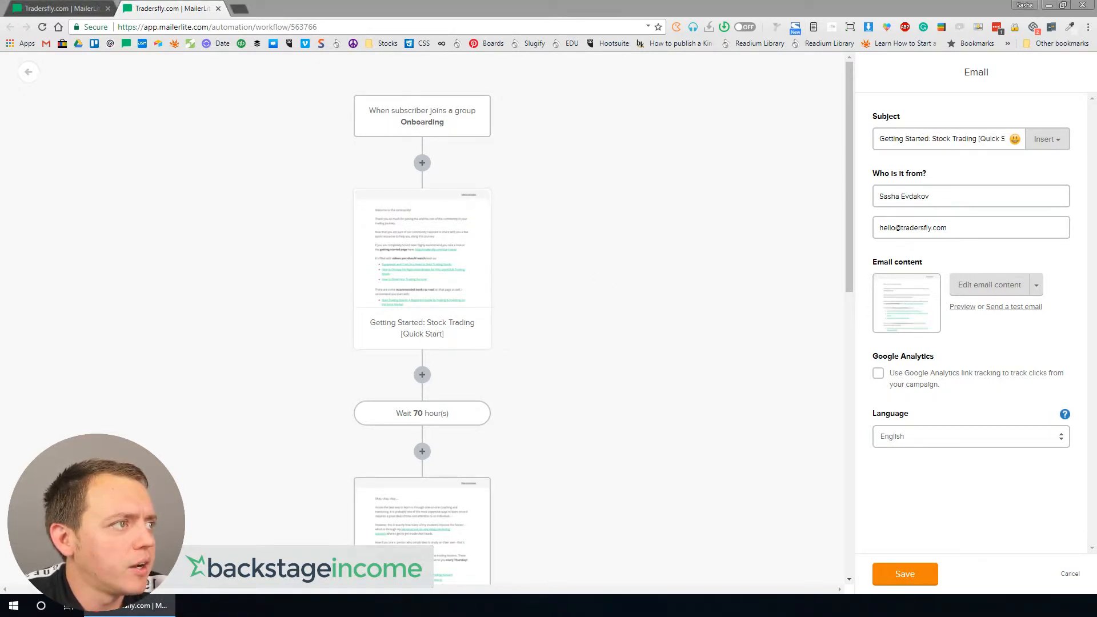
pyautogui.moveTo(1096, 3); pyautogui.dragTo(318, 129)
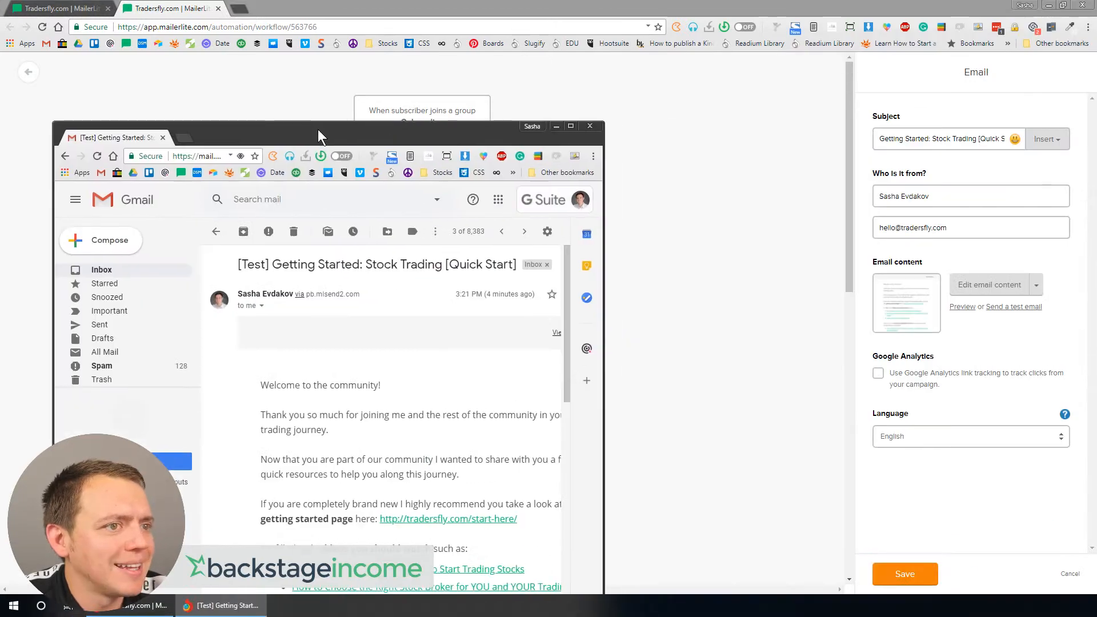
pyautogui.doubleClick(318, 129)
pyautogui.scroll(-1, 503, 315)
pyautogui.scroll(-5, 505, 324)
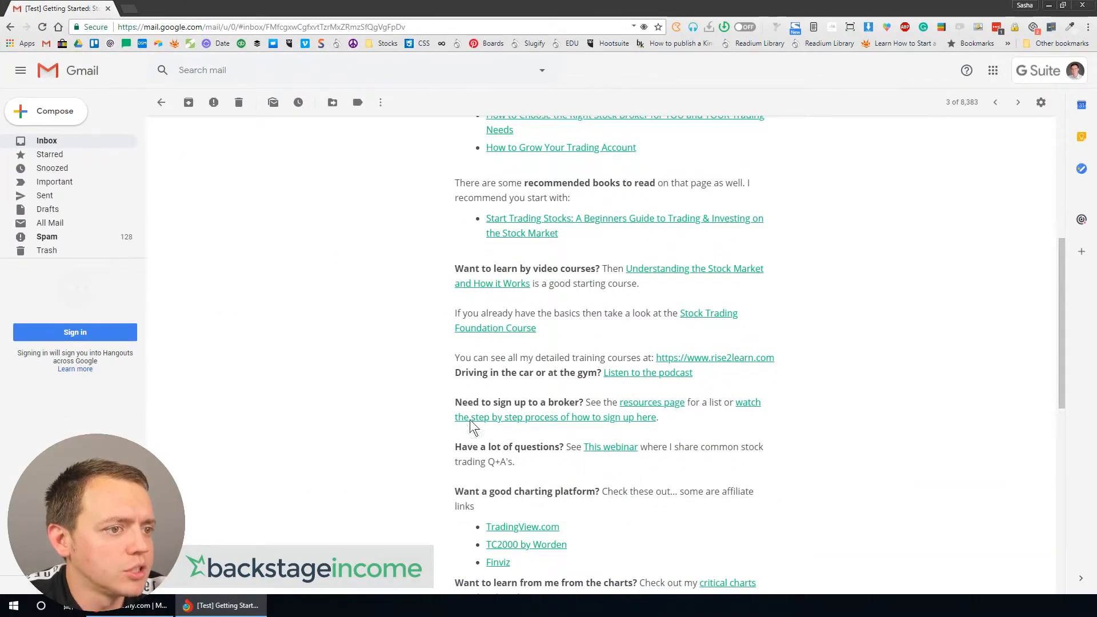
pyautogui.scroll(-2, 469, 403)
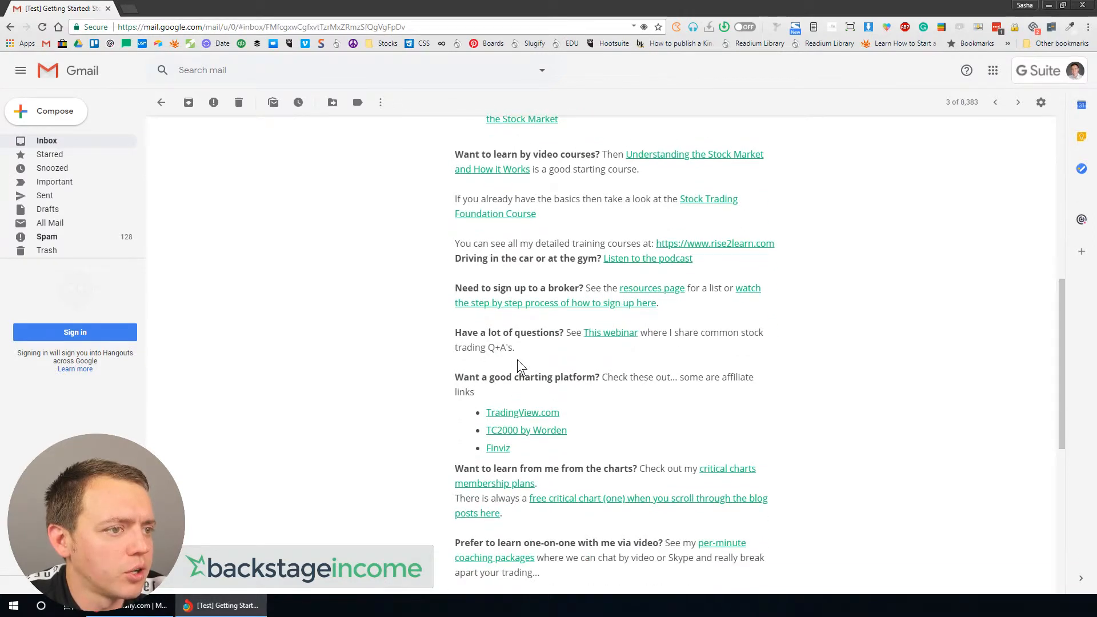
pyautogui.scroll(-3, 495, 381)
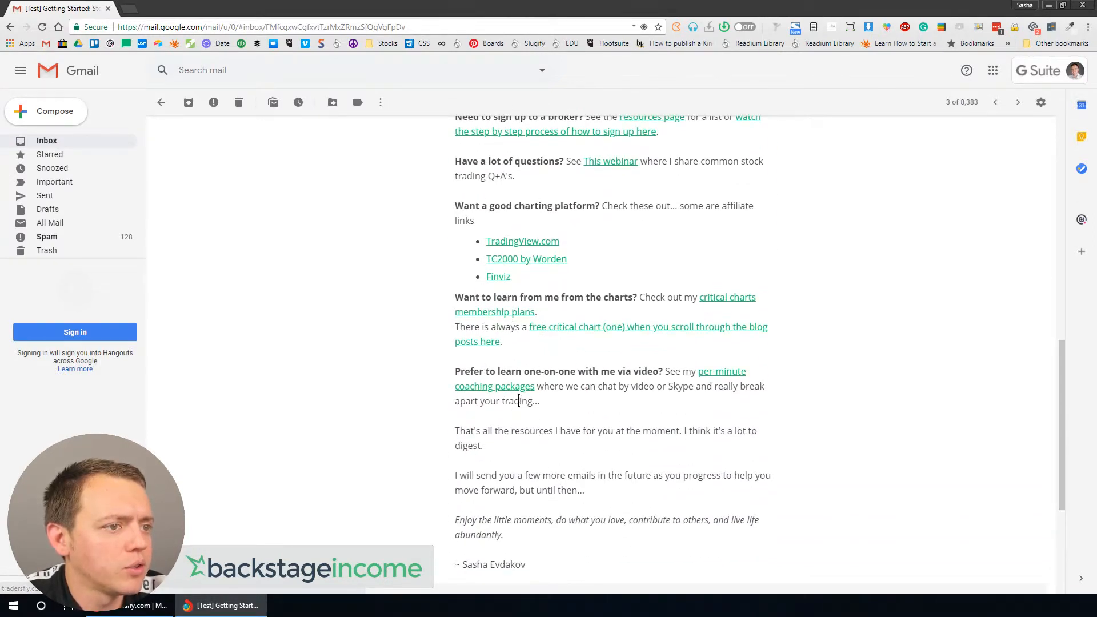
pyautogui.scroll(-3, 636, 393)
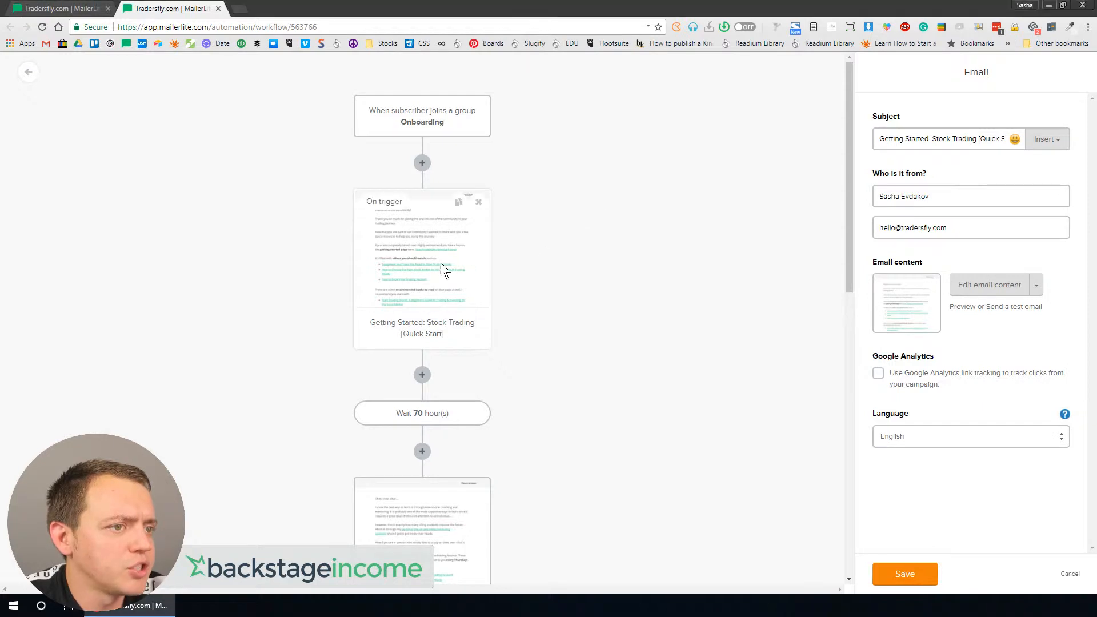
# Step: Change the Getting Started email's subject to Awesome Resources for Traders
pyautogui.moveTo(953, 138); pyautogui.dragTo(670, 153)
pyautogui.write('Awesome Res')
pyautogui.write('ources for')
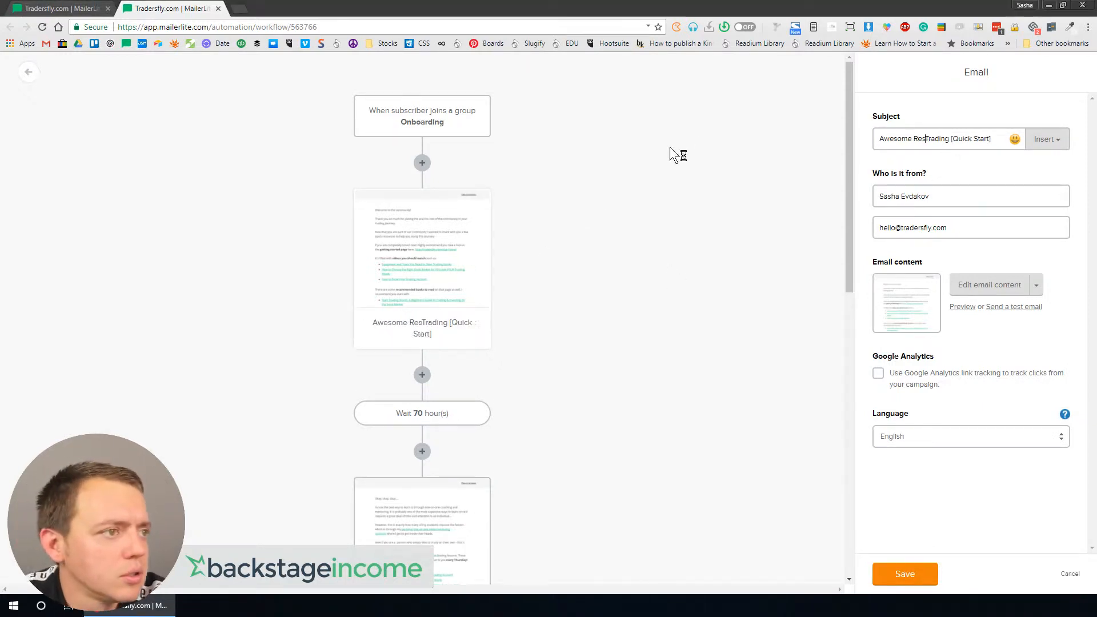
pyautogui.press('Right')
pyautogui.press('Right')
pyautogui.press('Right')
pyautogui.press('Right')
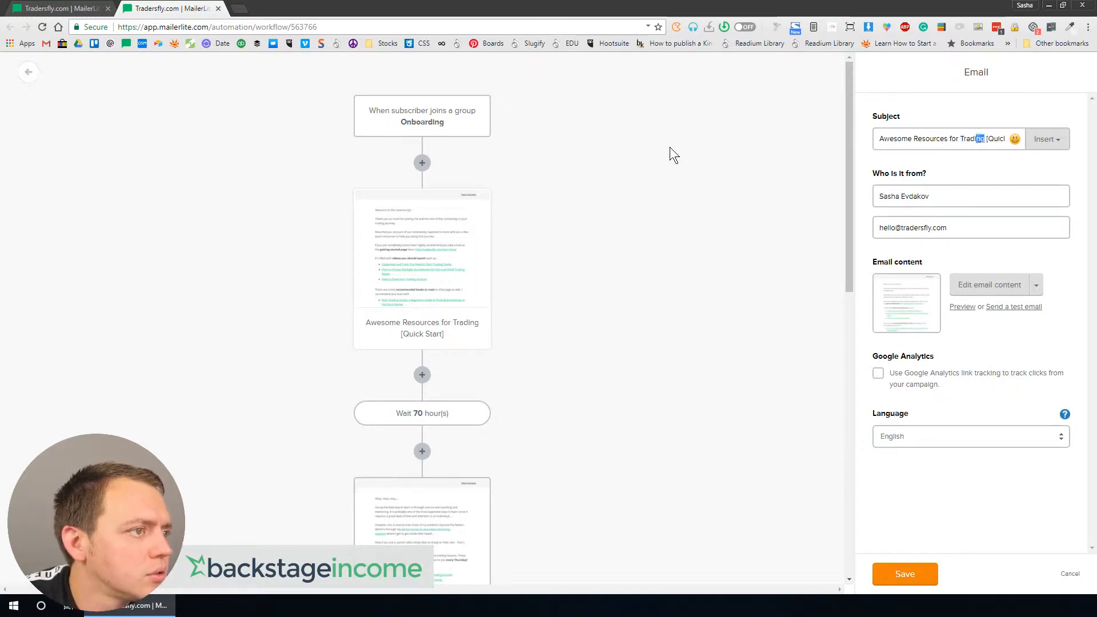
pyautogui.hotkey('shift', 'Right')
pyautogui.hotkey('shift', 'Right')
pyautogui.hotkey('shift', 'Right')
pyautogui.hotkey('shift', 'Right')
pyautogui.hotkey('shift', 'Right')
pyautogui.hotkey('shift', 'Right')
pyautogui.hotkey('shift', 'Right')
pyautogui.hotkey('shift', 'Right')
pyautogui.hotkey('shift', 'Right')
pyautogui.hotkey('shift', 'Right')
pyautogui.hotkey('shift', 'Right')
pyautogui.hotkey('shift', 'Right')
pyautogui.hotkey('shift', 'Right')
pyautogui.hotkey('shift', 'Right')
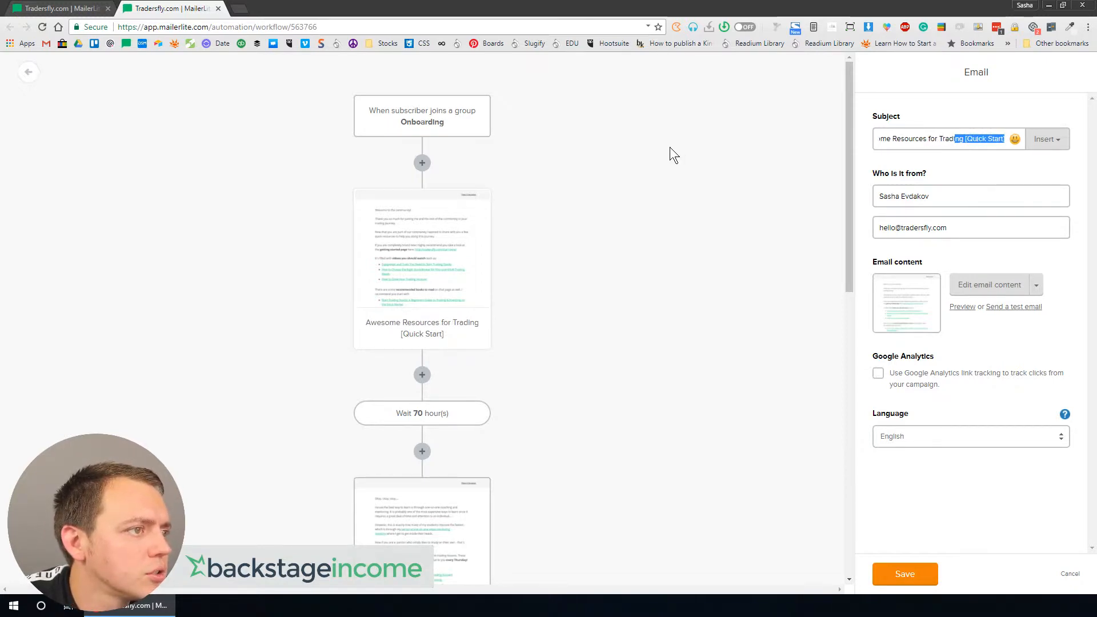
pyautogui.press('BackSpace')
pyautogui.write('ers')
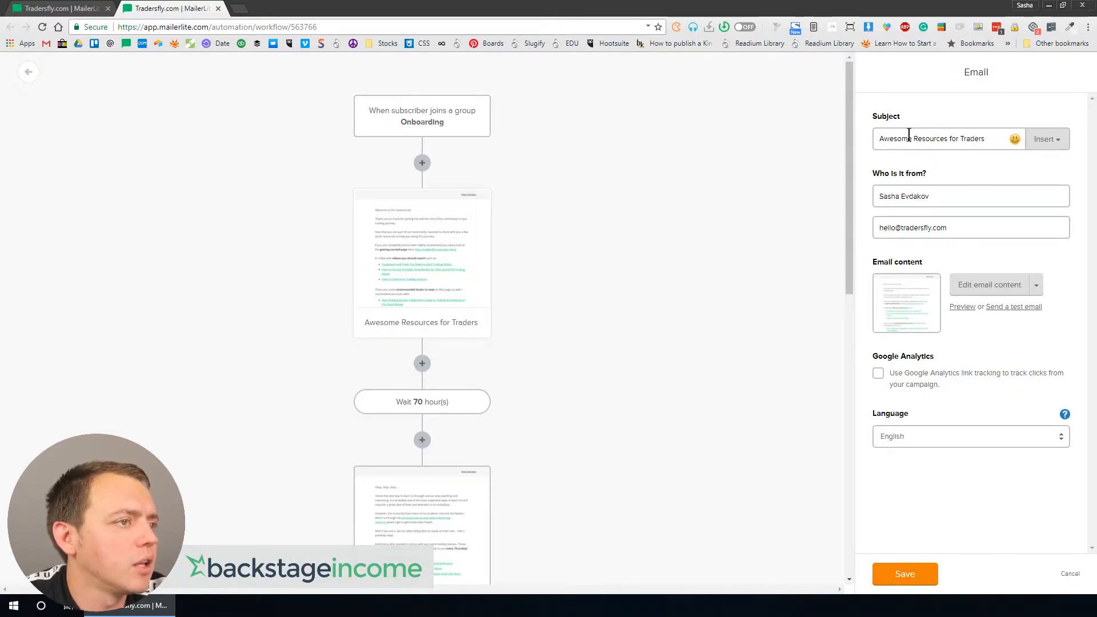
# Step: Insert a rocket emoji at the start of the subject and save the email step
pyautogui.click(878, 138)
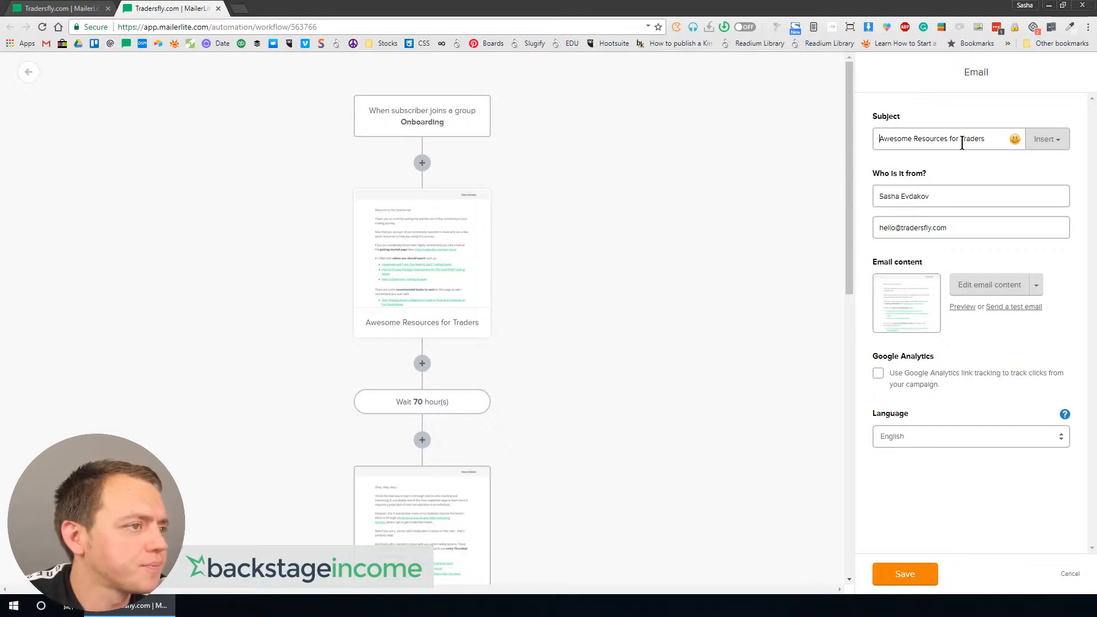
pyautogui.click(1012, 140)
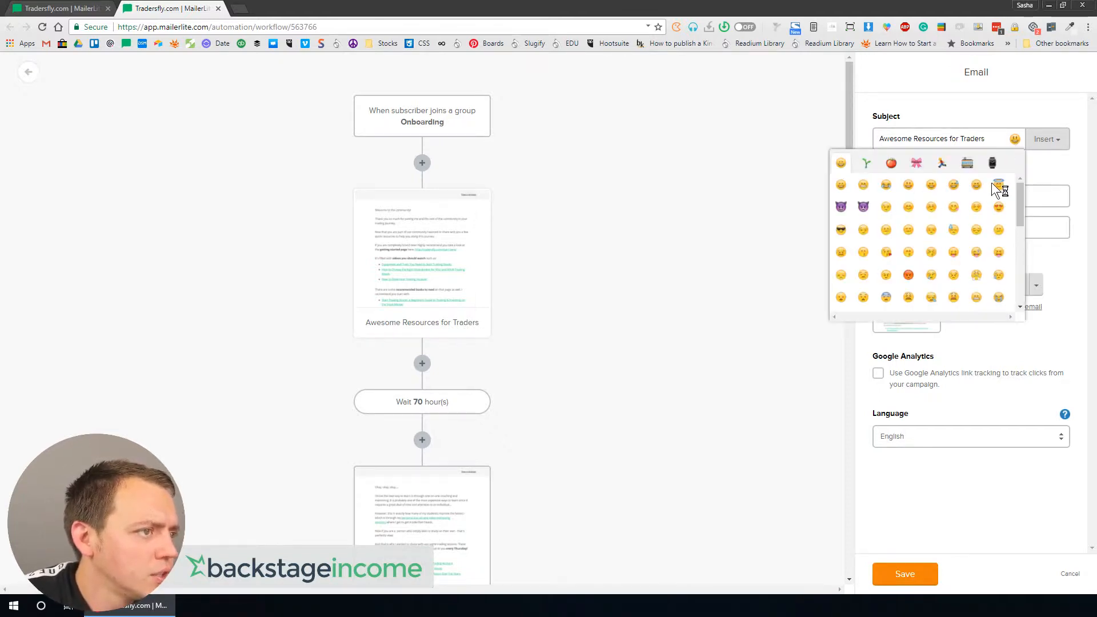
pyautogui.click(992, 164)
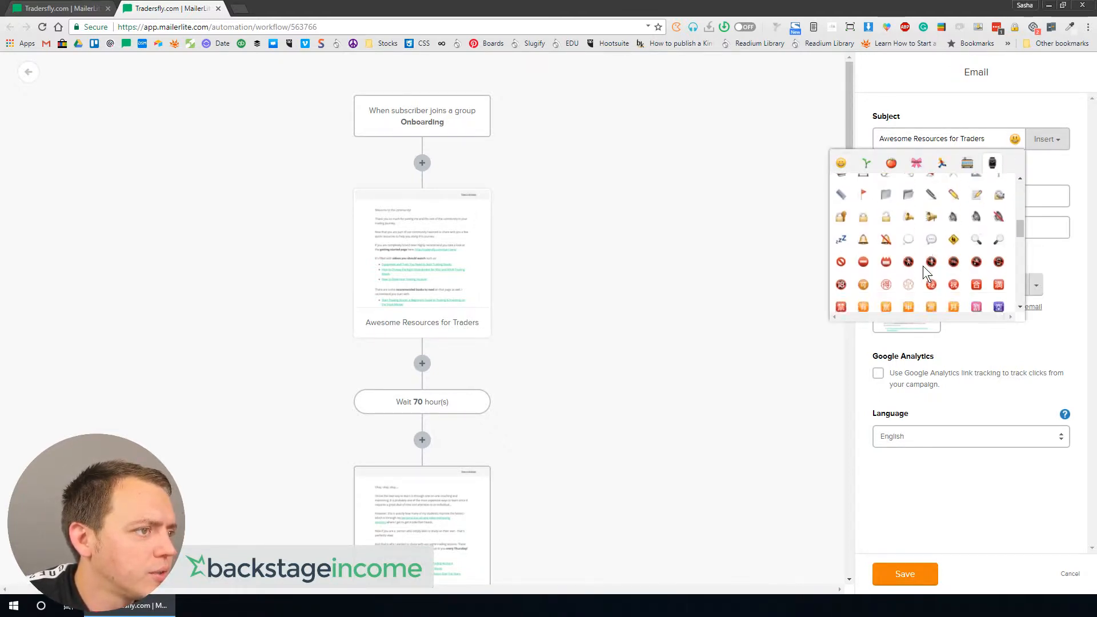
pyautogui.scroll(-5, 898, 263)
pyautogui.scroll(-3, 905, 257)
pyautogui.click(967, 164)
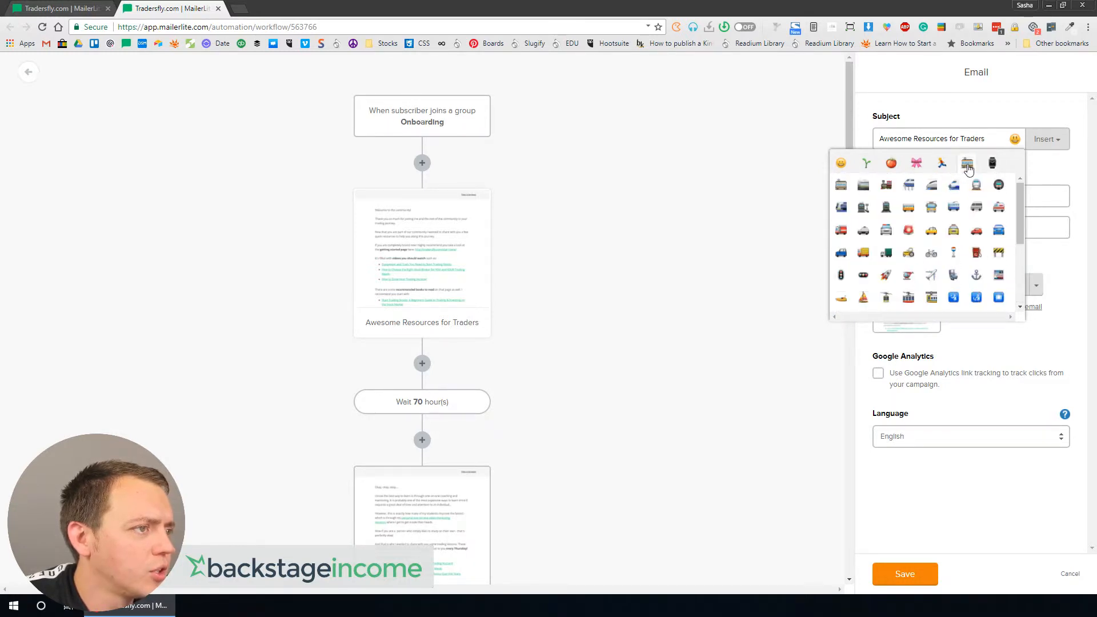
pyautogui.click(885, 275)
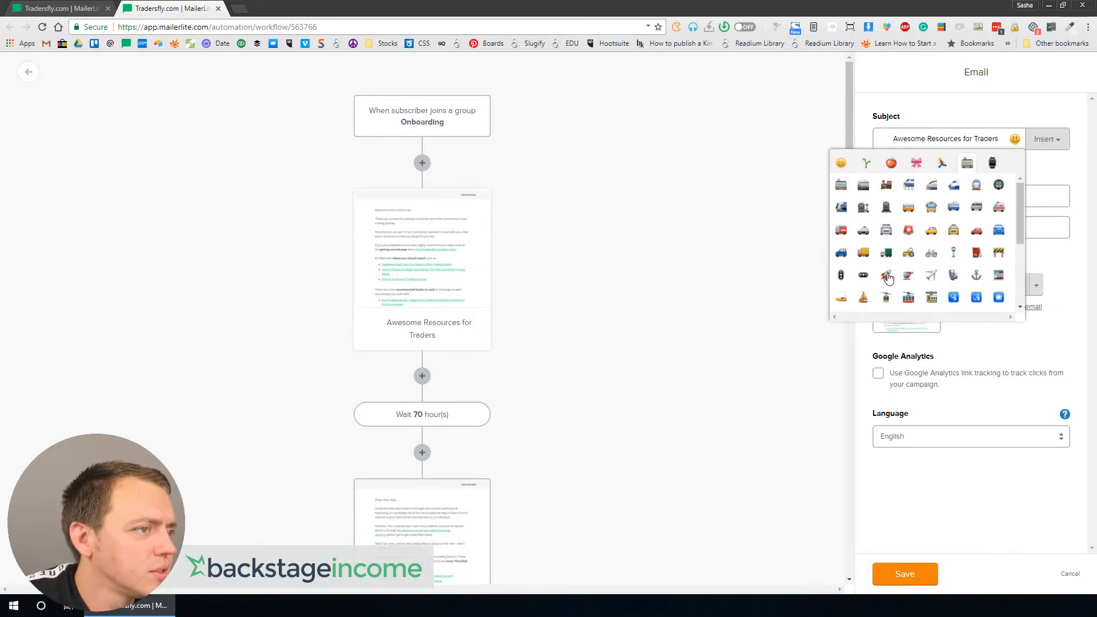
pyautogui.click(895, 139)
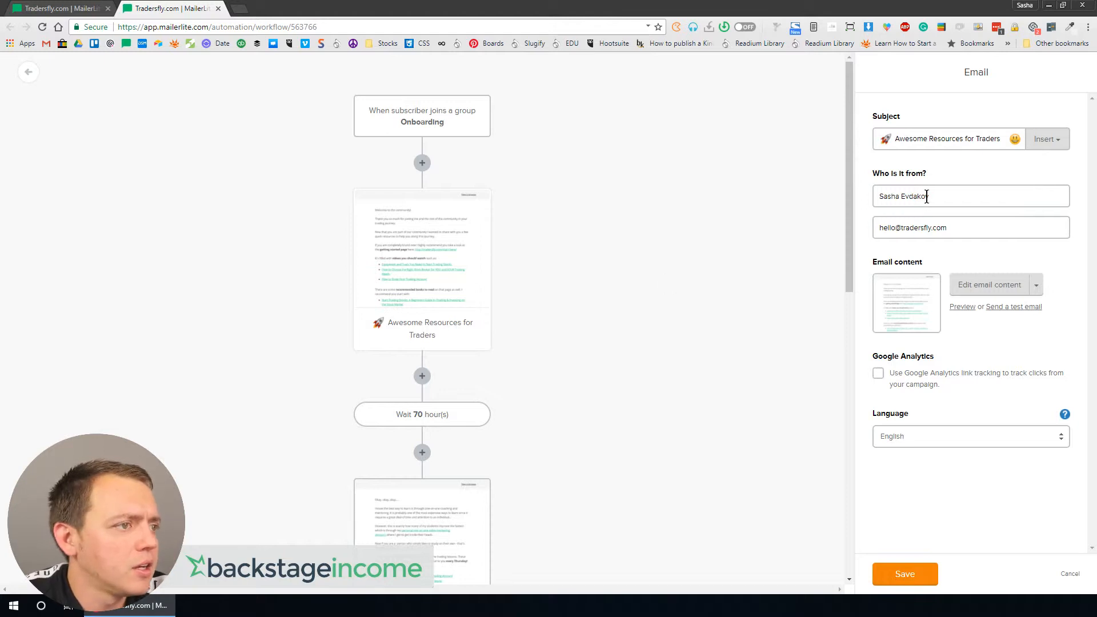
pyautogui.click(891, 571)
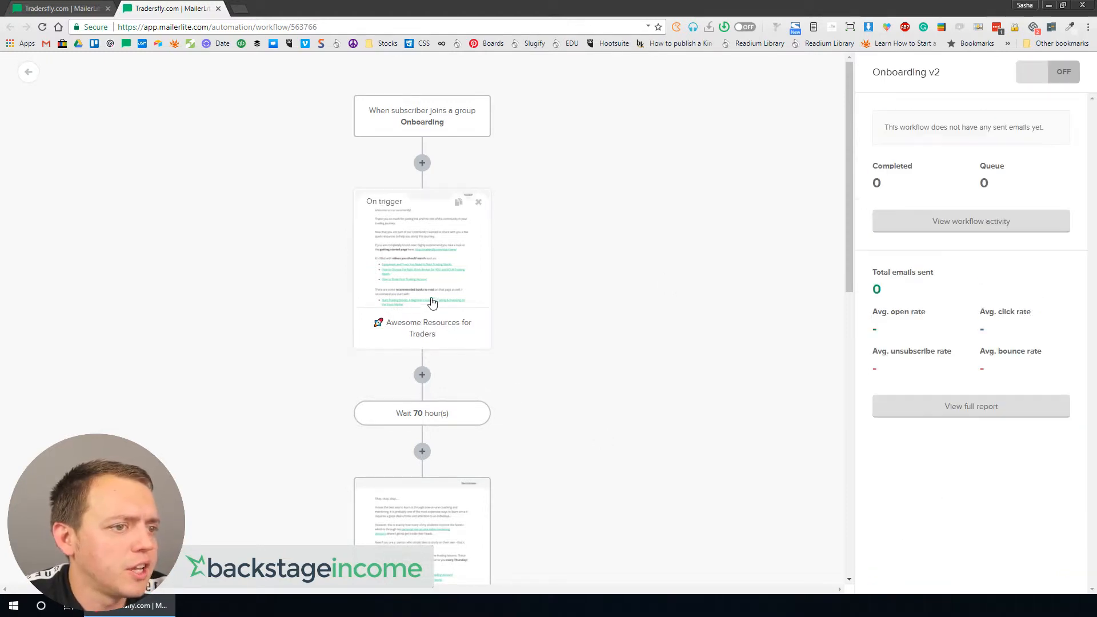
# Step: Open the Get Ready email step and replace its subject with Soft
pyautogui.scroll(-4, 434, 297)
pyautogui.click(422, 329)
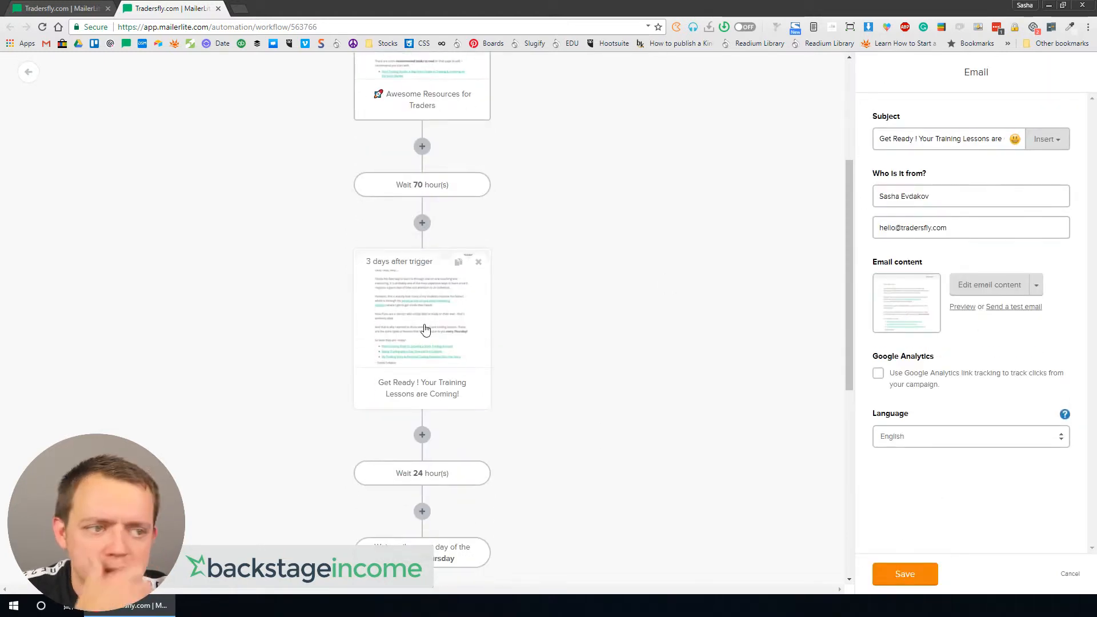
pyautogui.tripleClick(980, 140)
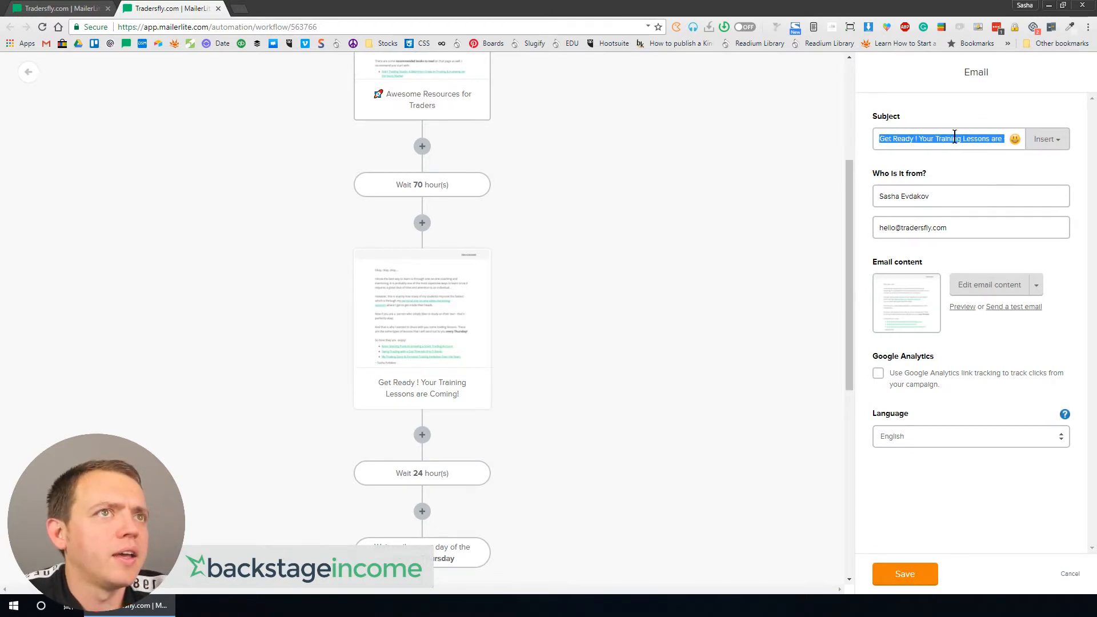
pyautogui.write('Softwa')
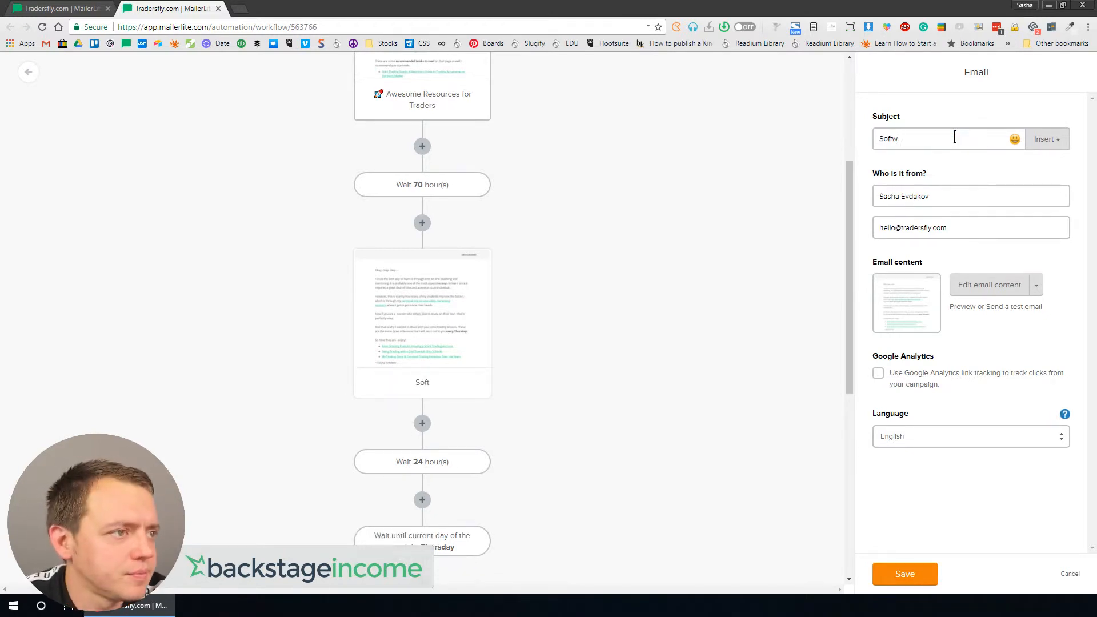
pyautogui.press('BackSpace')
pyautogui.press('BackSpace')
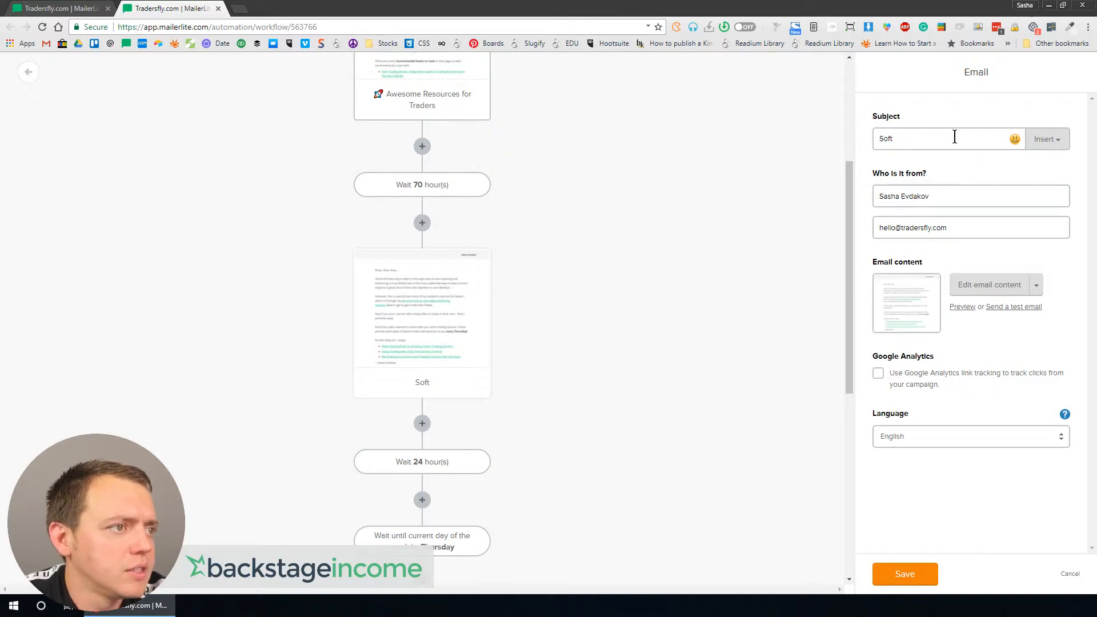
# Step: Duplicate the Soft email step
pyautogui.moveTo(456, 290)
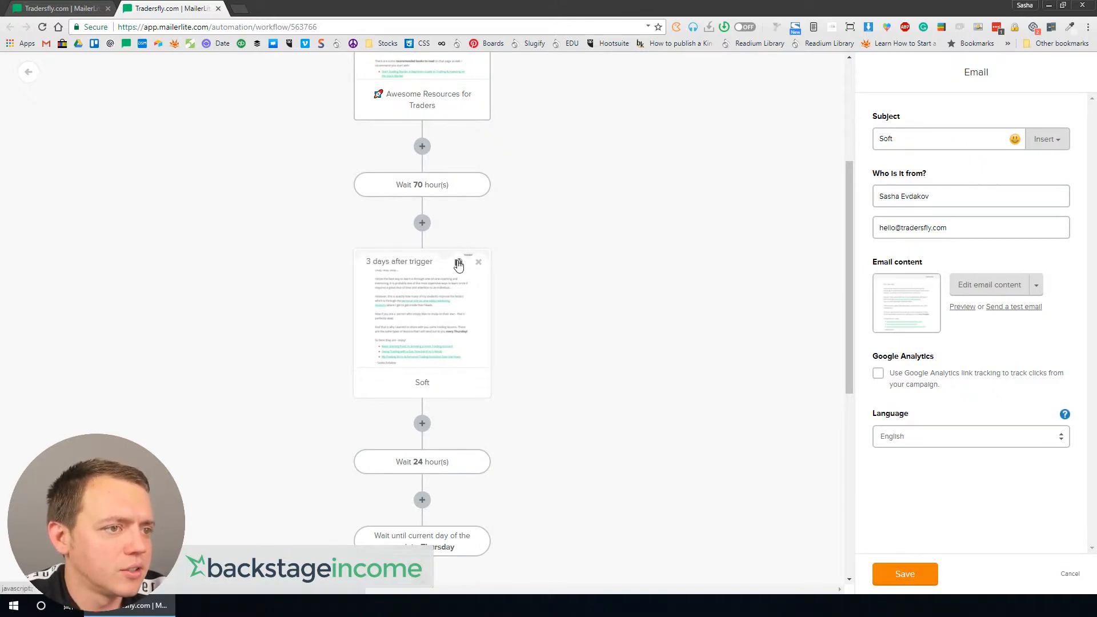
pyautogui.click(459, 263)
pyautogui.scroll(-3, 428, 366)
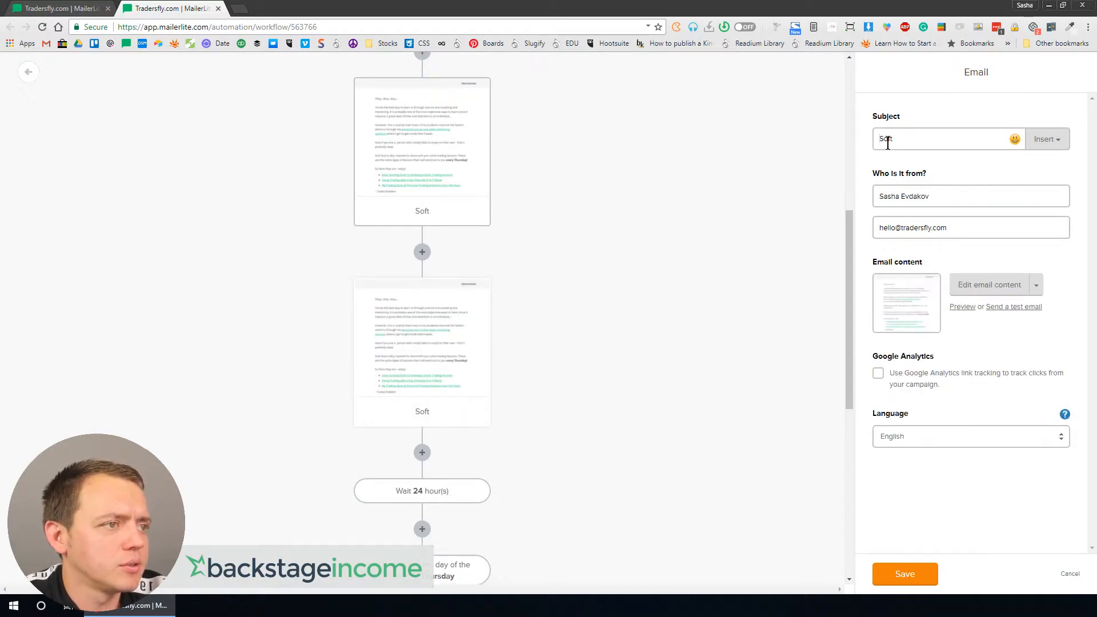
# Step: Set the duplicated email's subject to Trading Gear + Toolbox
pyautogui.doubleClick(887, 144)
pyautogui.write('Gear + Too')
pyautogui.press('BackSpace')
pyautogui.press('BackSpace')
pyautogui.write('rader')
pyautogui.hotkey('ctrl', 'a')
pyautogui.write('Trading Ge')
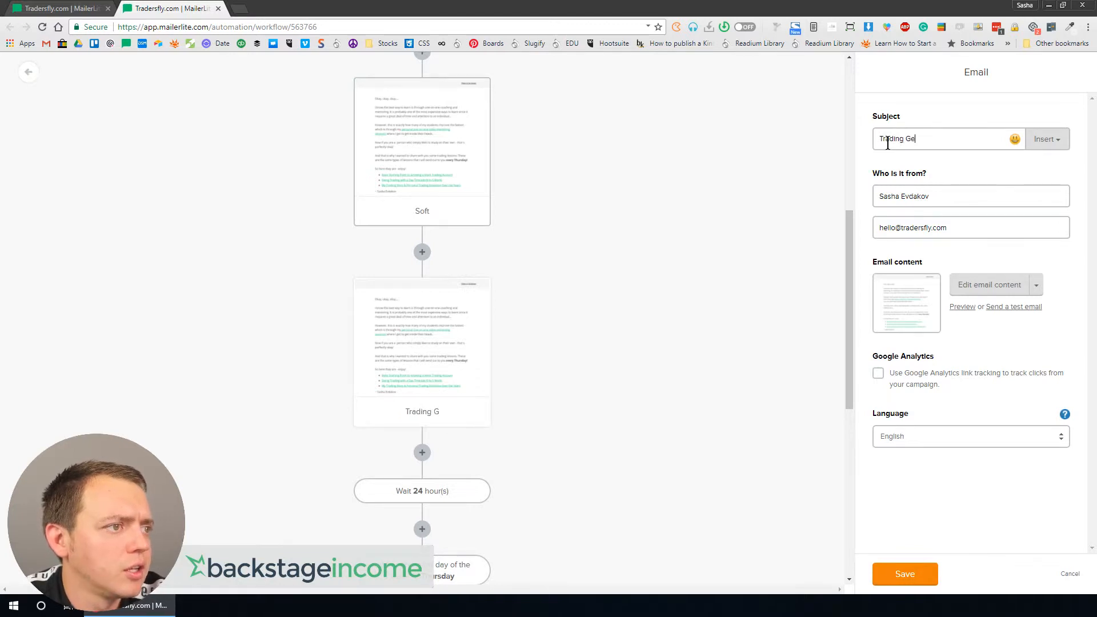
pyautogui.write('ar + Toolbox')
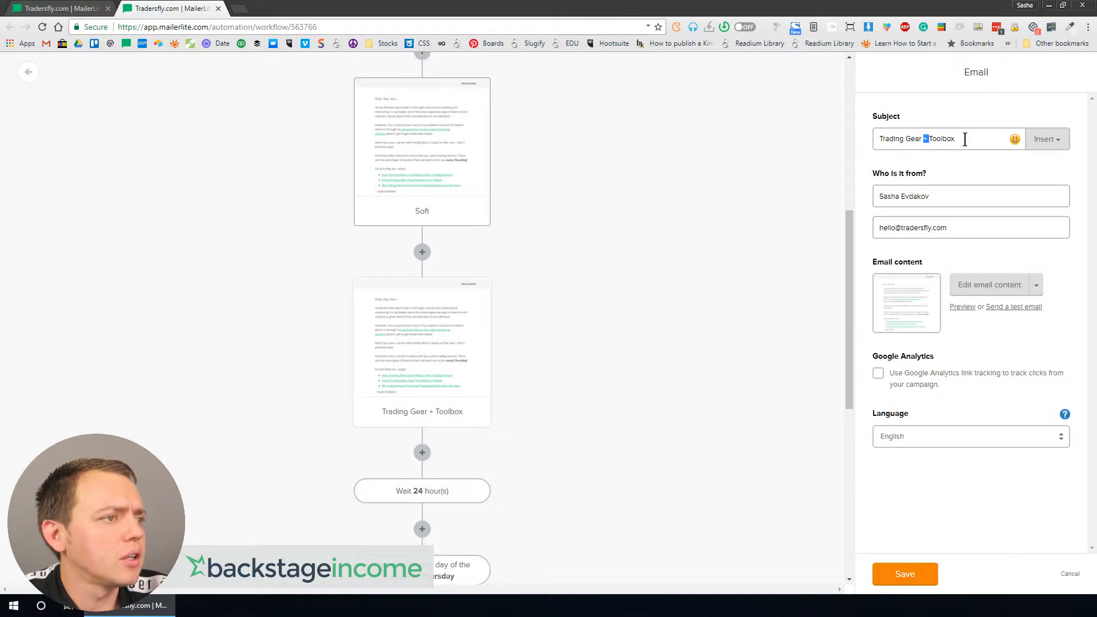
pyautogui.write('of So')
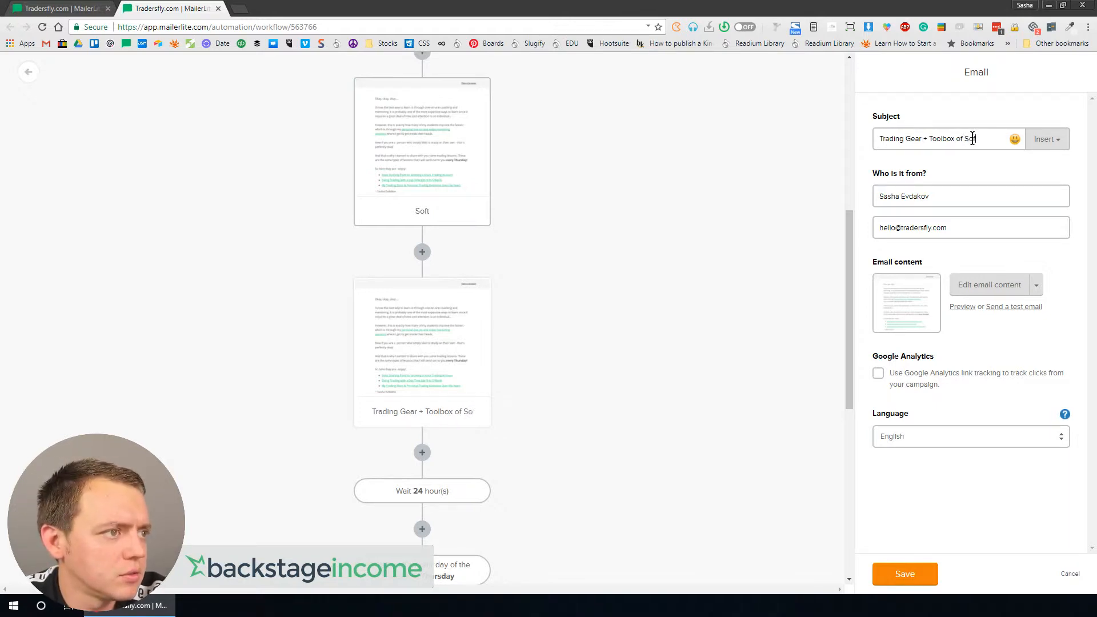
pyautogui.write('ftware')
pyautogui.doubleClick(973, 140)
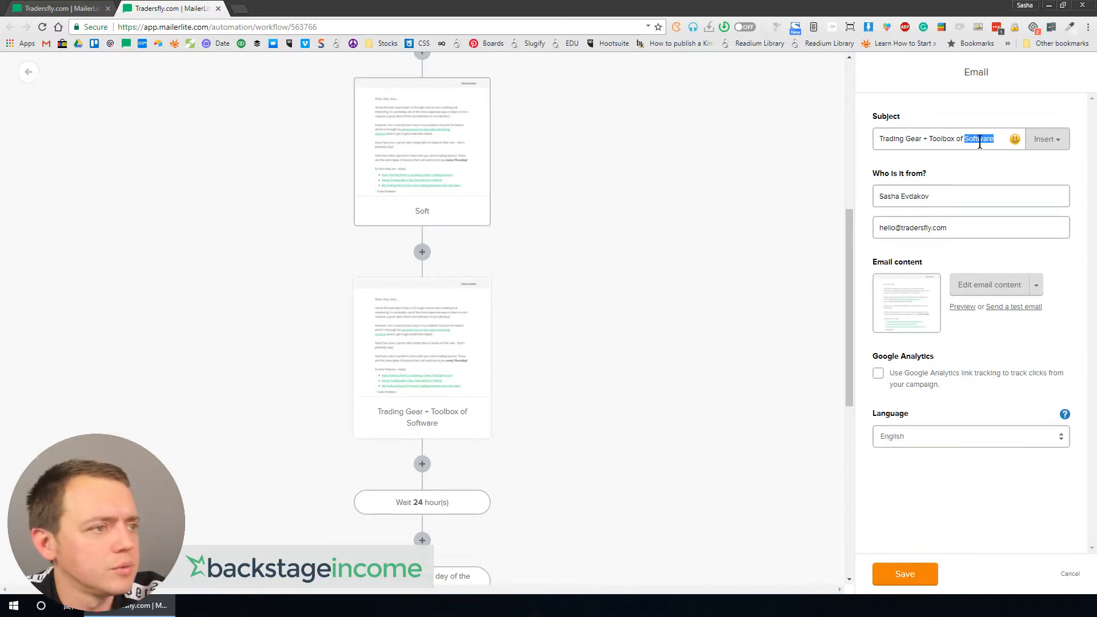
pyautogui.press('BackSpace')
pyautogui.press('BackSpace')
pyautogui.press('BackSpace')
pyautogui.press('BackSpace')
pyautogui.press('BackSpace')
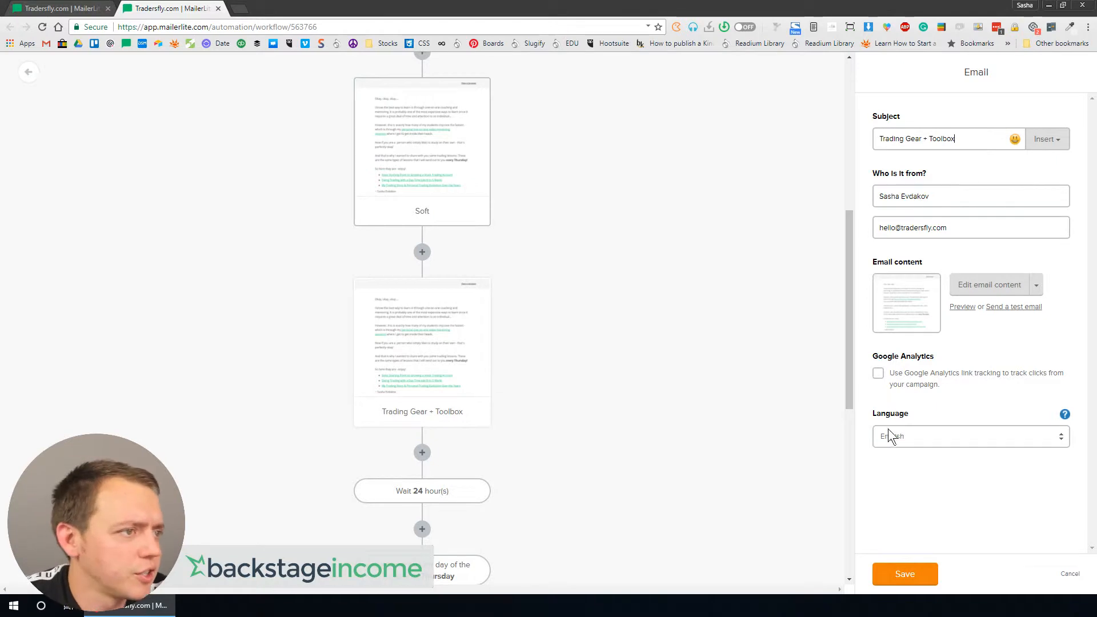
# Step: Save the Trading Gear + Toolbox email step and duplicate it
pyautogui.click(912, 570)
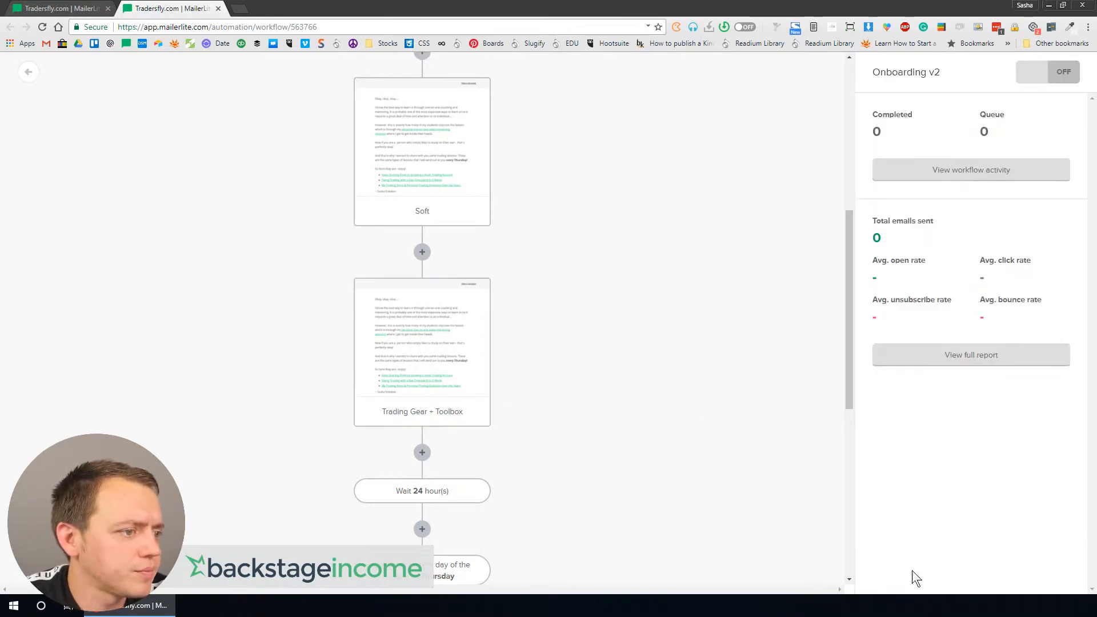
pyautogui.click(416, 354)
pyautogui.click(457, 291)
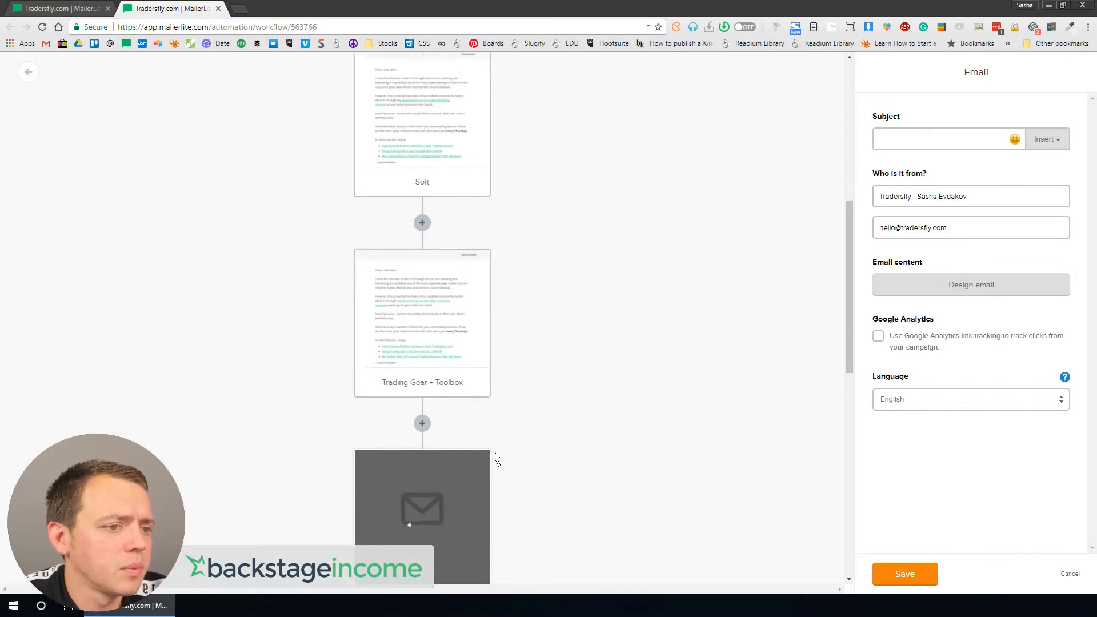
pyautogui.scroll(-4, 493, 450)
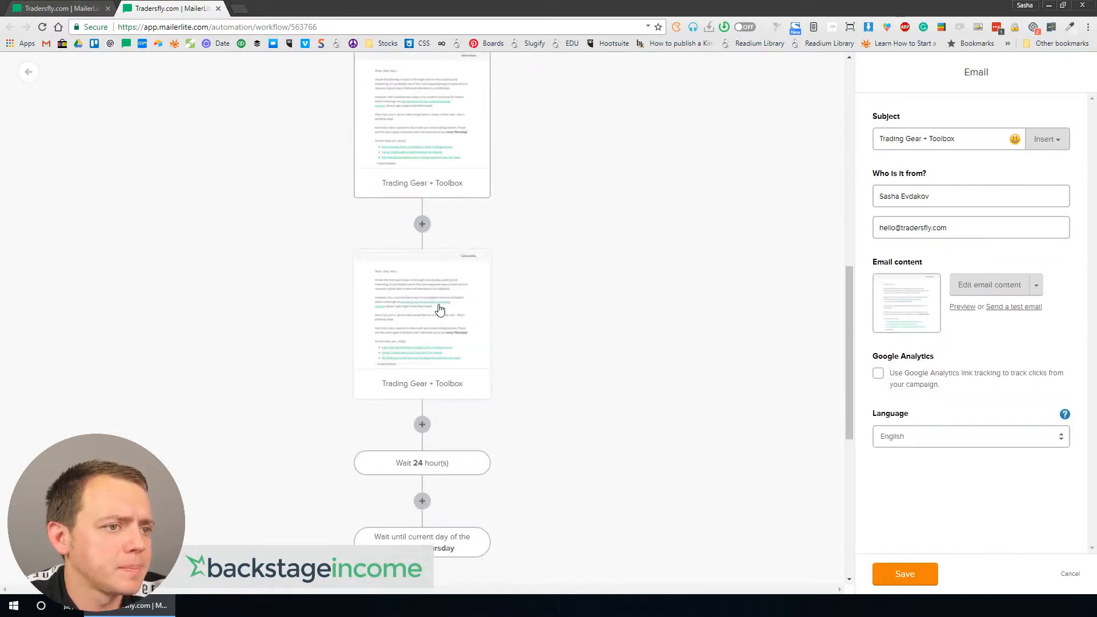
# Step: Set the new copy's subject to Trading Lessons to Get You Started
pyautogui.tripleClick(926, 133)
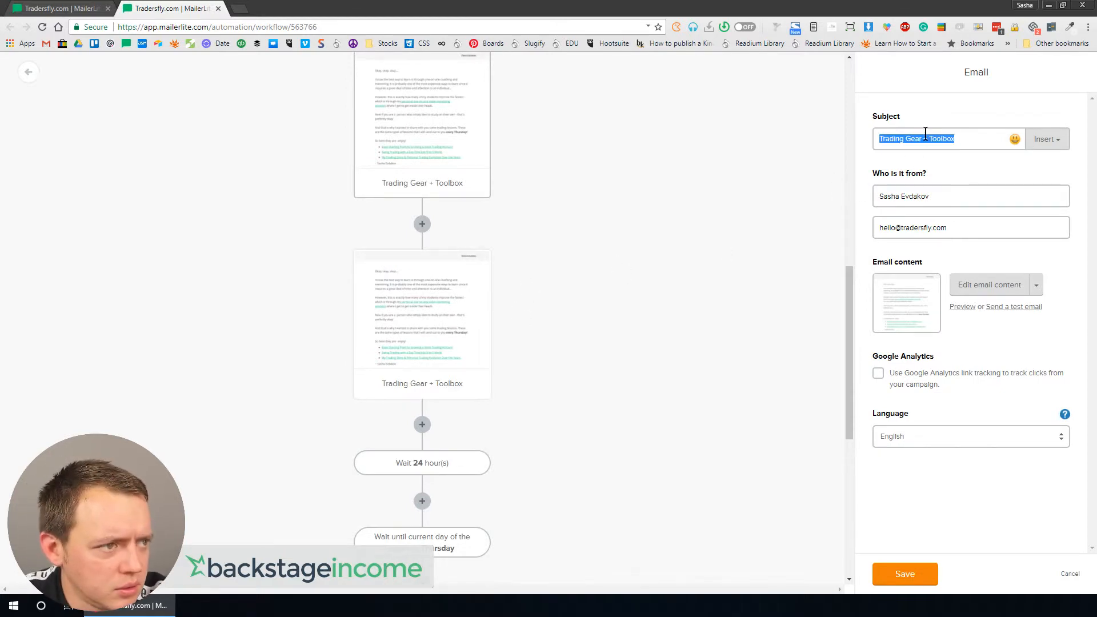
pyautogui.write('Getting Started')
pyautogui.tripleClick(926, 133)
pyautogui.write('Lessons to Get You Started')
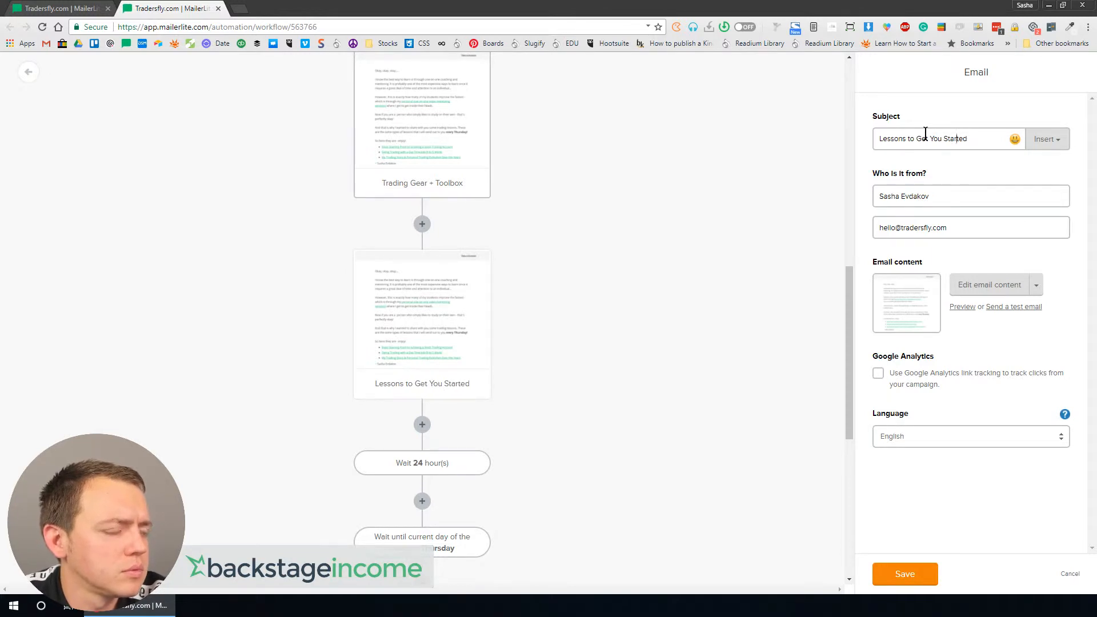
pyautogui.press('Home')
pyautogui.write('Trading')
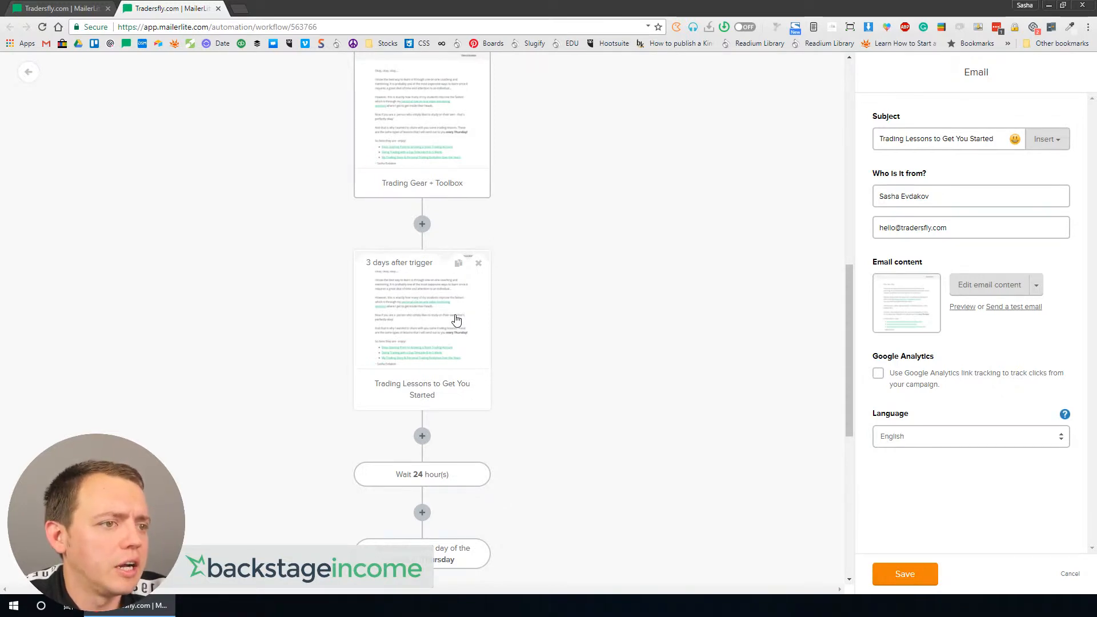
# Step: Duplicate the Trading Lessons email step and set the copy's subject to FREE: Trading Computer Course
pyautogui.scroll(-1, 738, 245)
pyautogui.scroll(-2, 452, 333)
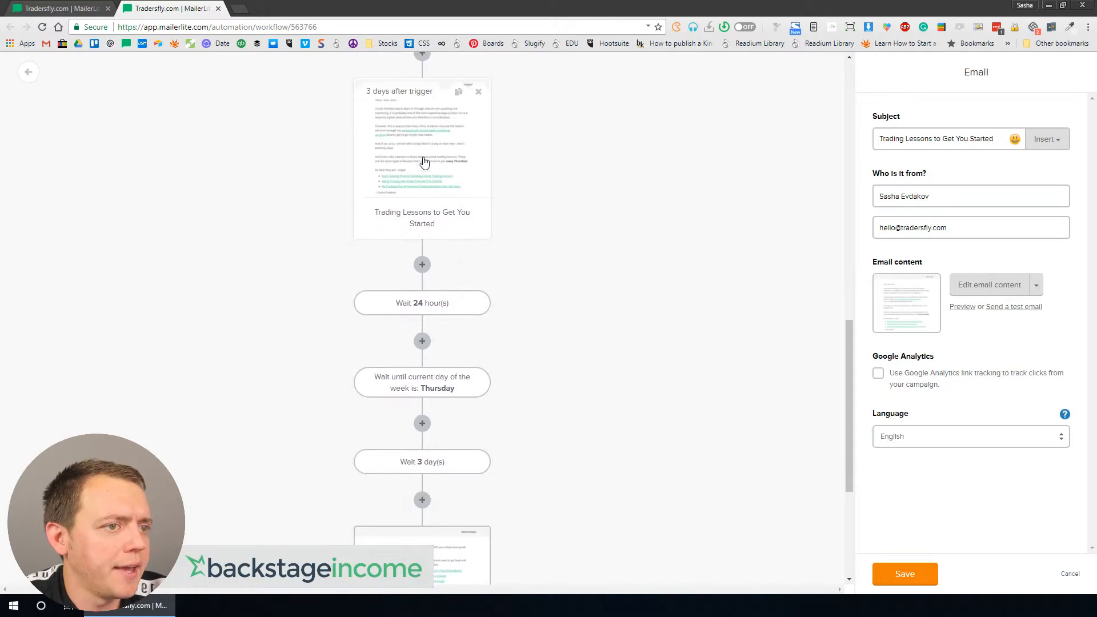
pyautogui.click(458, 91)
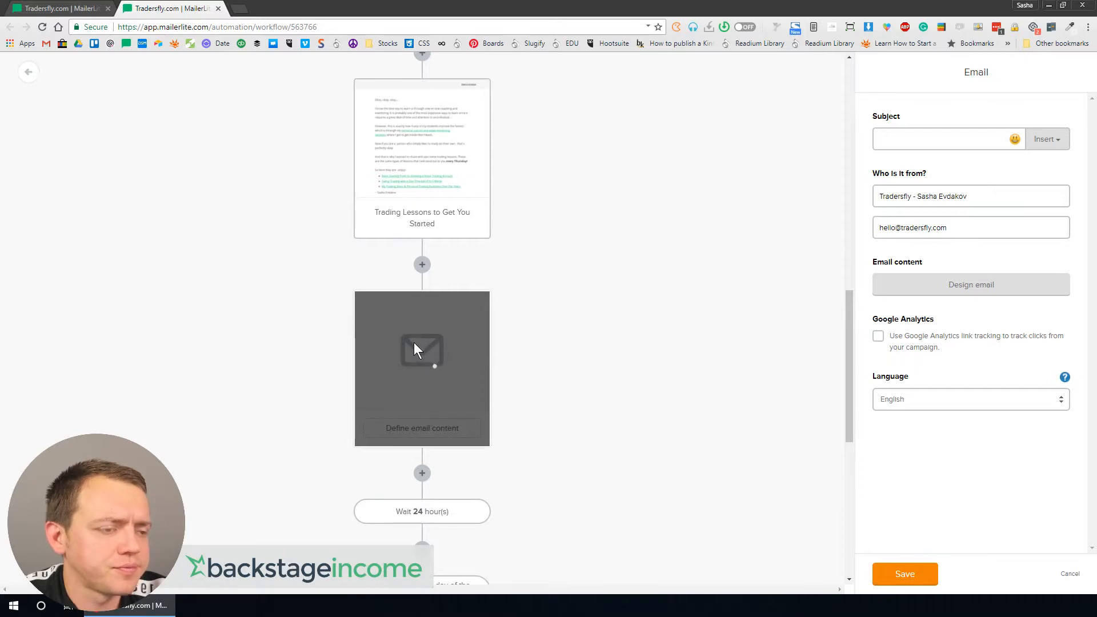
pyautogui.tripleClick(929, 139)
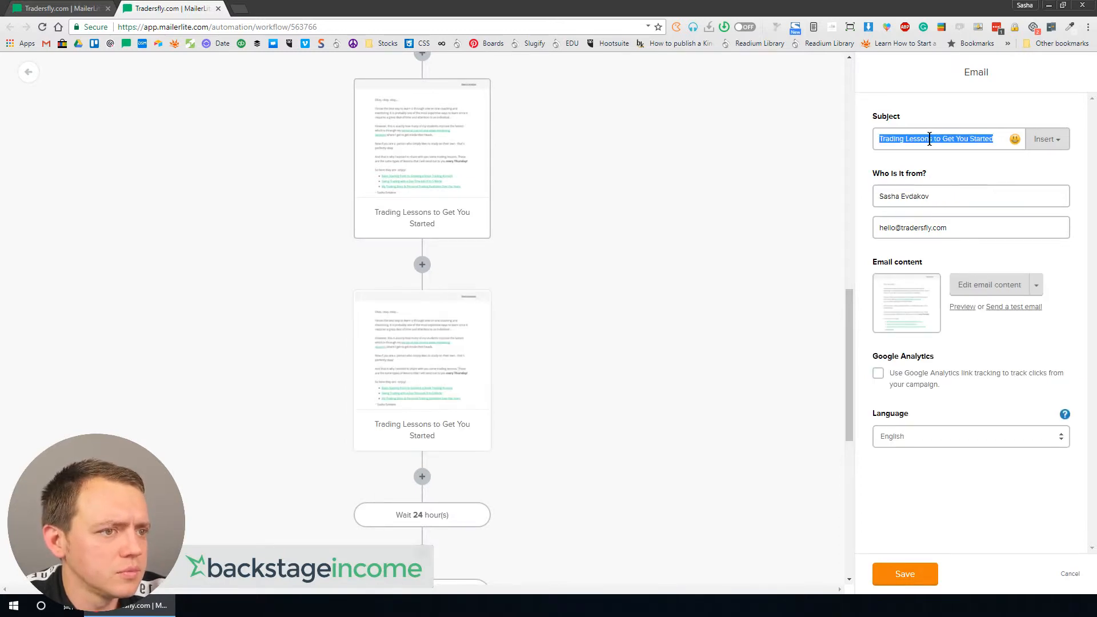
pyautogui.write('FREE: ')
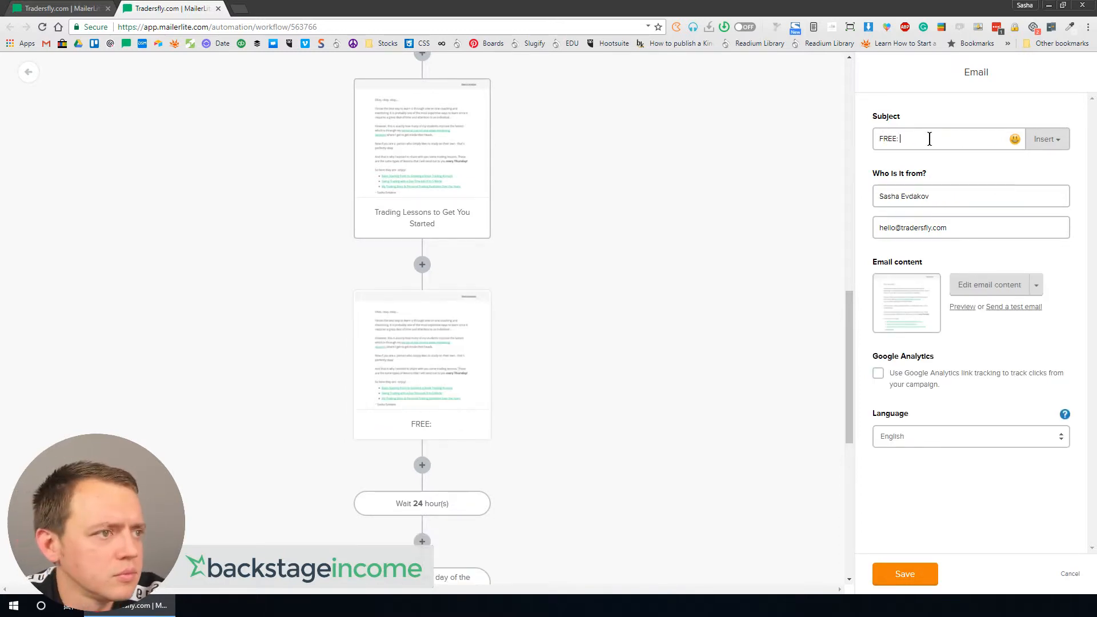
pyautogui.write('Trading Computer Course')
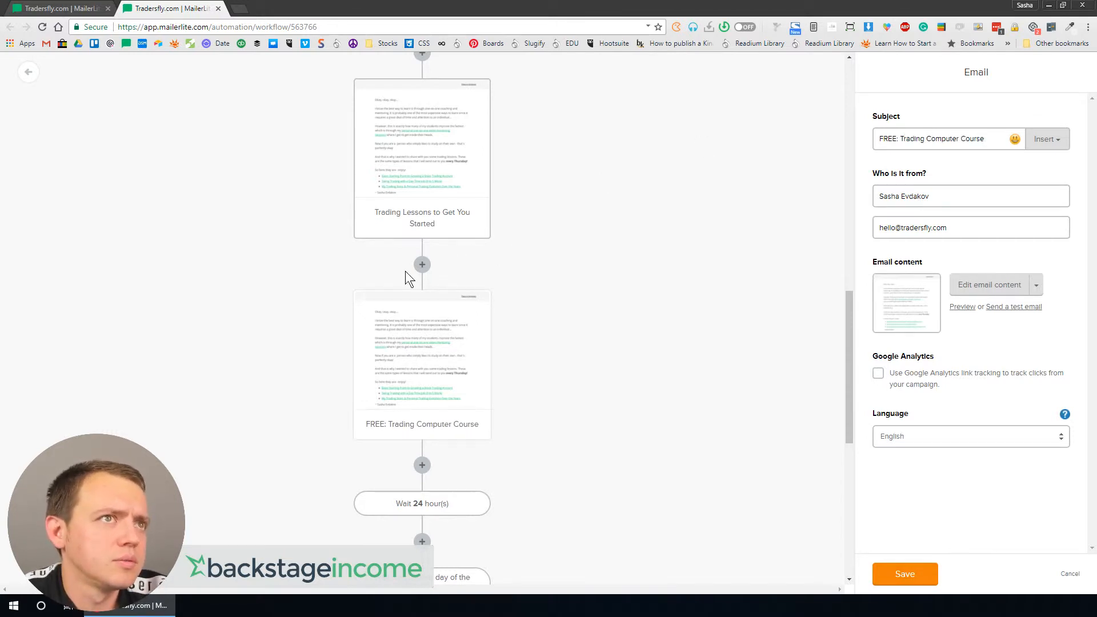
# Step: Duplicate the FREE: Trading Computer Course email step and set the copy's subject to What Kind of Trader Are You?
pyautogui.scroll(-4, 409, 360)
pyautogui.scroll(1, 456, 145)
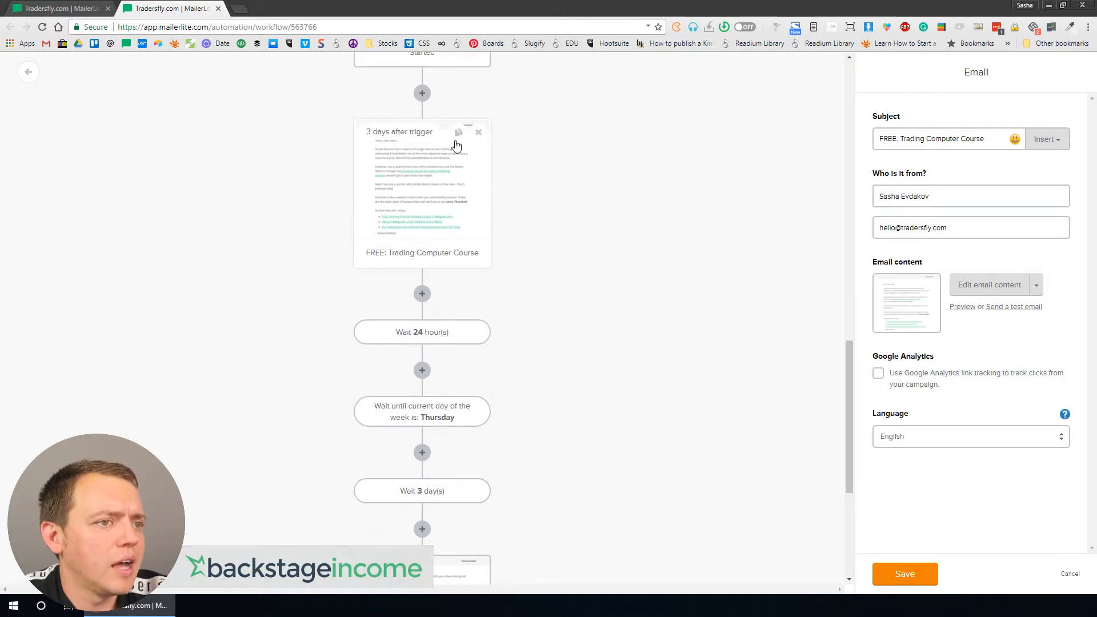
pyautogui.click(457, 134)
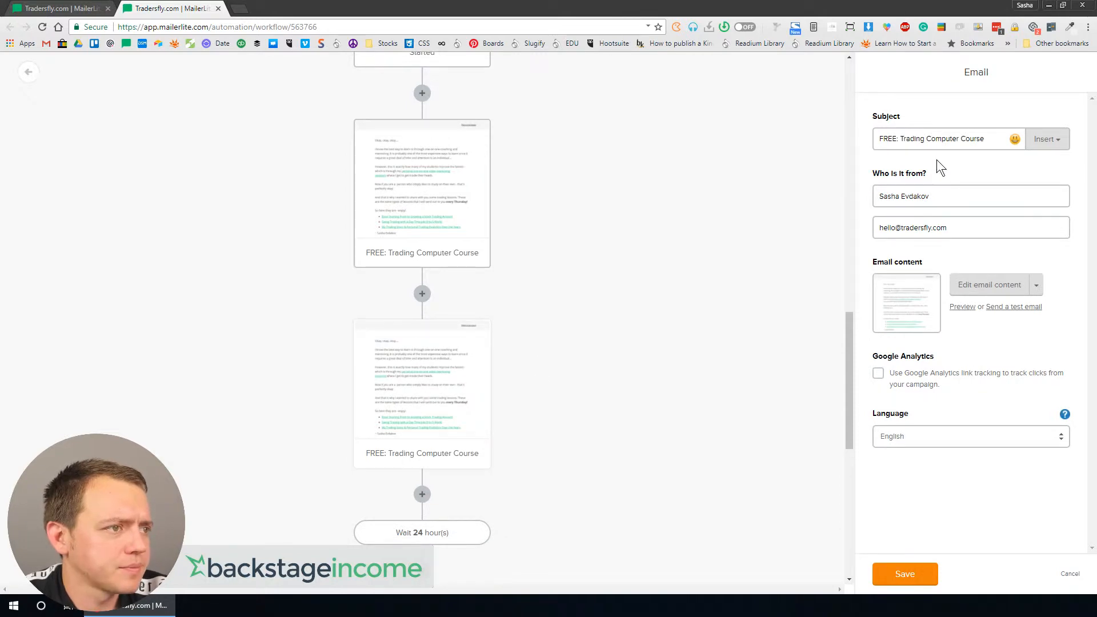
pyautogui.tripleClick(929, 144)
pyautogui.write('Who Ar')
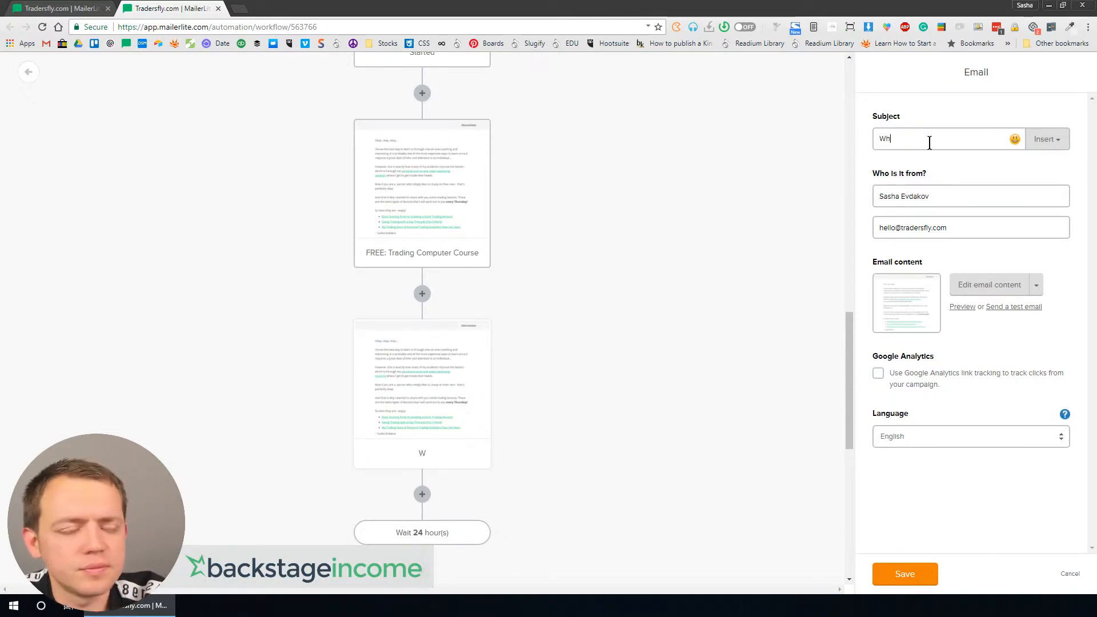
pyautogui.press('BackSpace')
pyautogui.press('BackSpace')
pyautogui.press('BackSpace')
pyautogui.press('BackSpace')
pyautogui.press('BackSpace')
pyautogui.write('hat ')
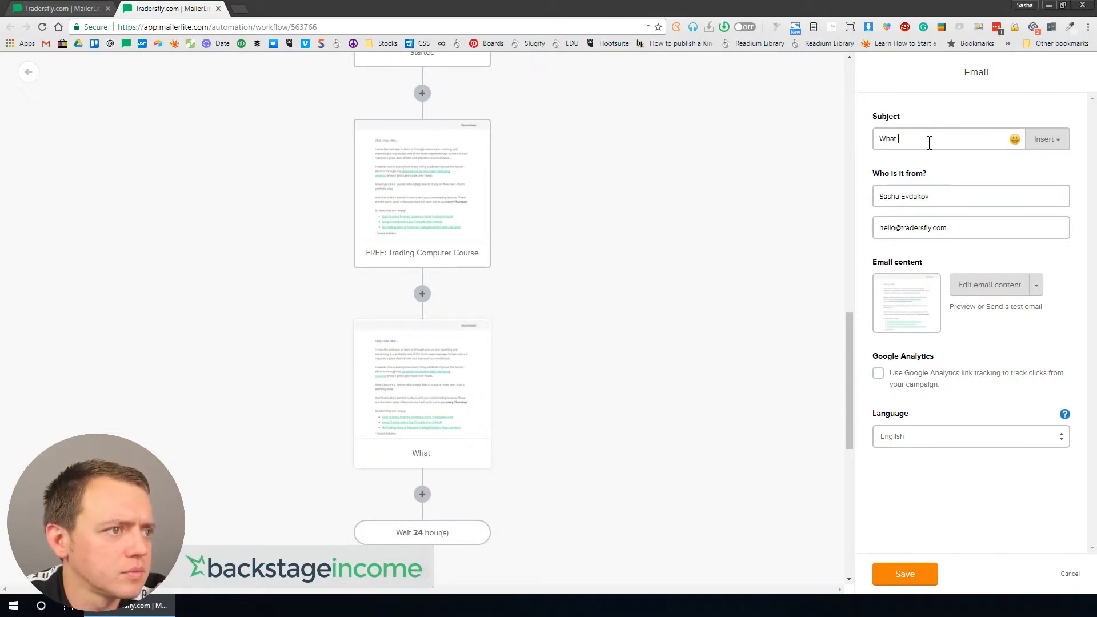
pyautogui.write('Kind of Trader Are ')
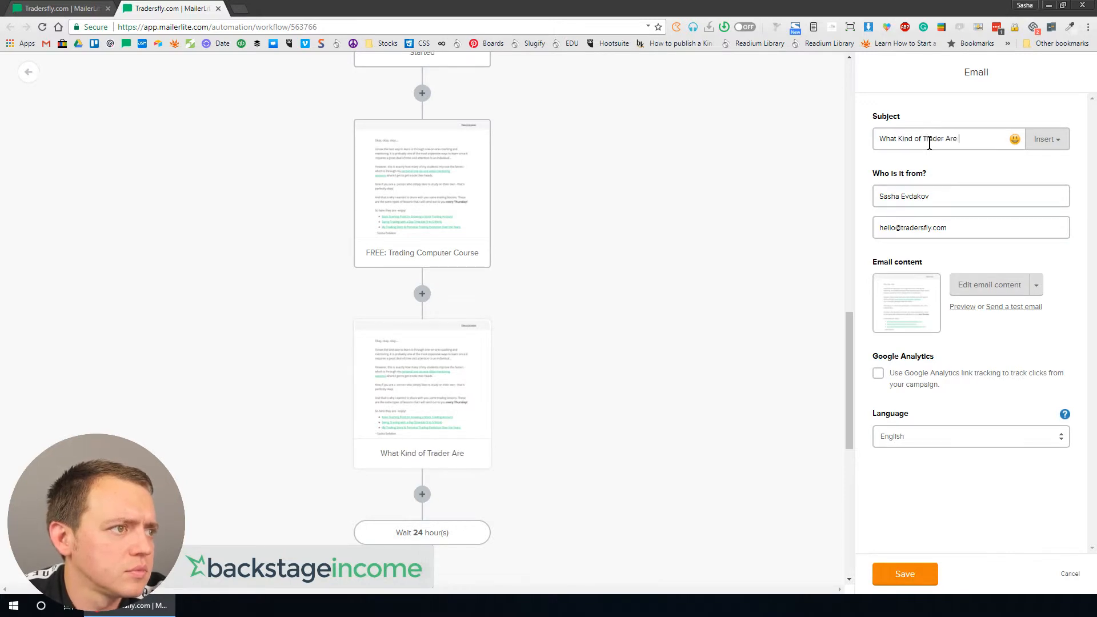
pyautogui.write('You?')
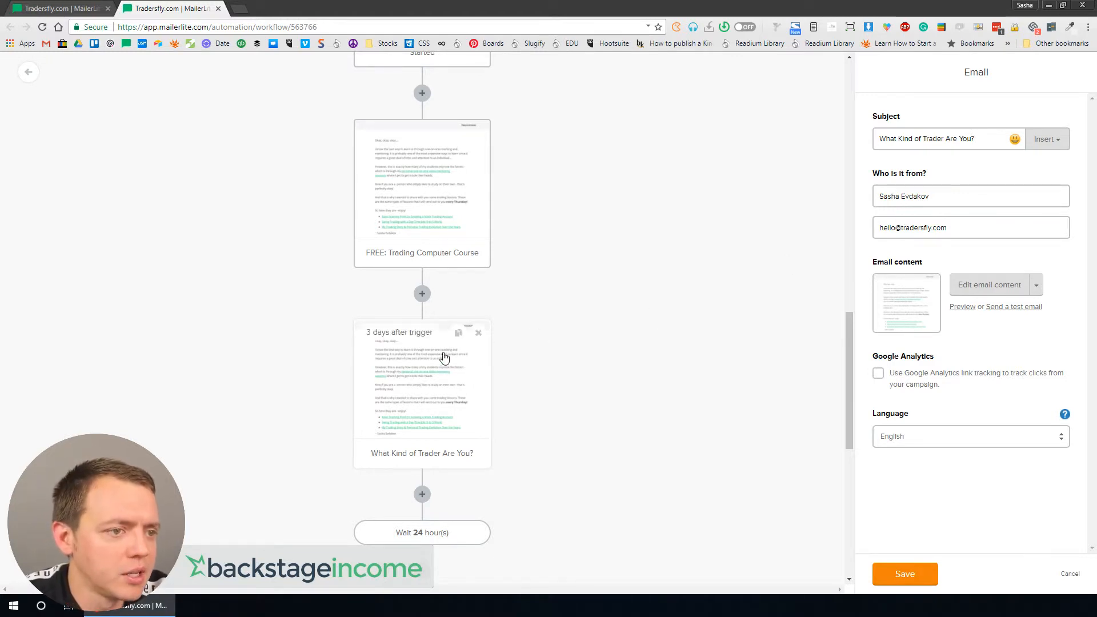
# Step: Delete the Soft email step from the workflow
pyautogui.scroll(4, 444, 357)
pyautogui.scroll(9, 444, 358)
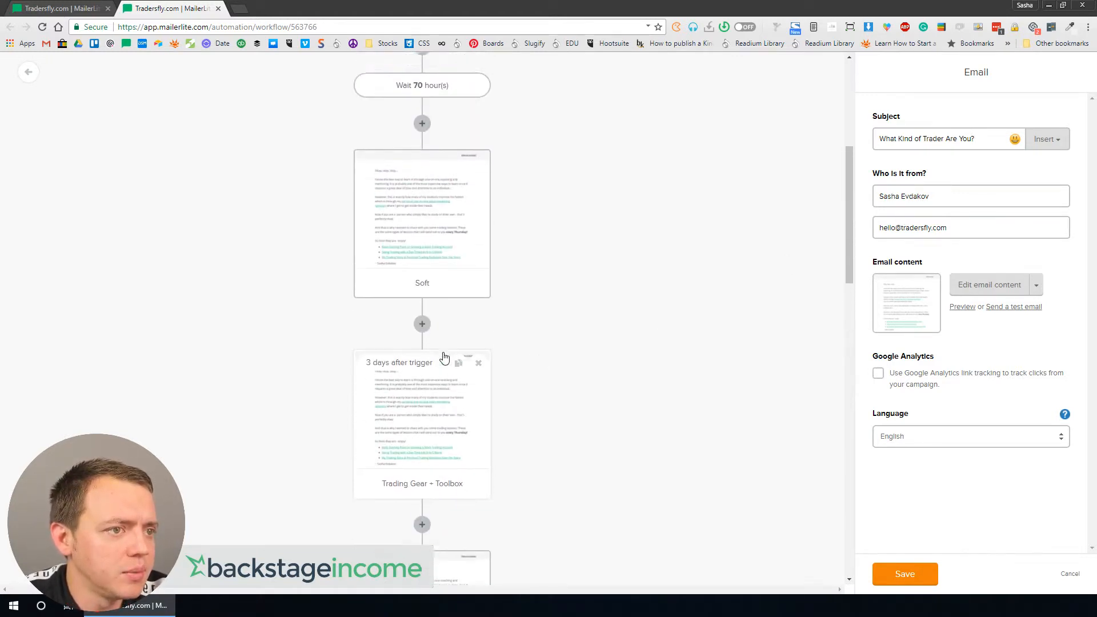
pyautogui.scroll(4, 425, 318)
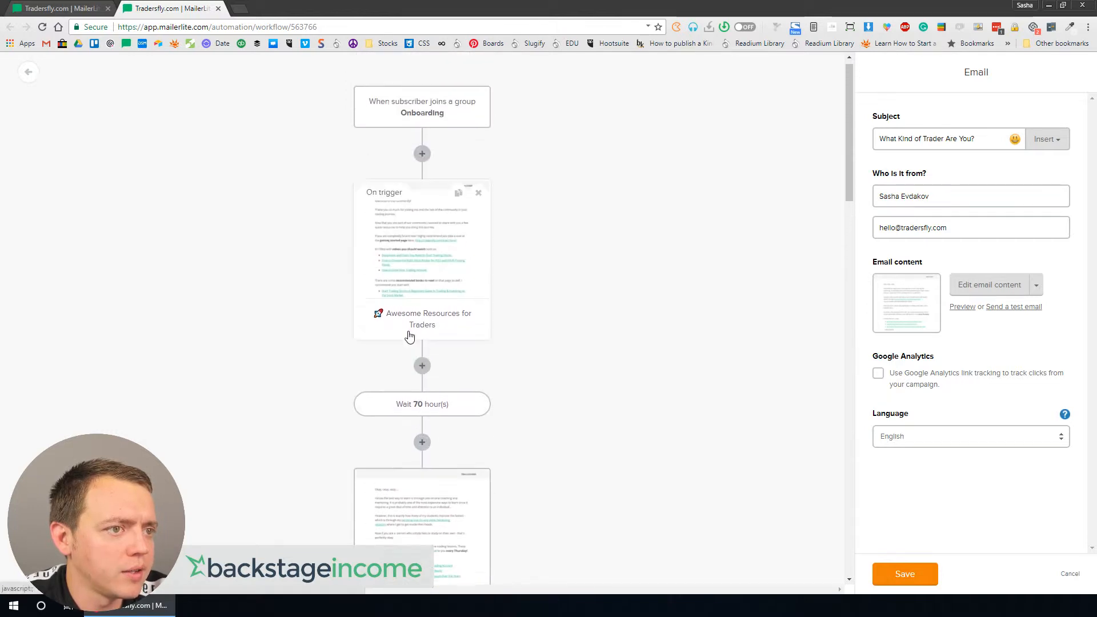
pyautogui.scroll(-5, 415, 360)
pyautogui.click(423, 248)
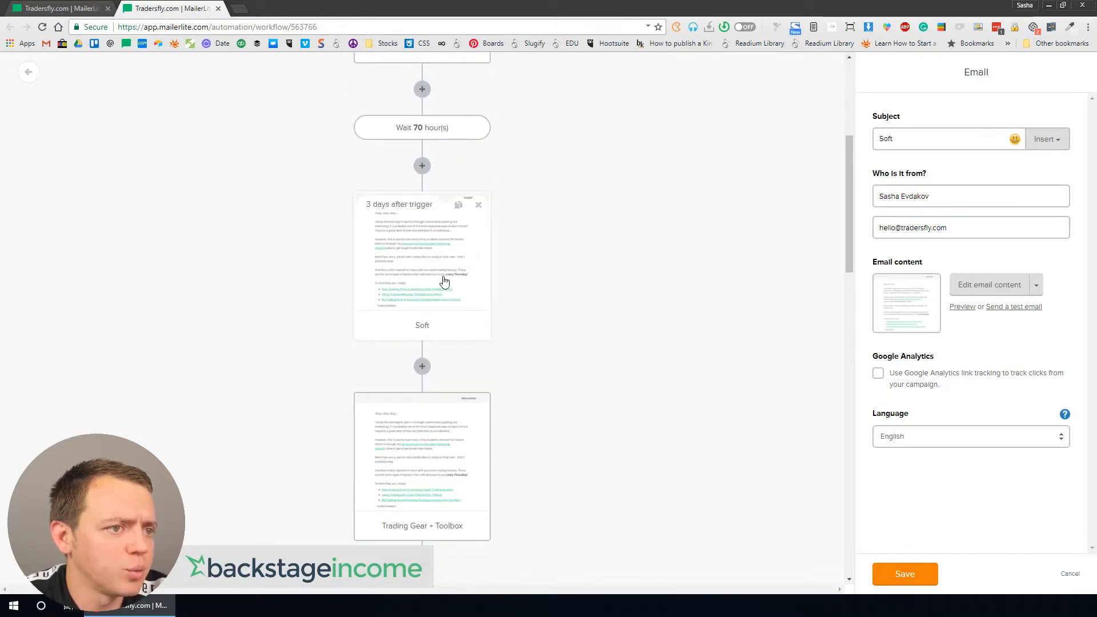
pyautogui.scroll(-2, 425, 284)
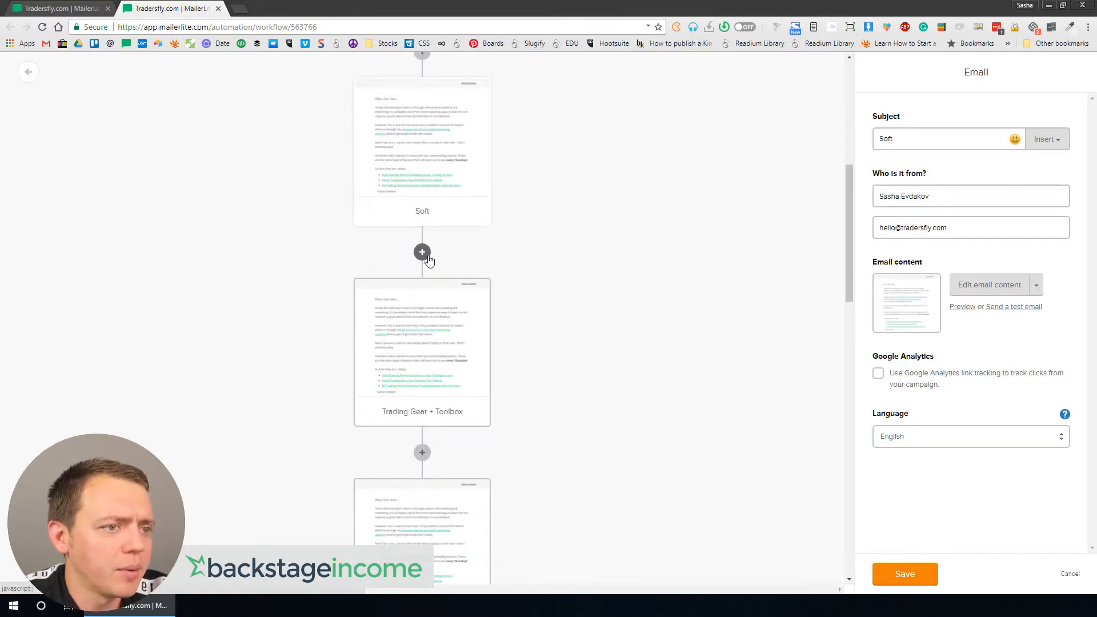
pyautogui.moveTo(438, 189)
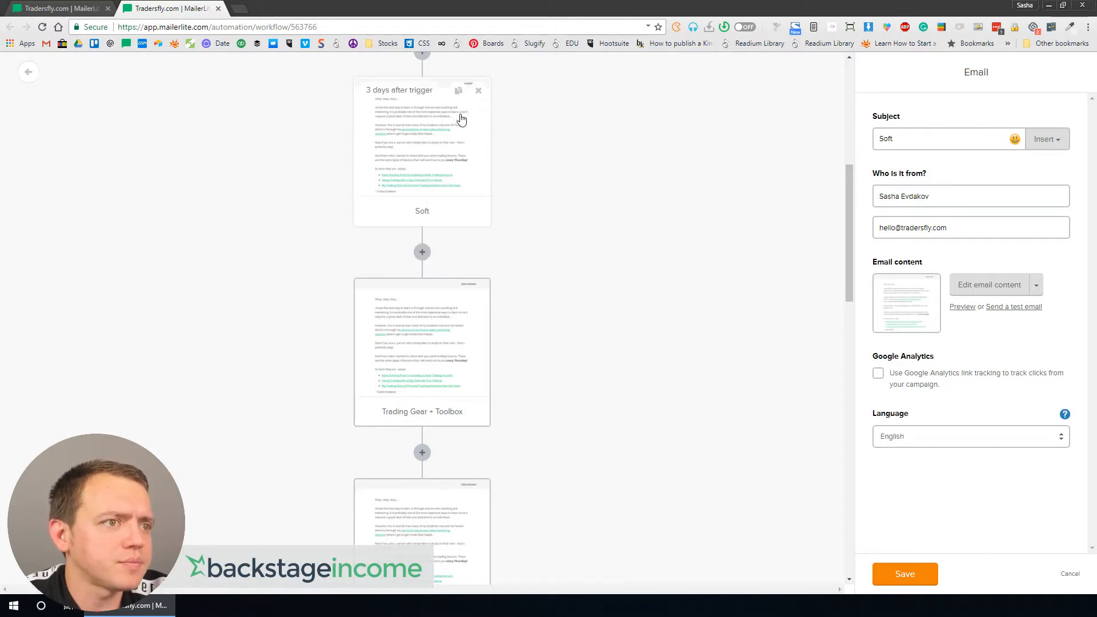
pyautogui.click(478, 93)
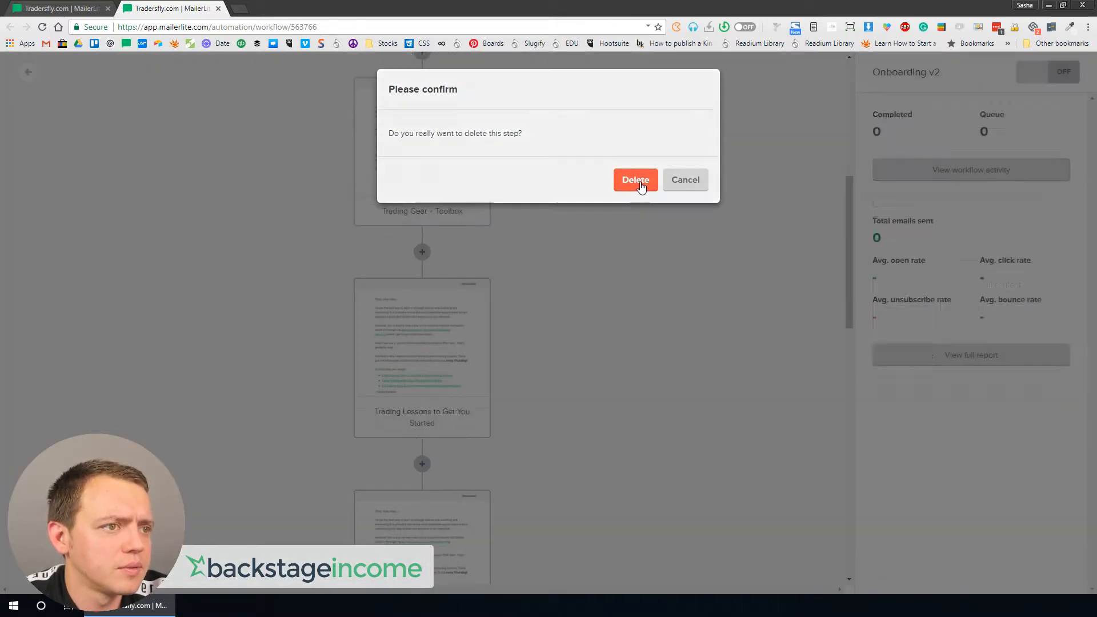
pyautogui.click(639, 181)
pyautogui.scroll(3, 445, 231)
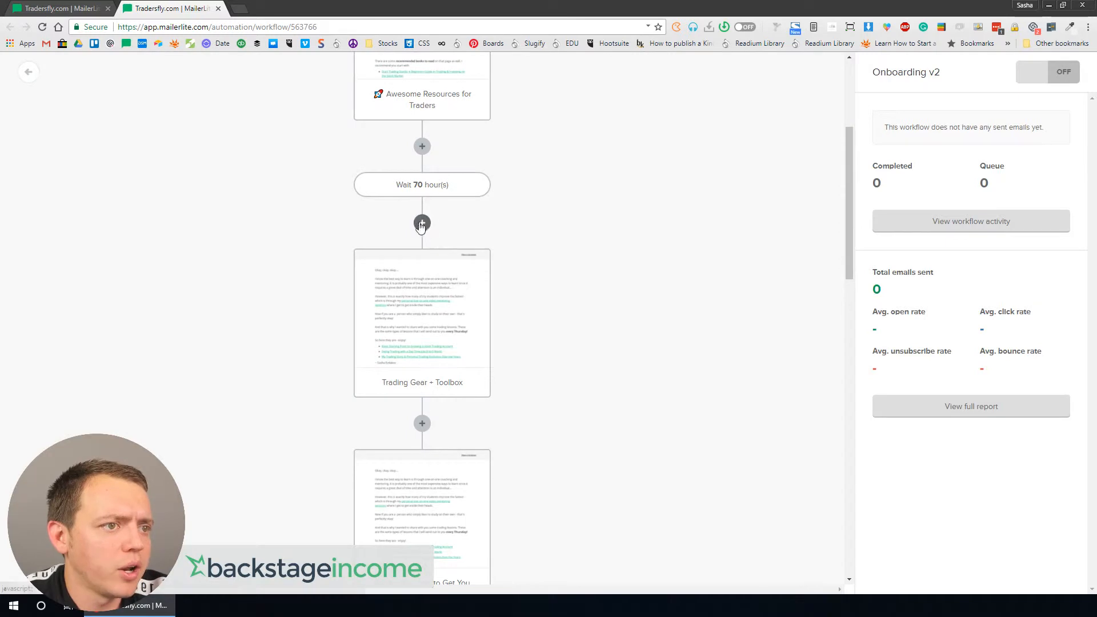
# Step: Add a 65-hour delay step after the Trading Gear + Toolbox email
pyautogui.click(421, 428)
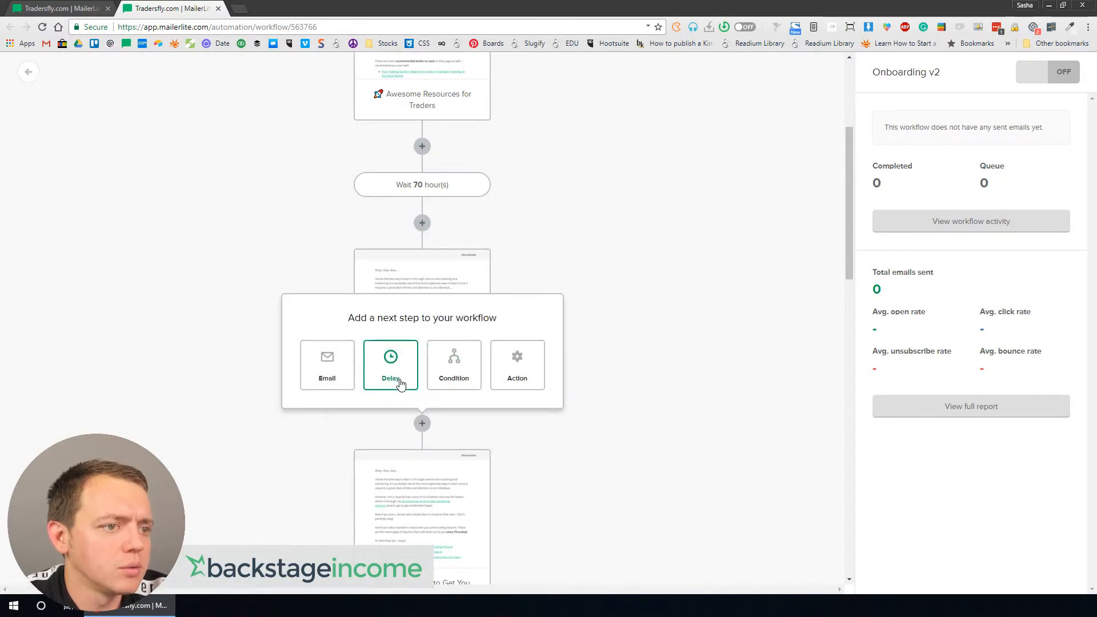
pyautogui.click(389, 363)
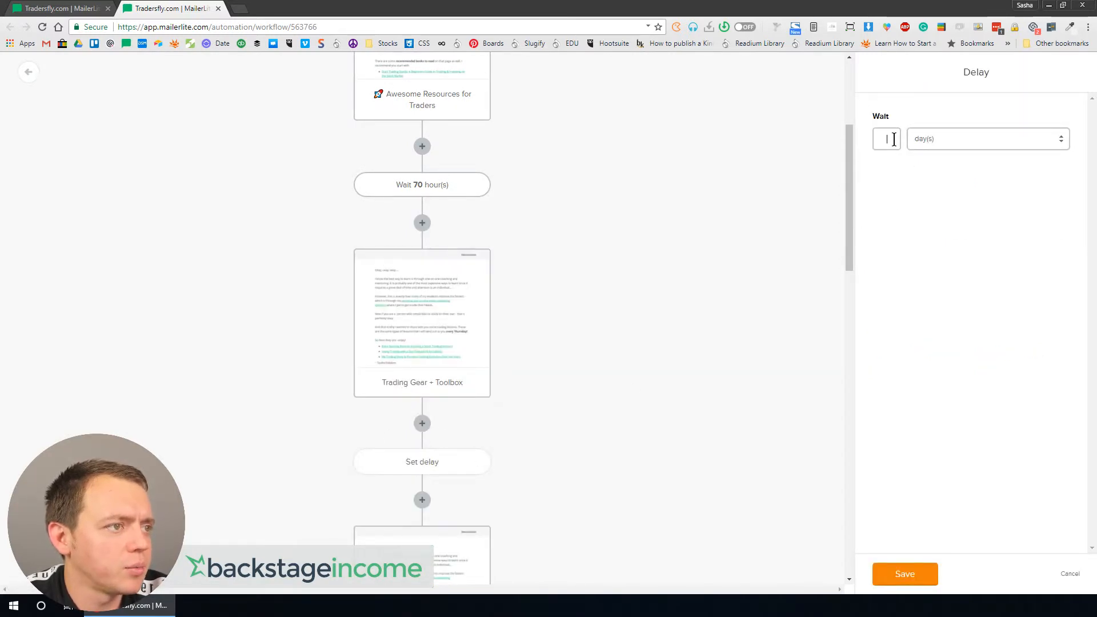
pyautogui.moveTo(894, 139); pyautogui.dragTo(819, 131)
pyautogui.write('65')
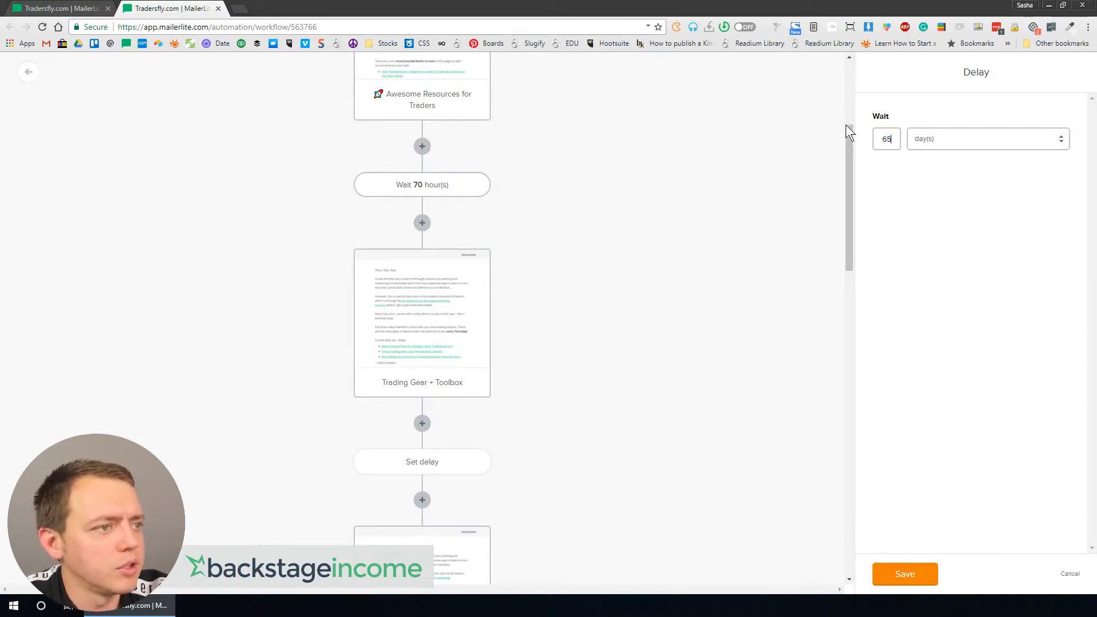
pyautogui.click(934, 137)
pyautogui.click(939, 165)
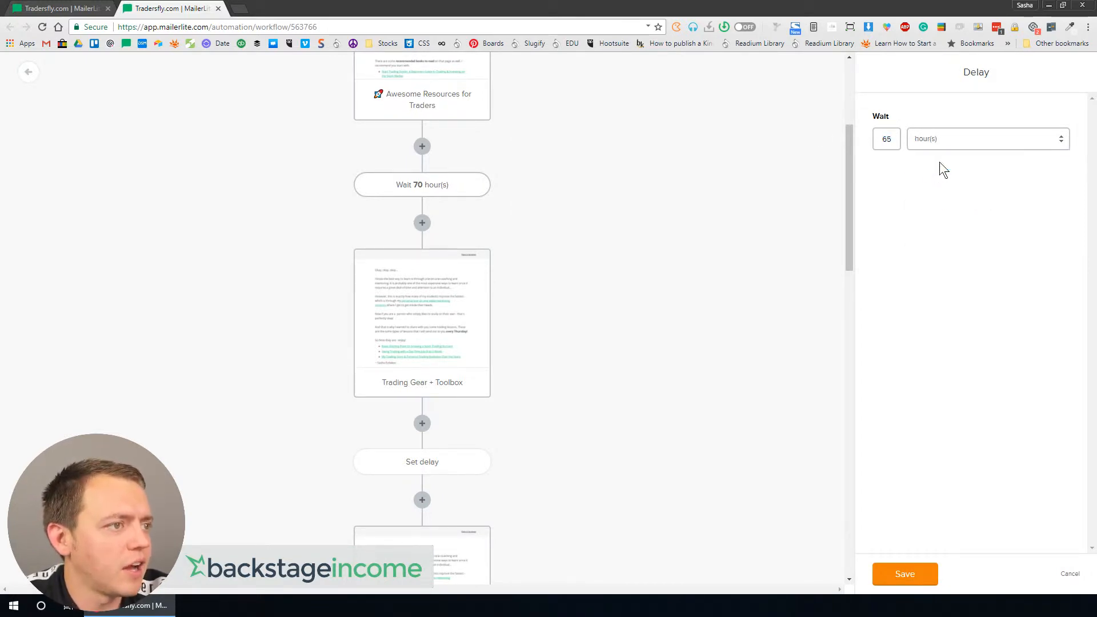
pyautogui.click(898, 575)
# Step: Add a 59-hour delay step after the Trading Lessons to Get You Started email
pyautogui.scroll(-5, 583, 410)
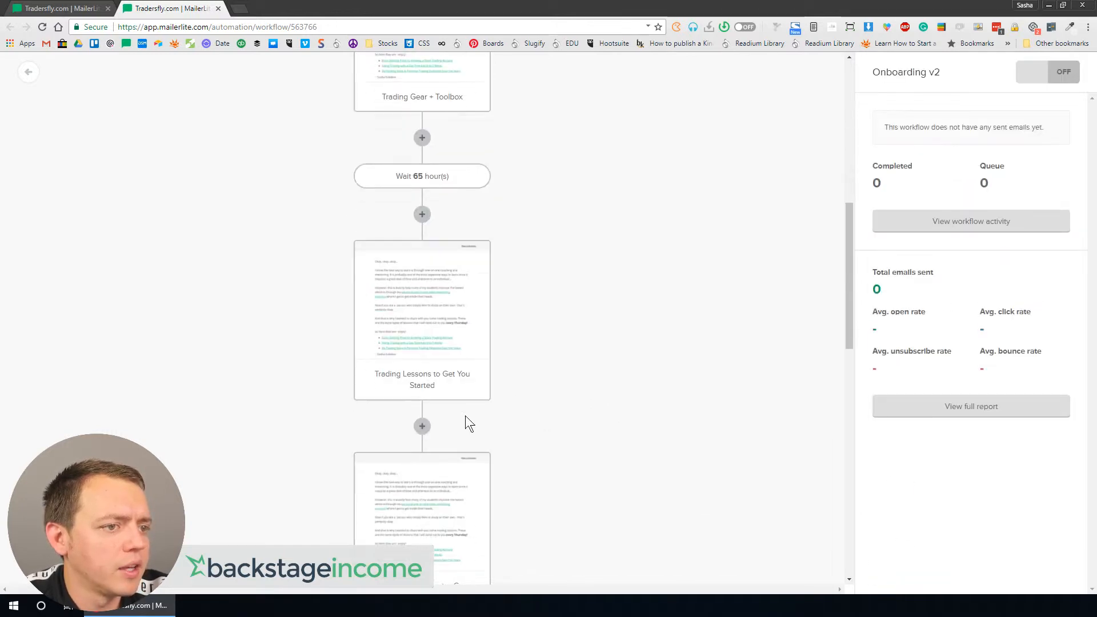
pyautogui.click(421, 426)
pyautogui.click(380, 382)
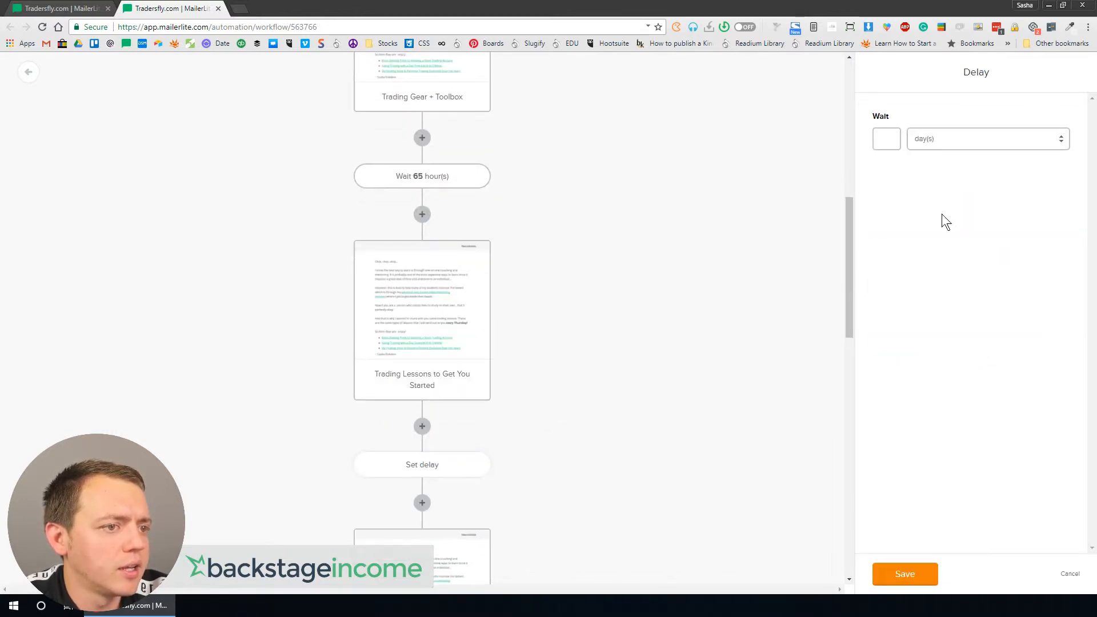
pyautogui.write('82')
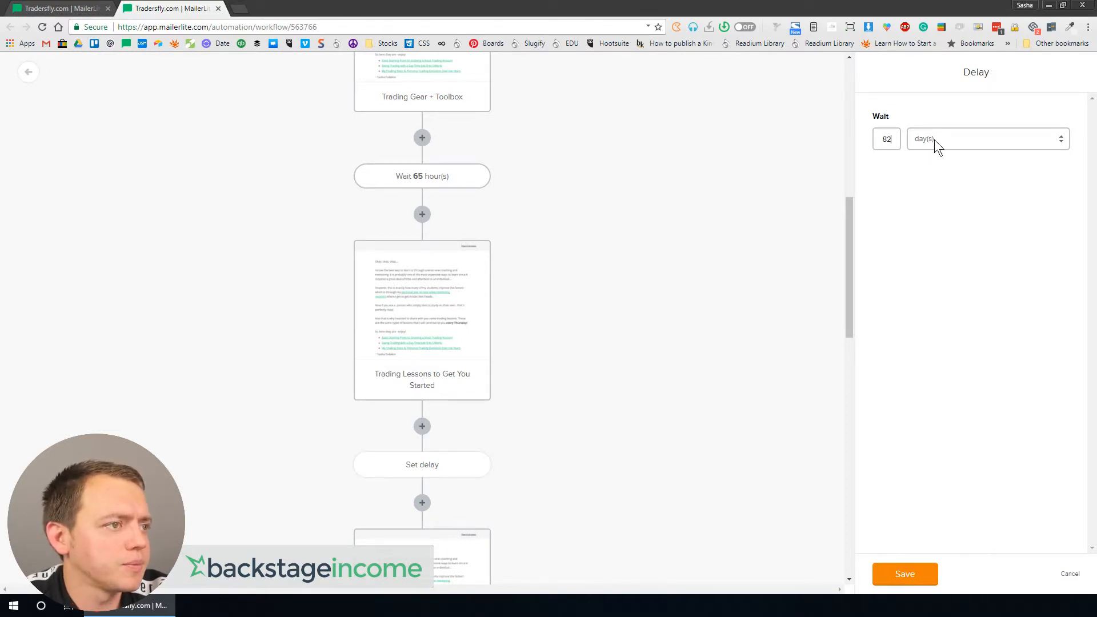
pyautogui.moveTo(891, 139); pyautogui.dragTo(878, 140)
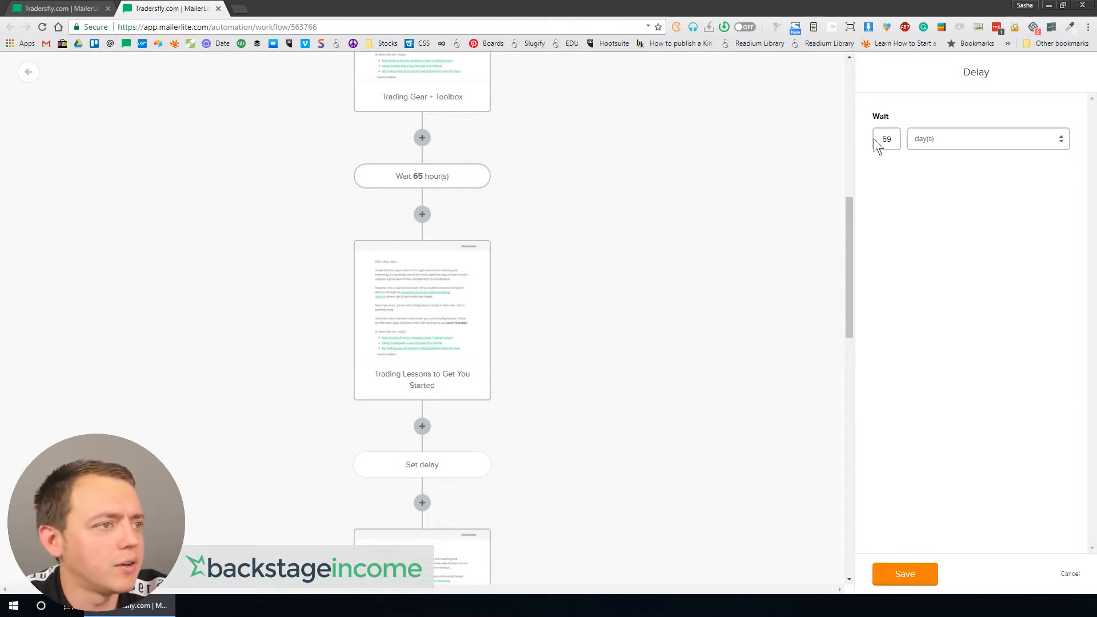
pyautogui.click(942, 144)
pyautogui.click(953, 164)
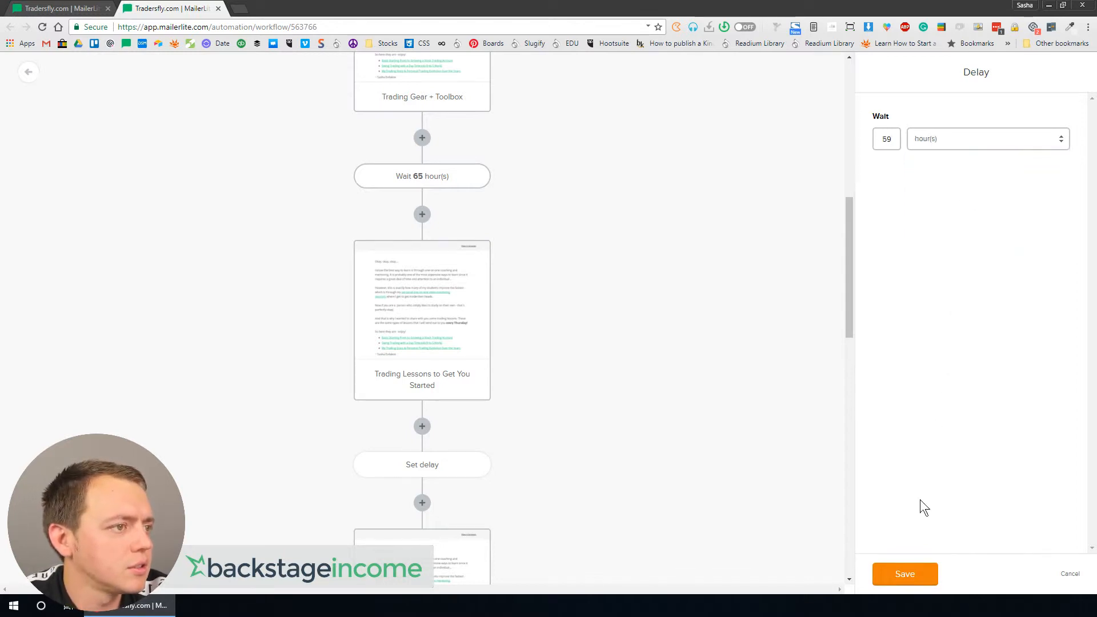
pyautogui.click(905, 574)
# Step: Add a 39-hour delay step after the FREE: Trading Computer Course email
pyautogui.scroll(-5, 533, 344)
pyautogui.click(422, 420)
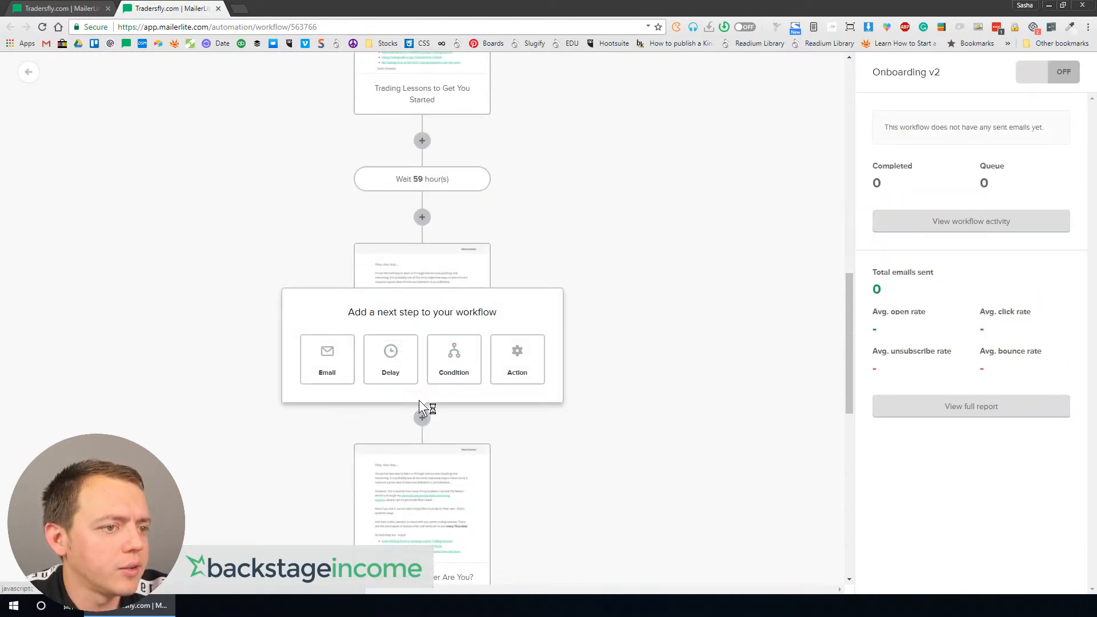
pyautogui.click(388, 356)
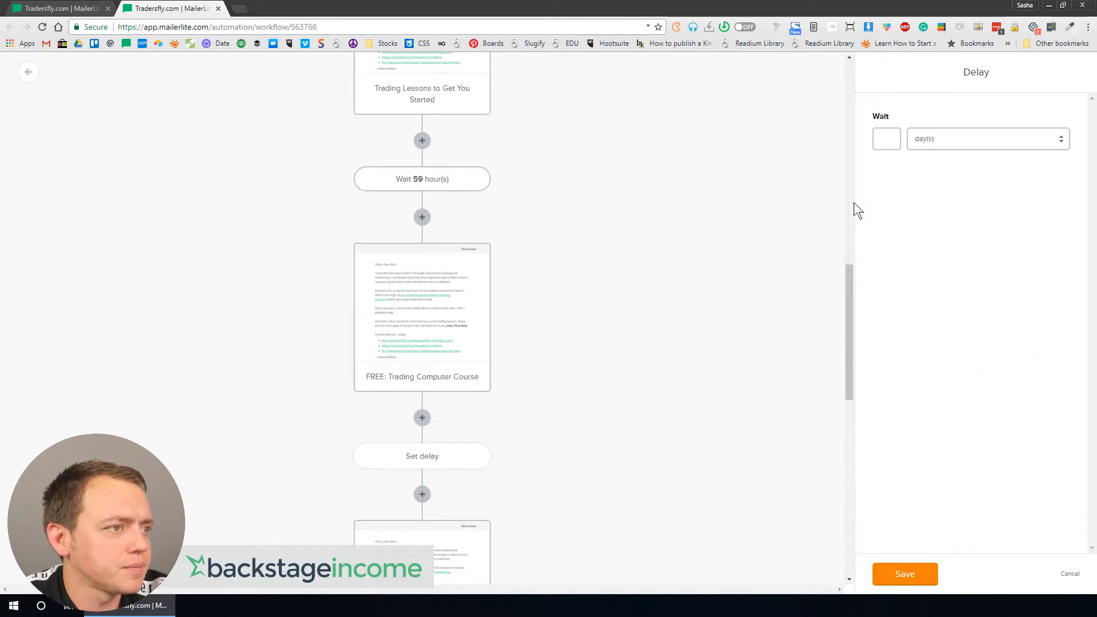
pyautogui.click(887, 137)
pyautogui.write('39')
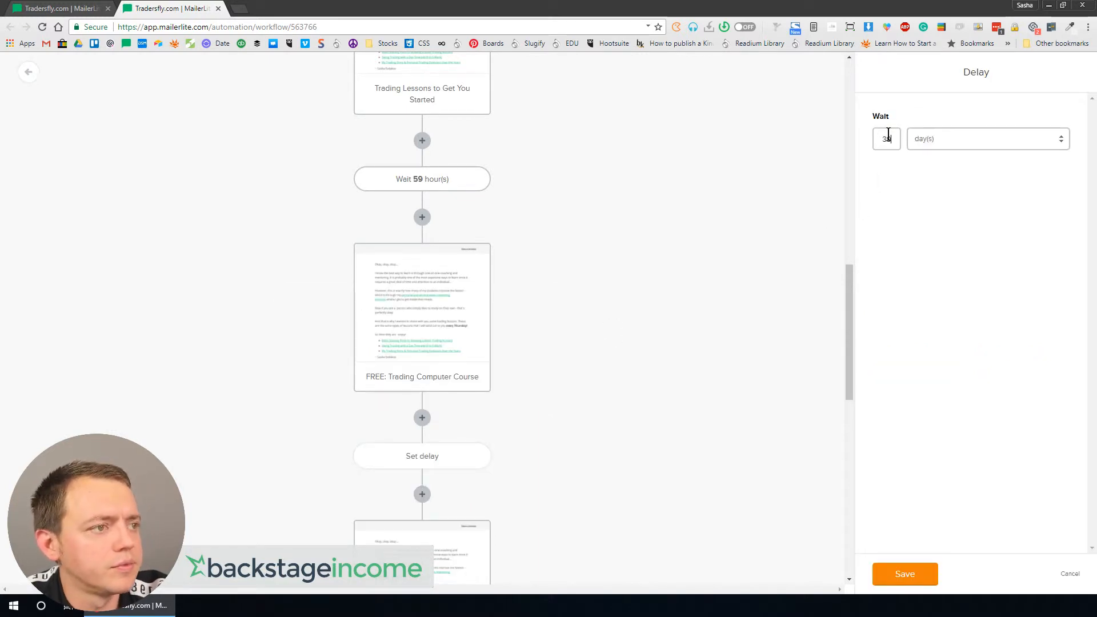
pyautogui.click(945, 138)
pyautogui.click(944, 164)
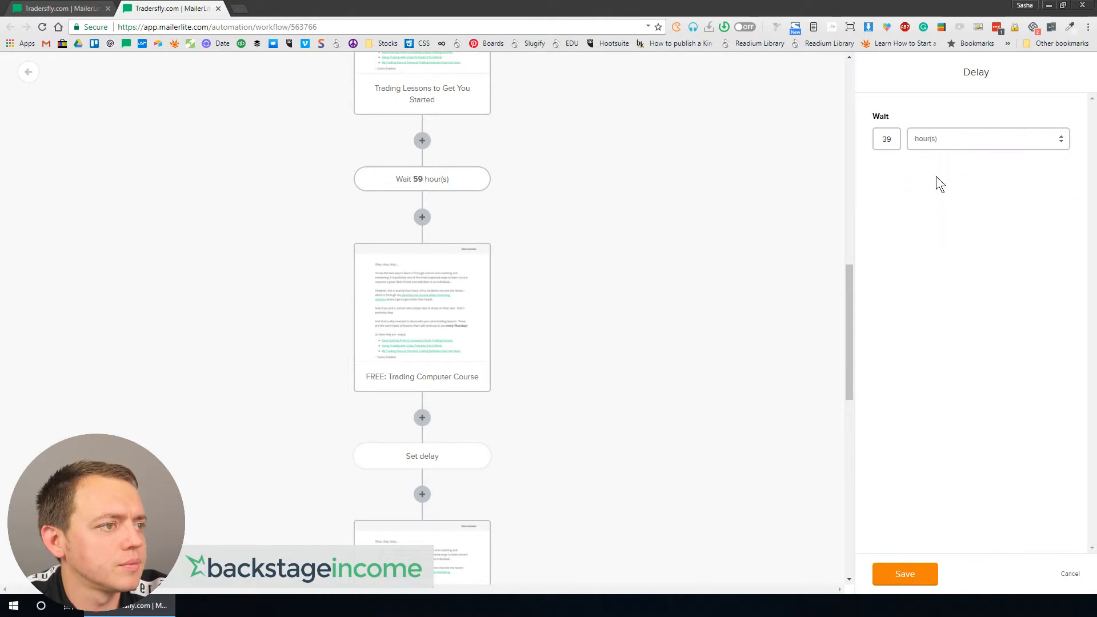
pyautogui.click(901, 576)
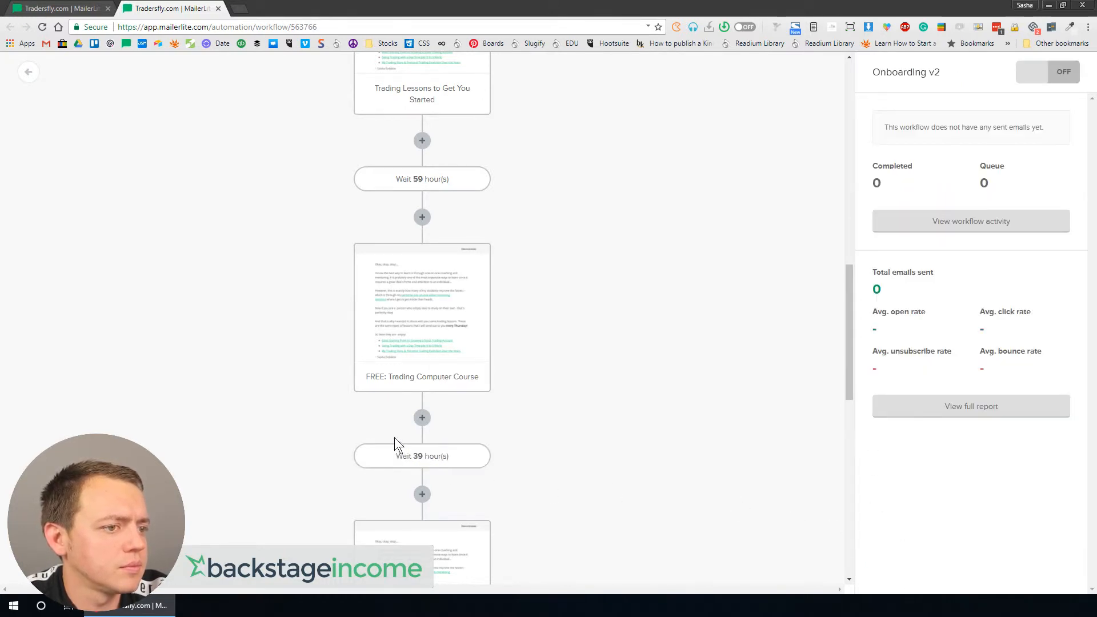
# Step: Change the delay after FREE: Trading Computer Course to 48 hours
pyautogui.click(400, 456)
pyautogui.doubleClick(889, 139)
pyautogui.write('48')
pyautogui.click(903, 576)
# Step: Set the delay after FREE: Trading Computer Course to 44 hours
pyautogui.scroll(-3, 440, 375)
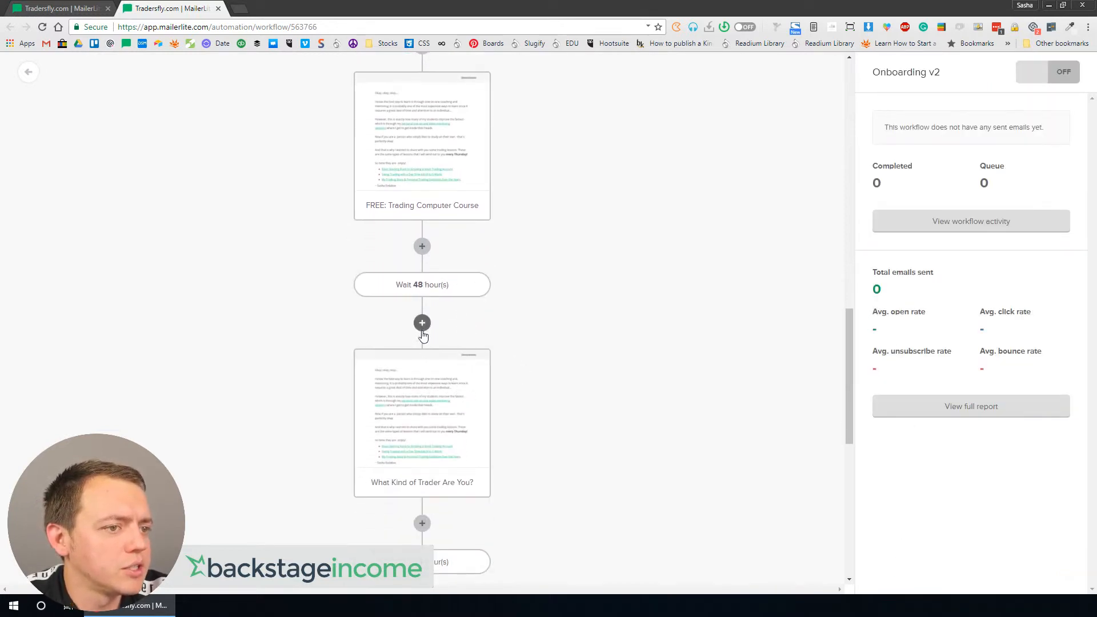
pyautogui.click(422, 287)
pyautogui.doubleClick(895, 139)
pyautogui.write('44')
pyautogui.click(903, 575)
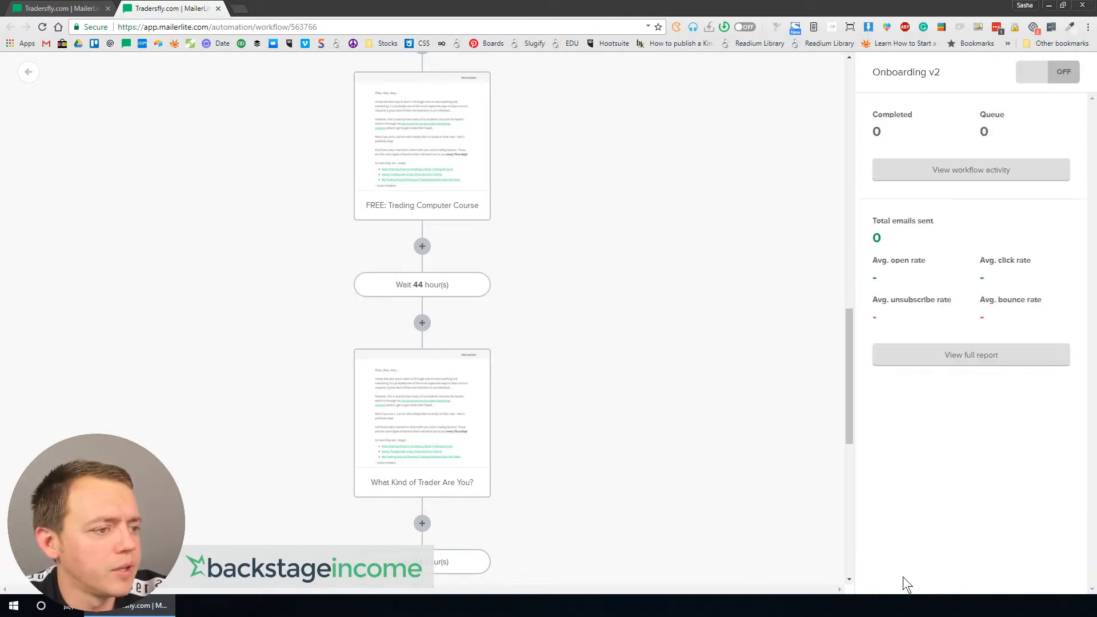
# Step: Delete the Wait until Thursday and Wait 3 days delay steps further down the workflow
pyautogui.scroll(-1, 595, 540)
pyautogui.scroll(-2, 594, 537)
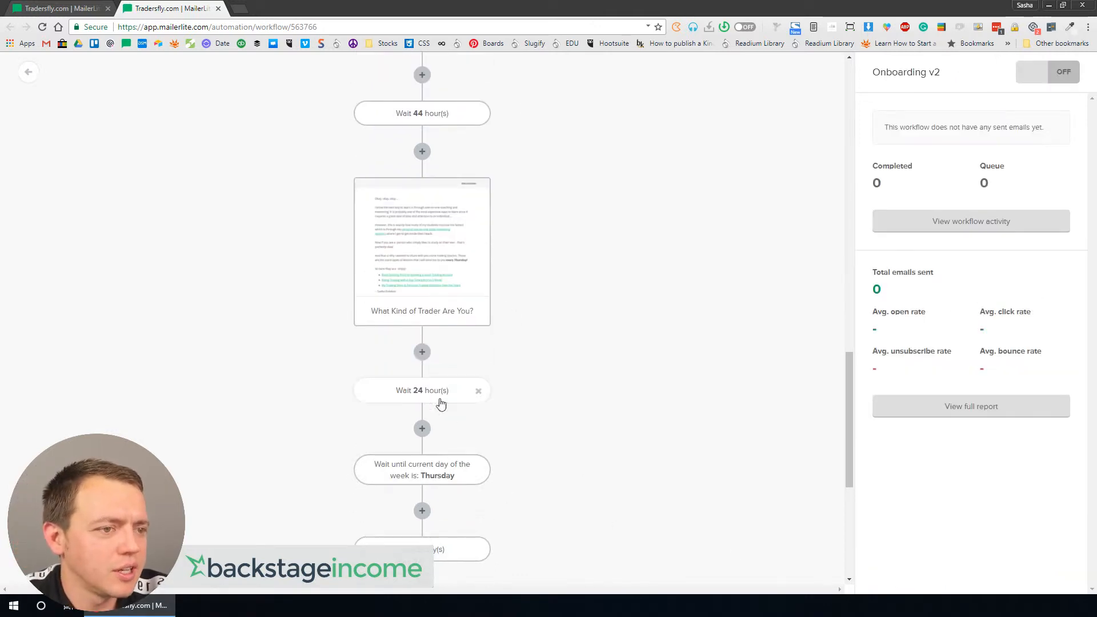
pyautogui.click(480, 472)
pyautogui.click(639, 167)
pyautogui.click(473, 469)
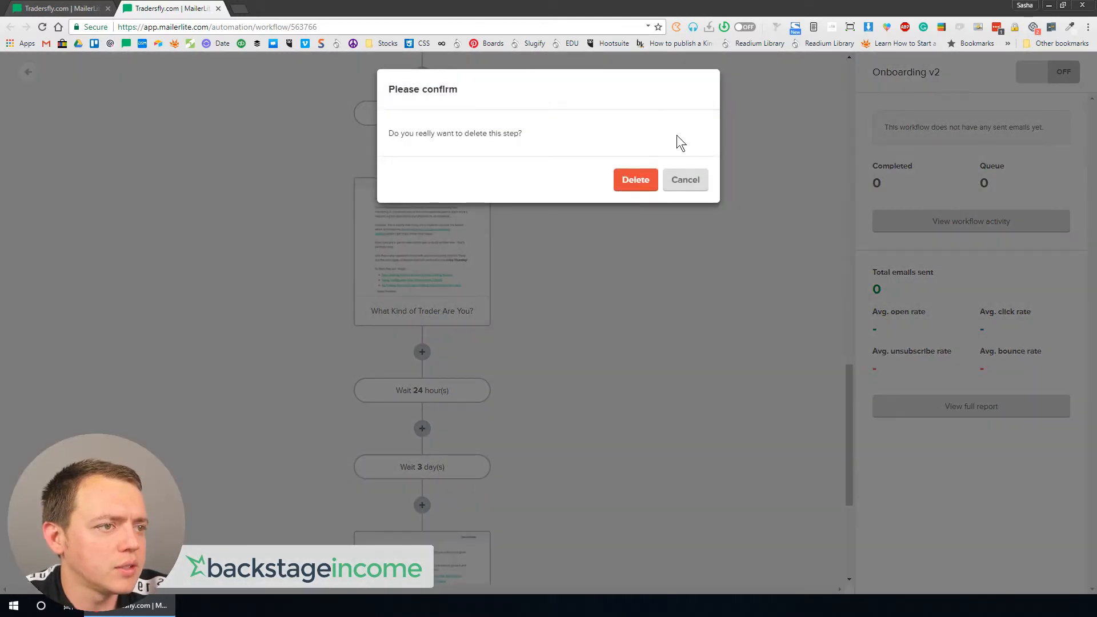
pyautogui.click(626, 181)
# Step: Delete the More [FREE] Great Investing / Trading Lessons email and the 24-hour delay after What Kind of Trader Are You?
pyautogui.scroll(-3, 586, 196)
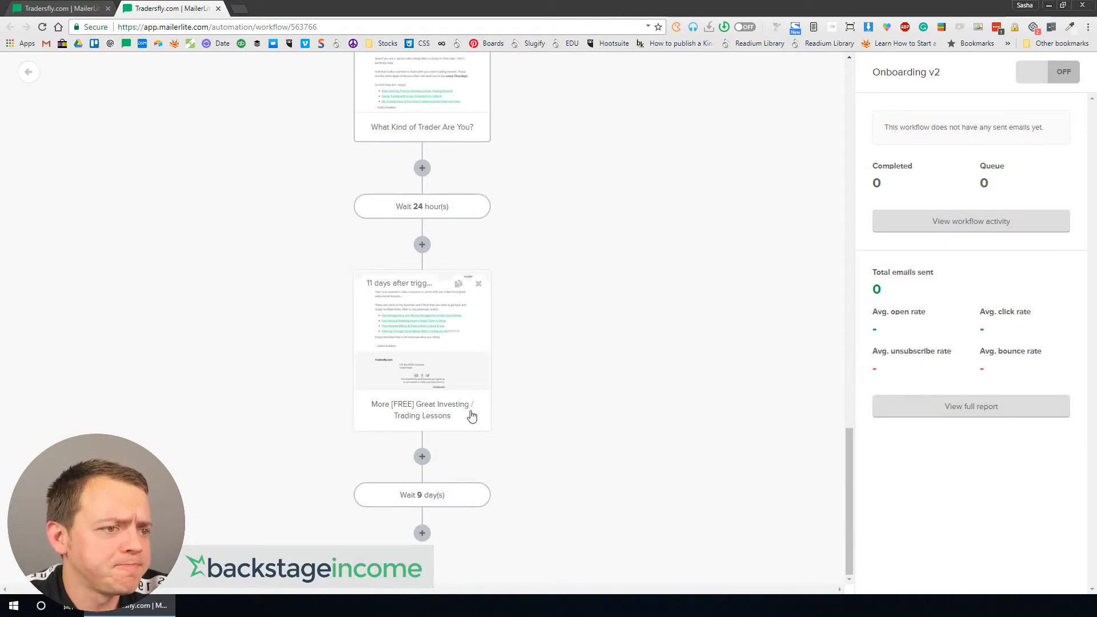
pyautogui.click(479, 282)
pyautogui.click(635, 180)
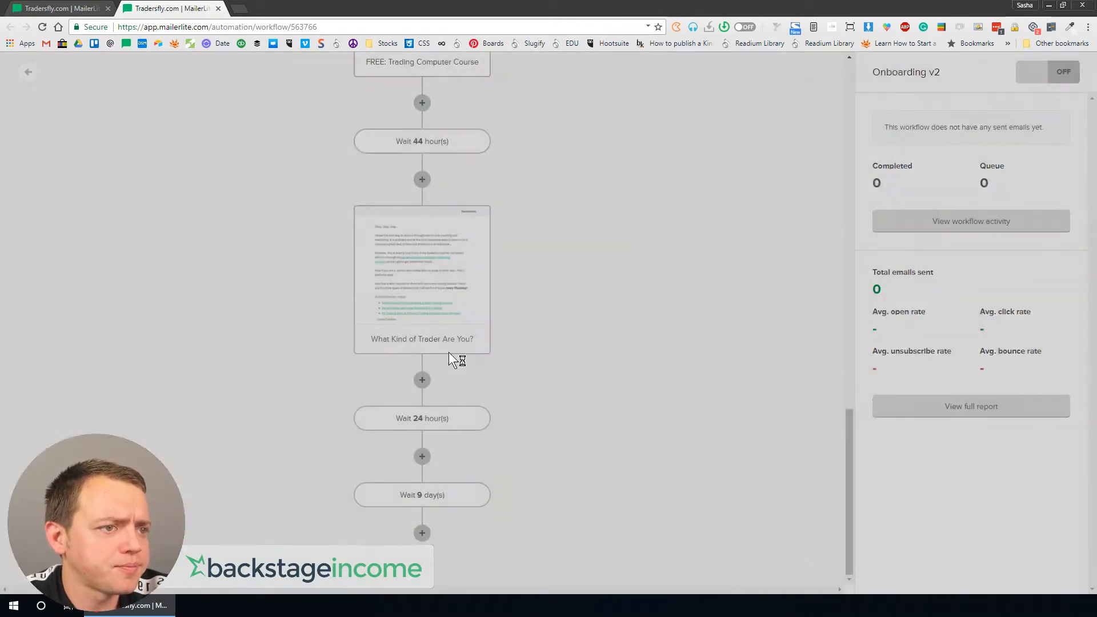
pyautogui.moveTo(440, 426)
pyautogui.click(479, 420)
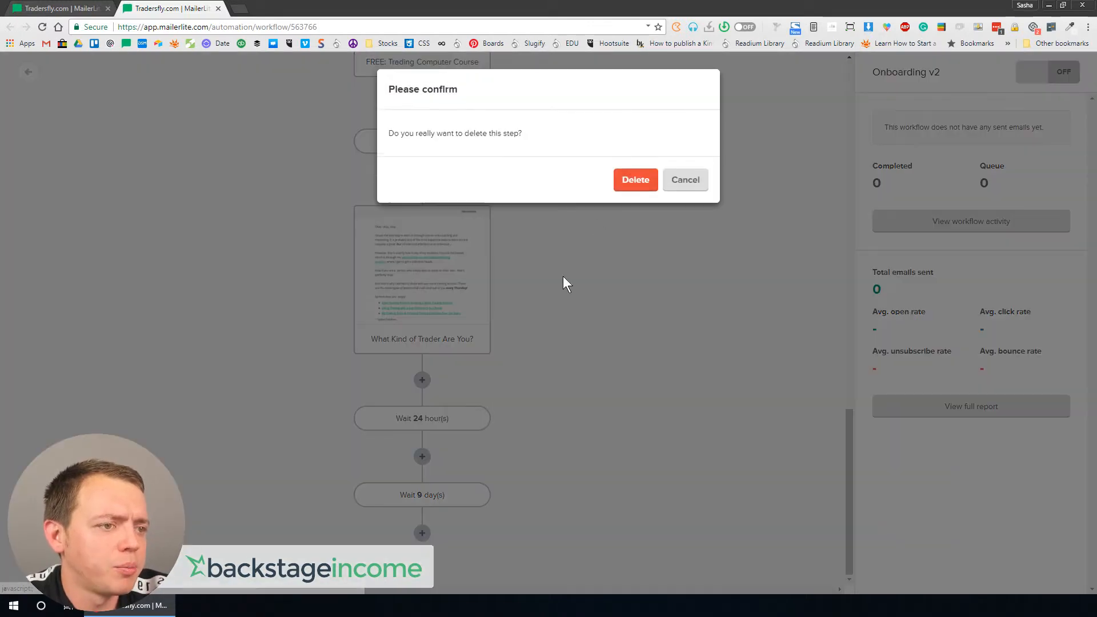
pyautogui.click(634, 179)
# Step: Review the settings of each email step while moving up through the workflow
pyautogui.click(447, 383)
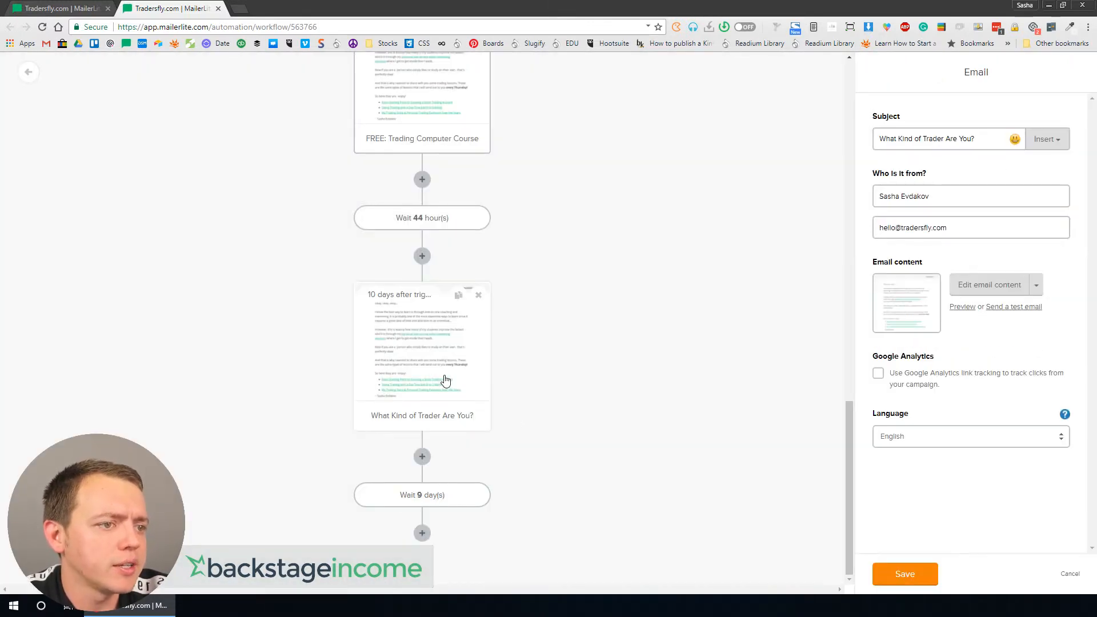
pyautogui.scroll(3, 442, 365)
pyautogui.click(441, 297)
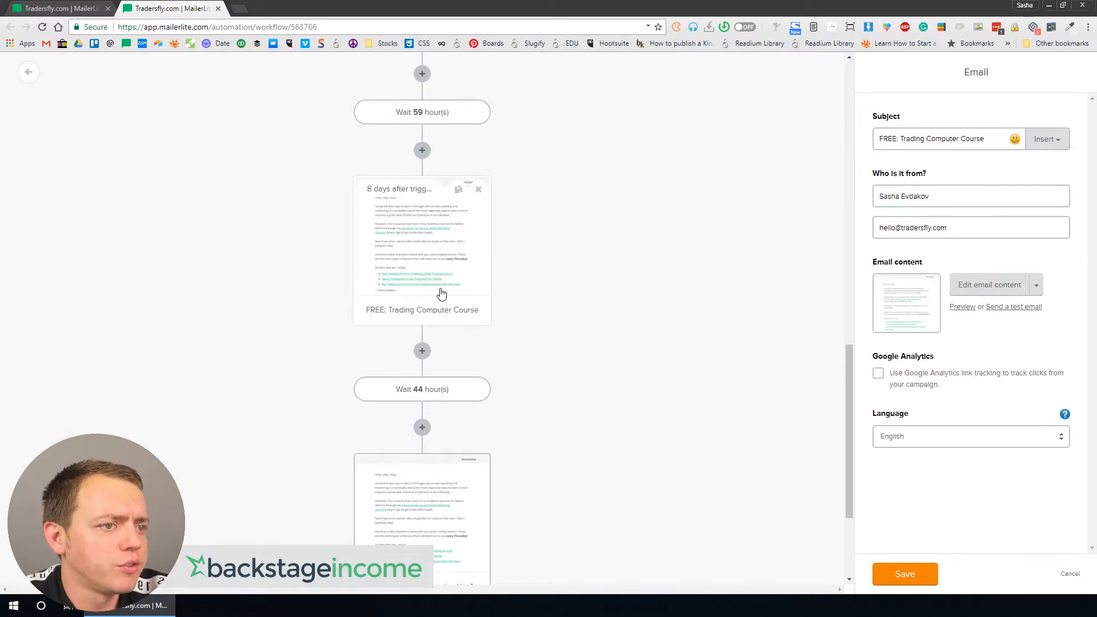
pyautogui.scroll(3, 435, 291)
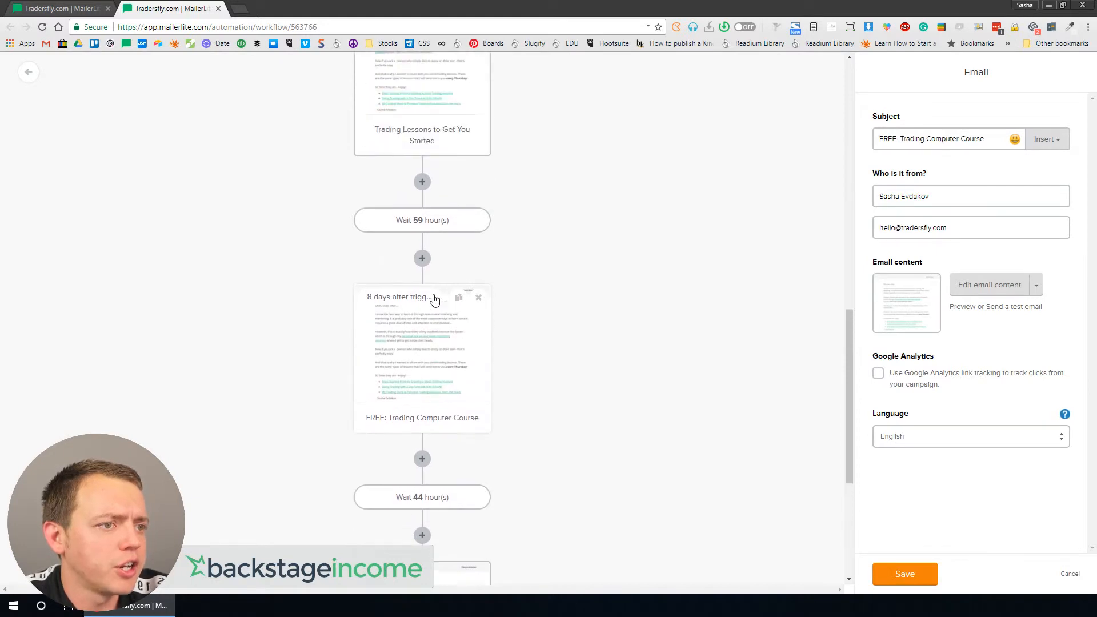
pyautogui.click(435, 142)
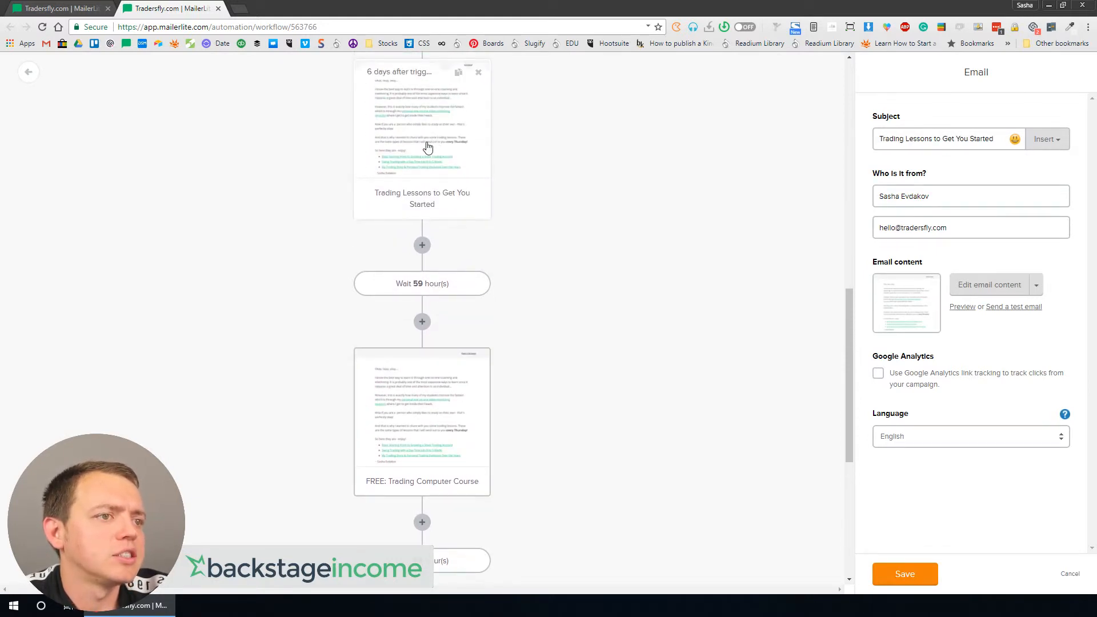
pyautogui.scroll(1, 425, 181)
pyautogui.scroll(5, 425, 181)
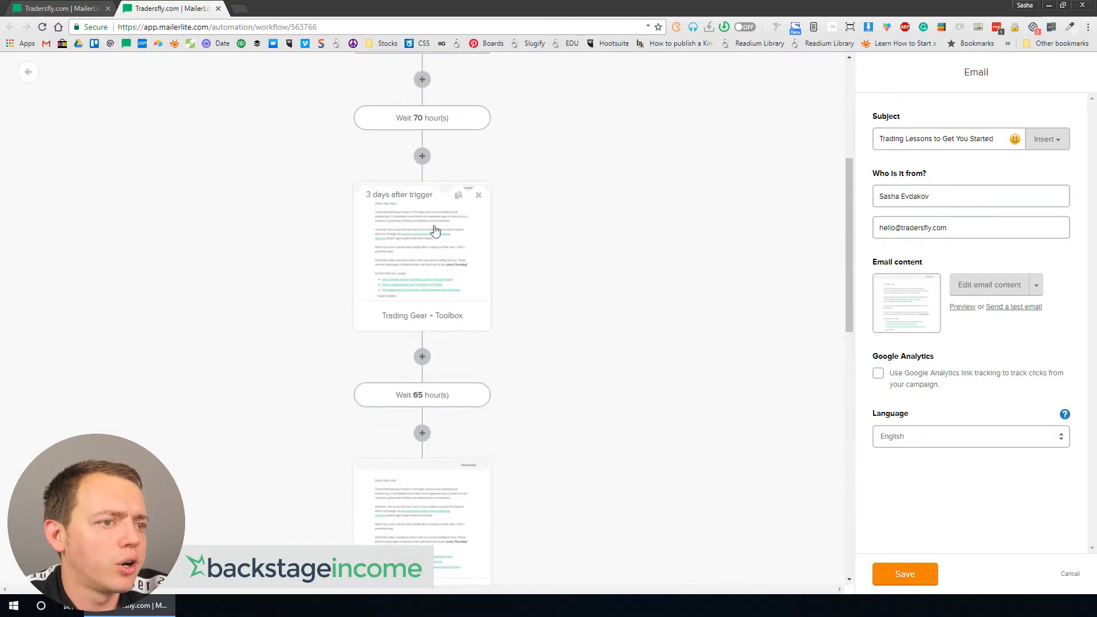
pyautogui.click(443, 279)
pyautogui.scroll(5, 443, 279)
pyautogui.scroll(-5, 440, 283)
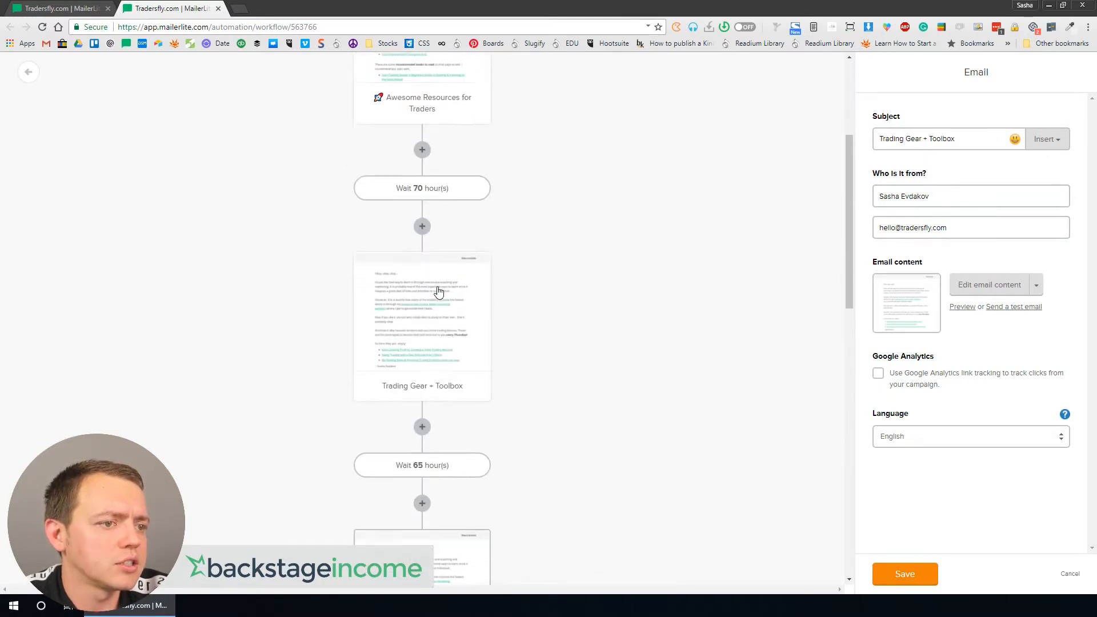
pyautogui.scroll(5, 416, 188)
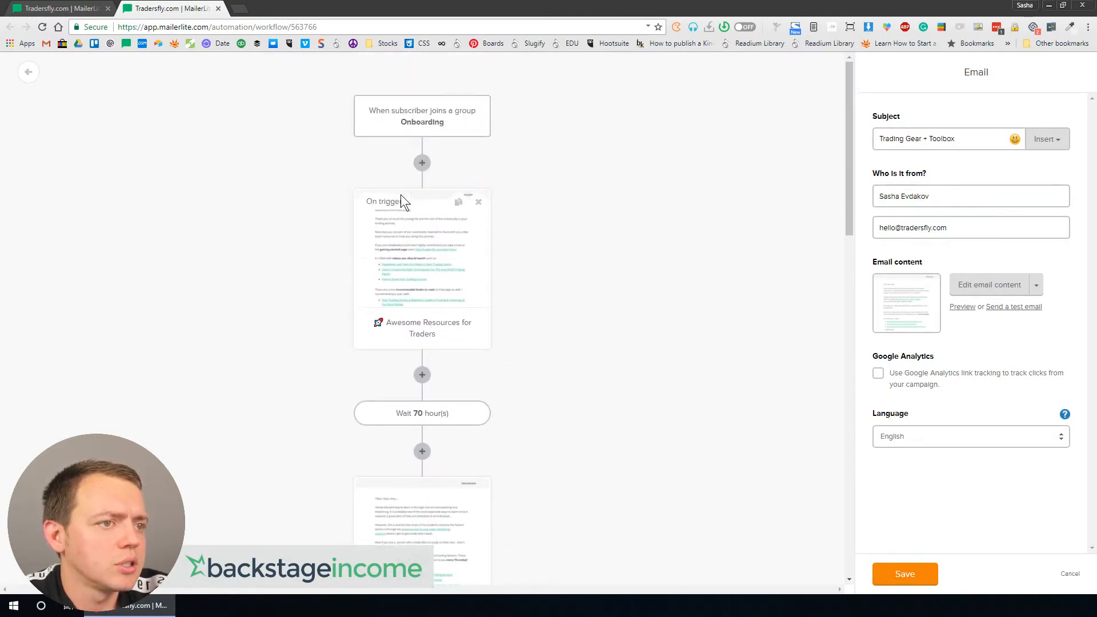
# Step: Add an action right after the trigger that updates the Onboarding custom field with the value START
pyautogui.click(420, 164)
pyautogui.click(540, 252)
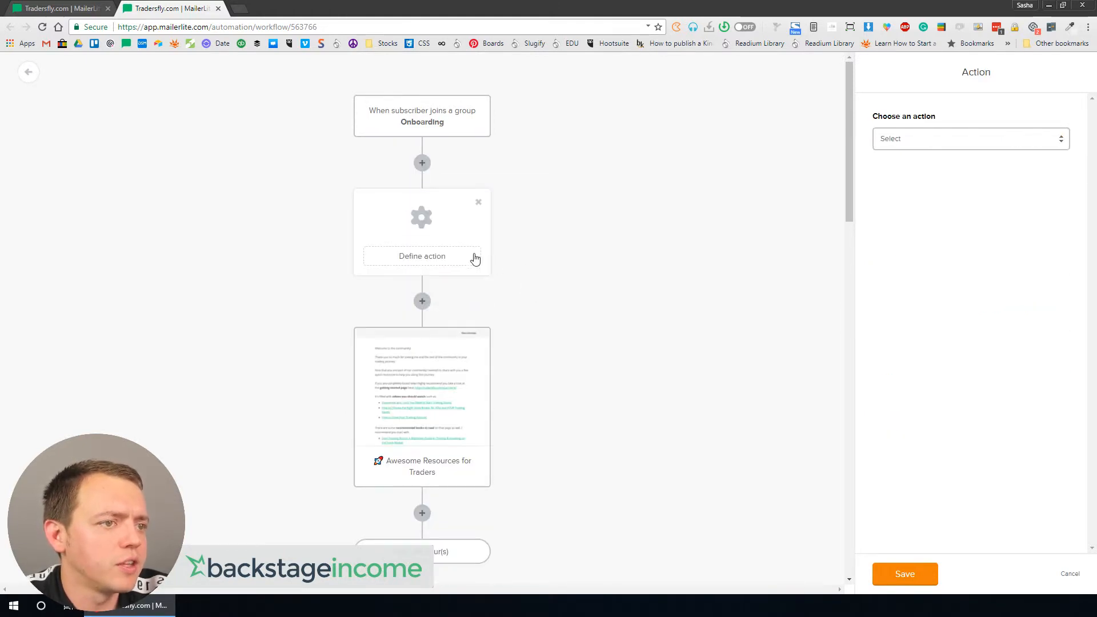
pyautogui.click(932, 140)
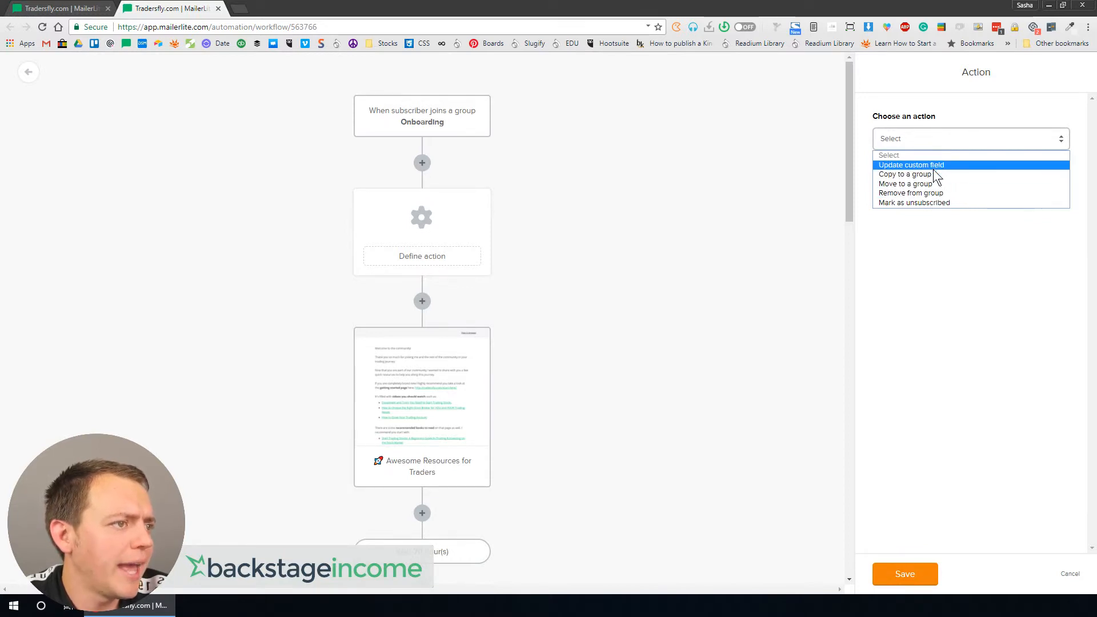
pyautogui.click(932, 164)
pyautogui.click(930, 173)
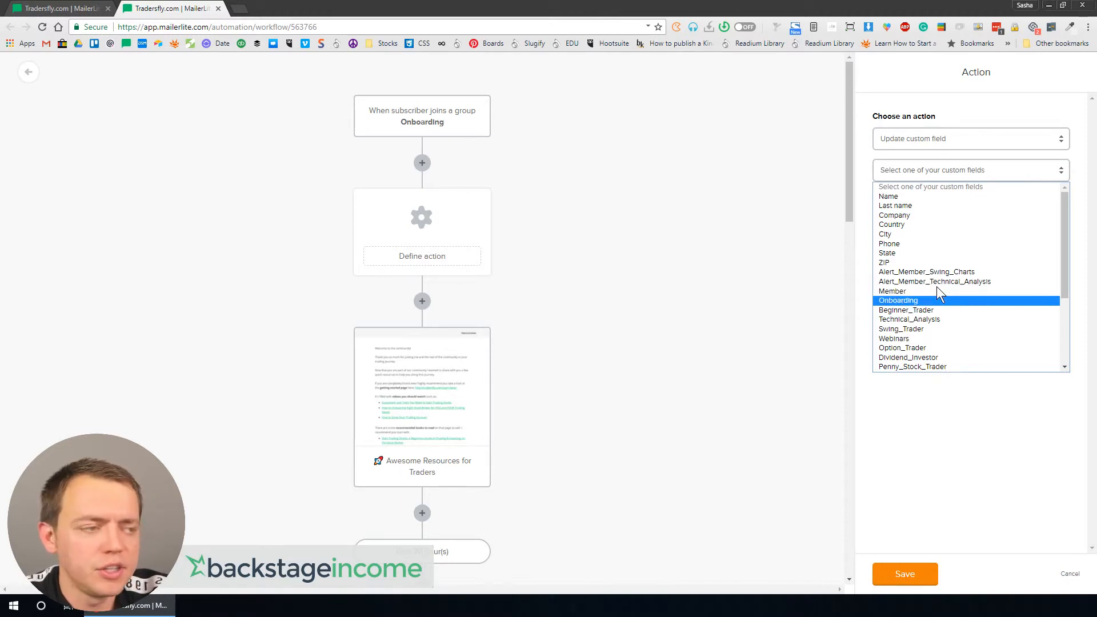
pyautogui.click(932, 300)
pyautogui.click(923, 206)
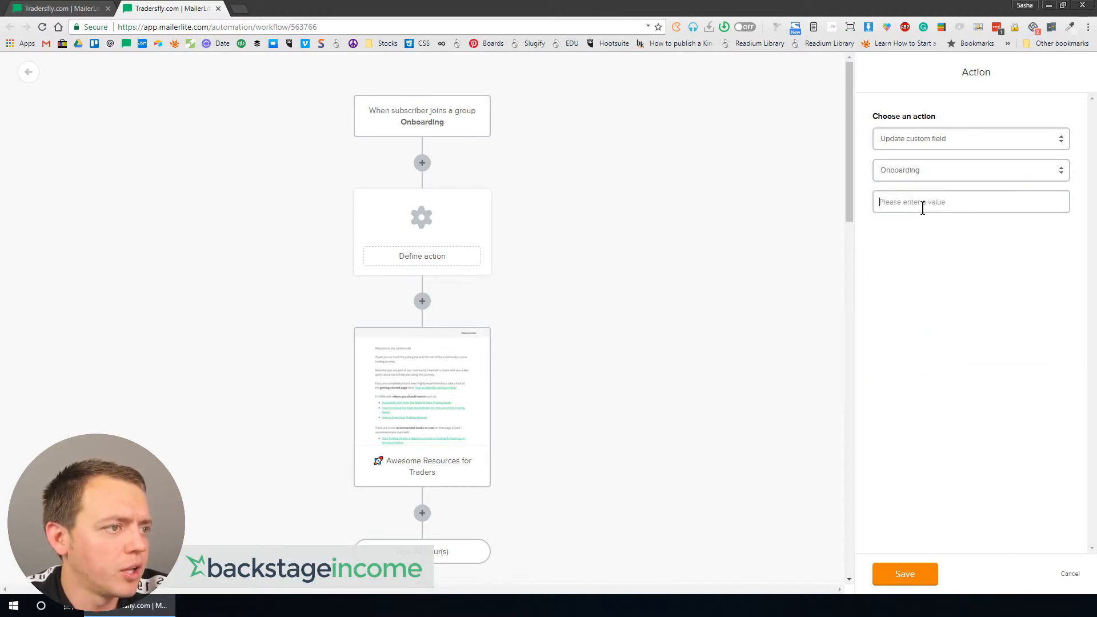
pyautogui.write('START')
pyautogui.click(907, 571)
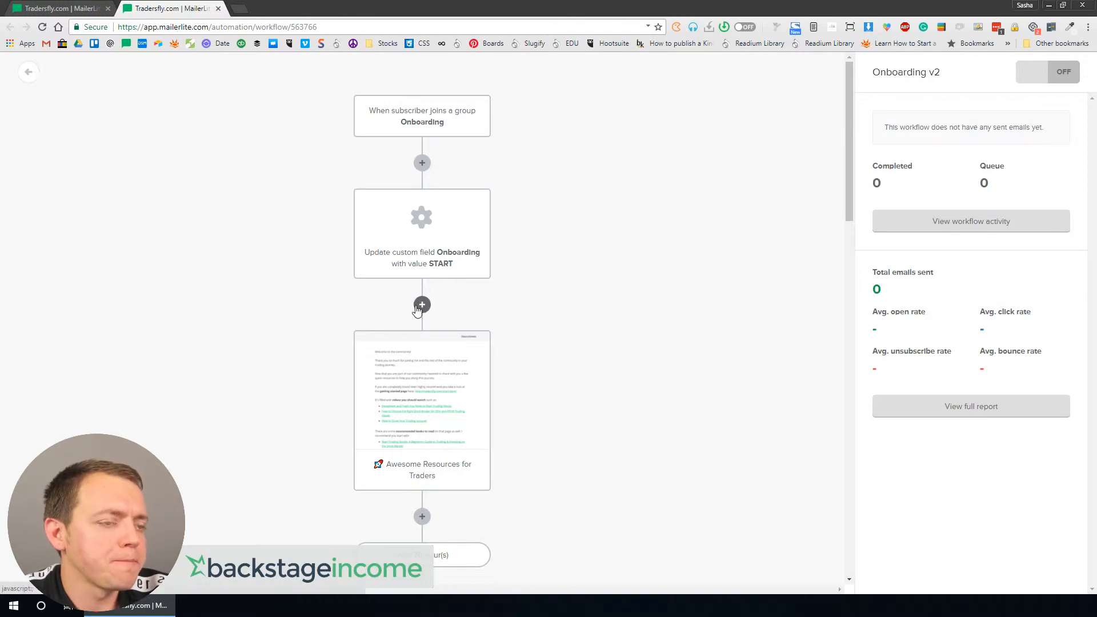
# Step: Set the final delay after What Kind of Trader Are You? to 5 days
pyautogui.scroll(-15, 417, 309)
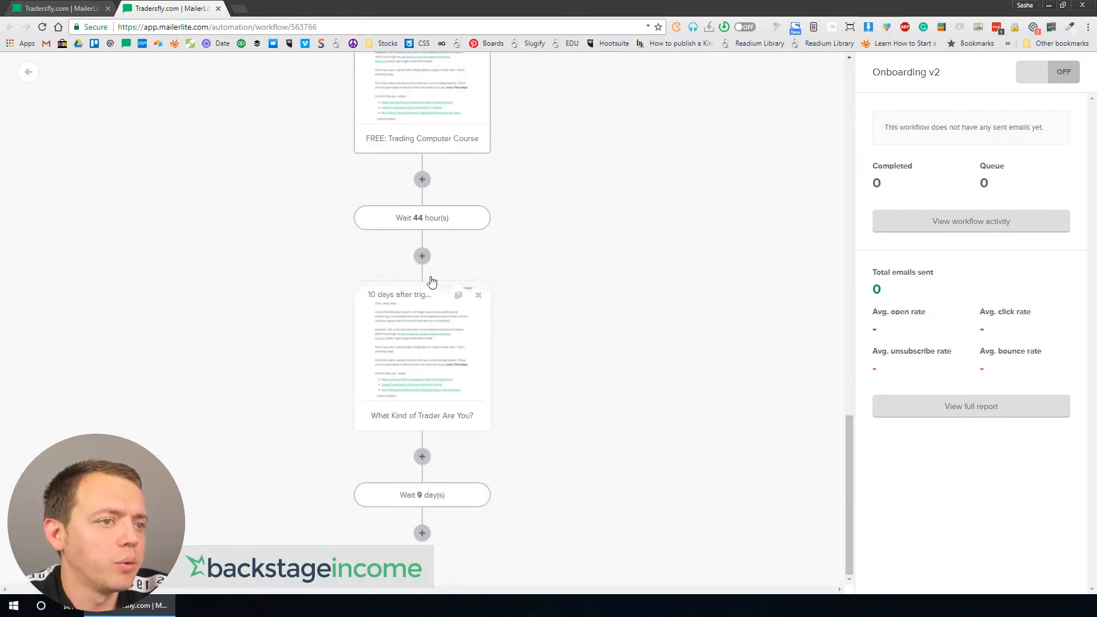
pyautogui.click(437, 496)
pyautogui.doubleClick(889, 139)
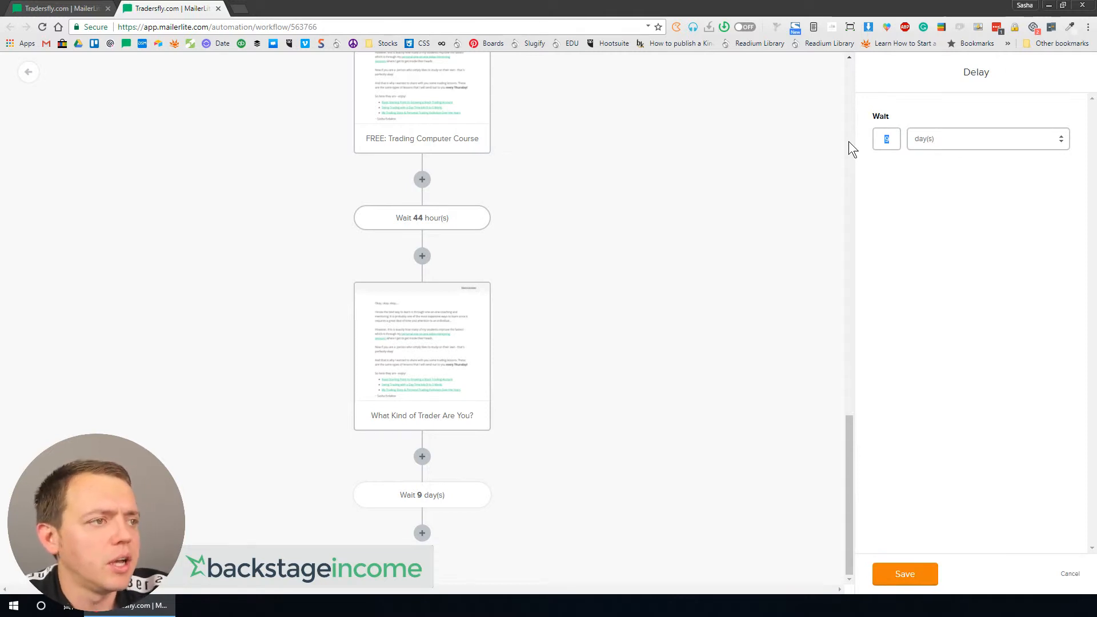
# Step: Change the final delay after What Kind of Trader Are You? to 7 days
pyautogui.click(922, 573)
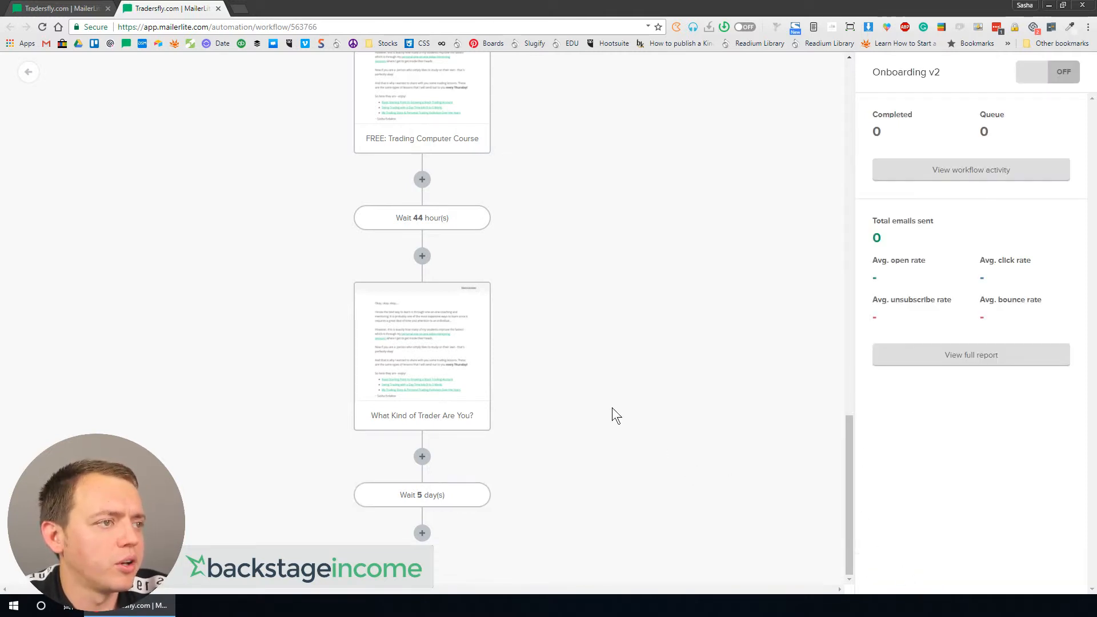
pyautogui.click(422, 498)
pyautogui.doubleClick(888, 141)
pyautogui.write('7')
pyautogui.click(907, 578)
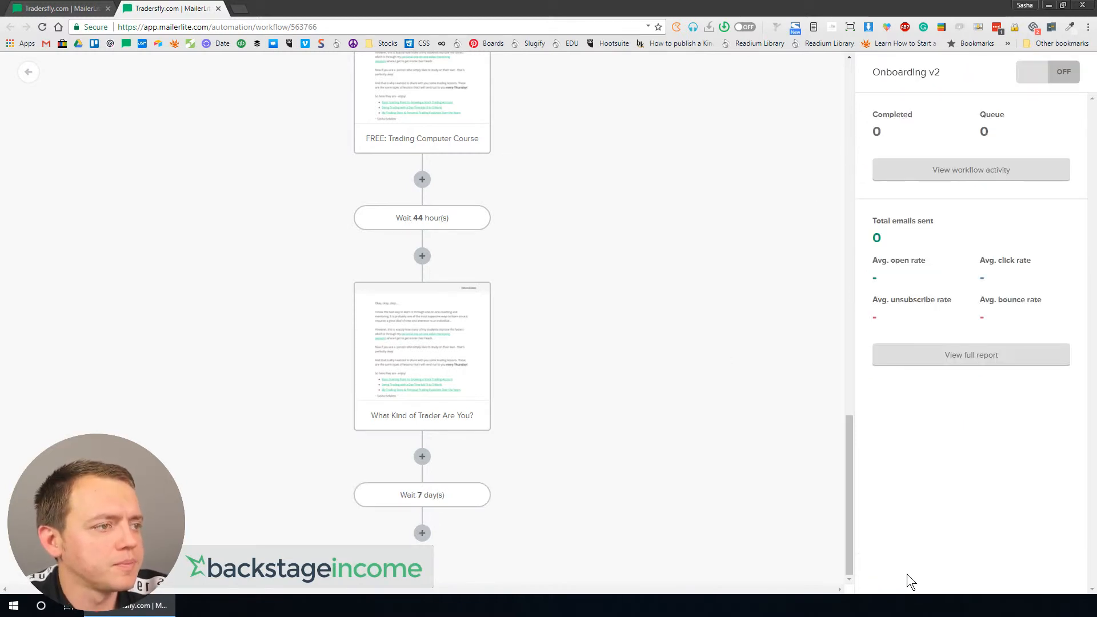
# Step: Set the final delay after What Kind of Trader Are You? to 3 days
pyautogui.click(434, 498)
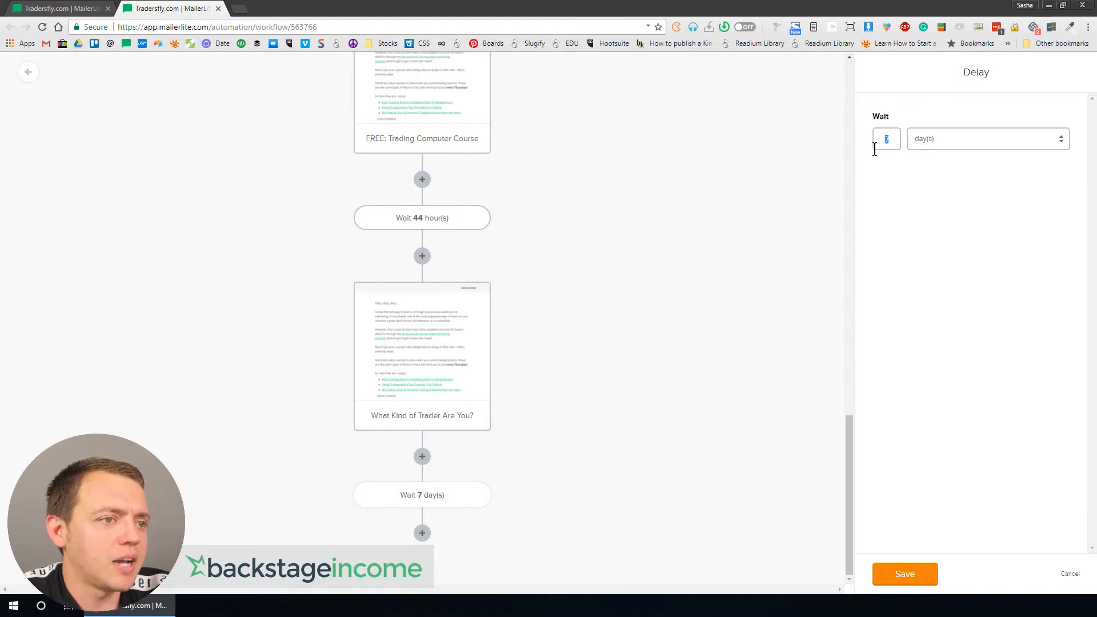
pyautogui.write('5')
pyautogui.press('BackSpace')
pyautogui.write('3')
pyautogui.click(907, 576)
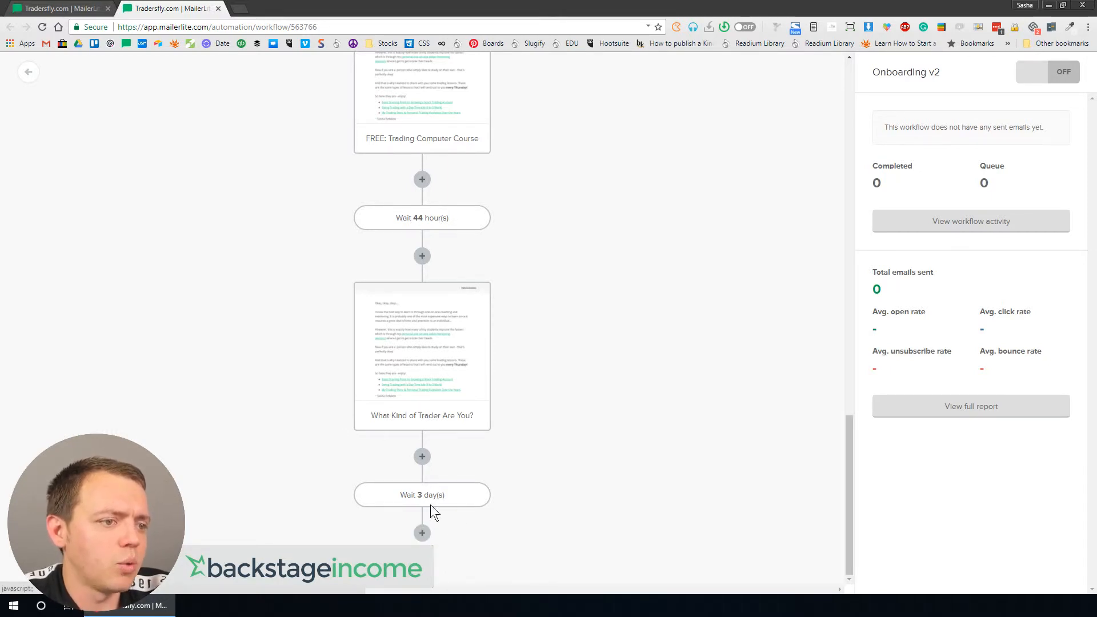
# Step: Add a condition step after the final delay, based on workflow activity
pyautogui.click(475, 491)
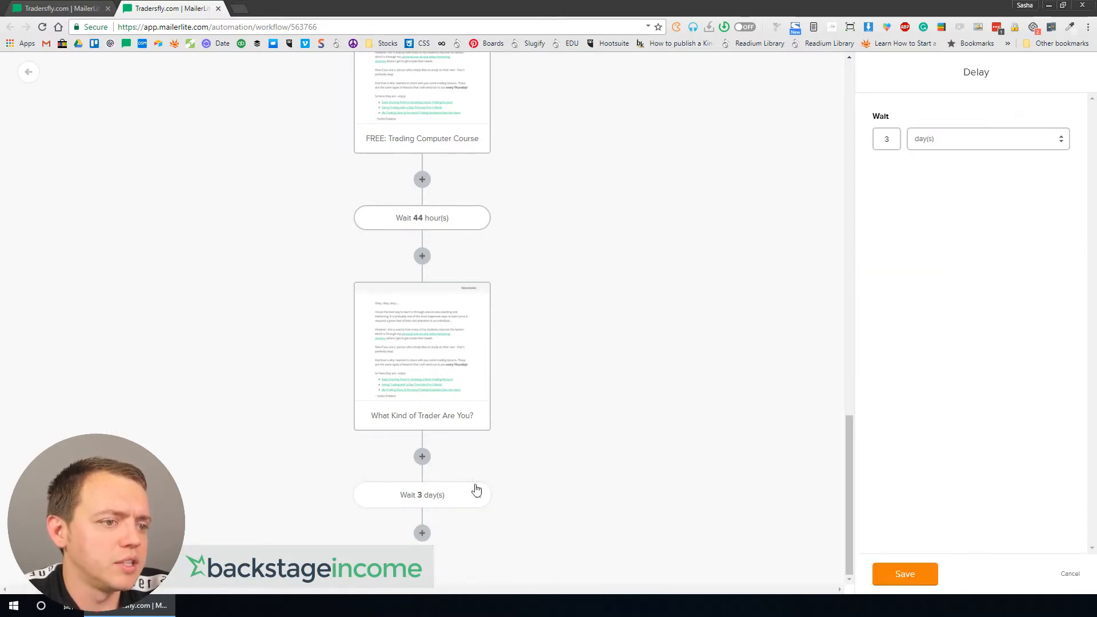
pyautogui.click(422, 533)
pyautogui.click(454, 474)
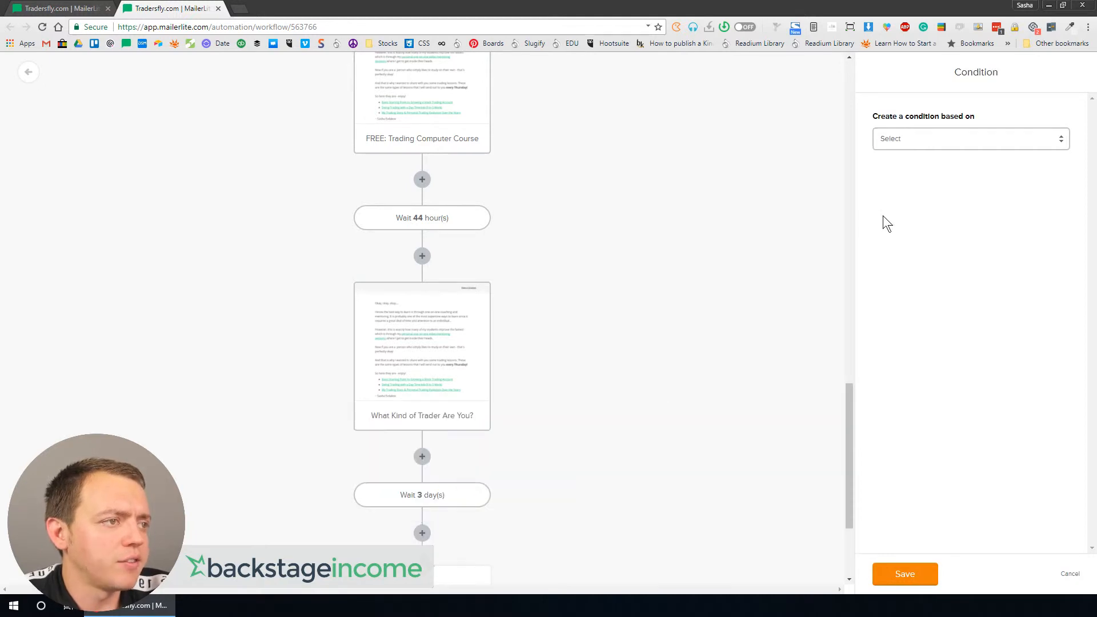
pyautogui.scroll(-3, 600, 318)
pyautogui.click(937, 143)
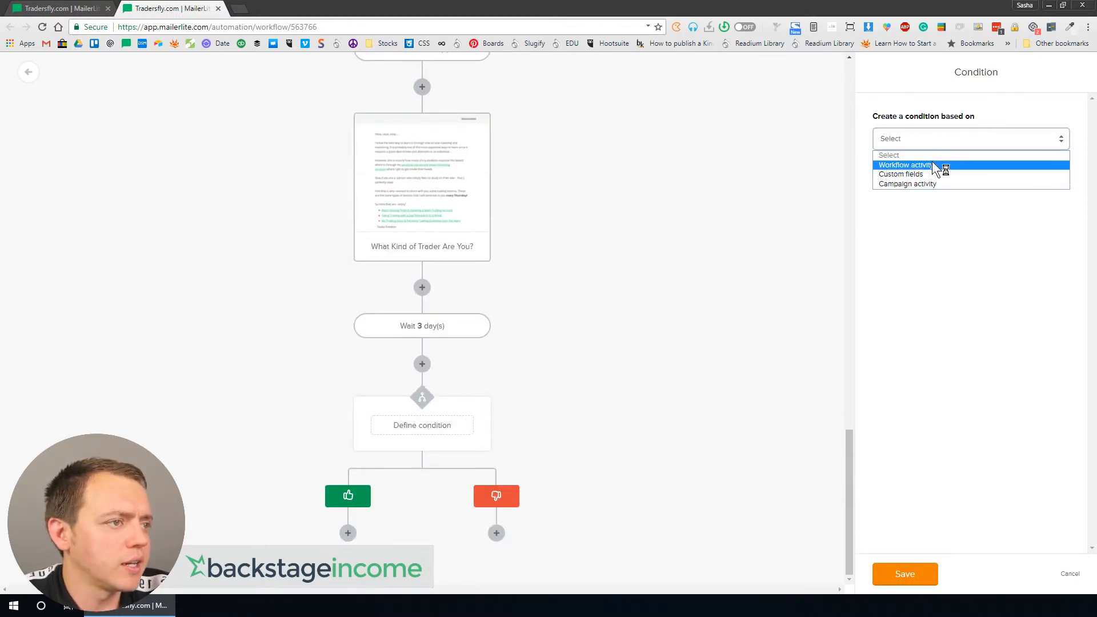
pyautogui.click(932, 164)
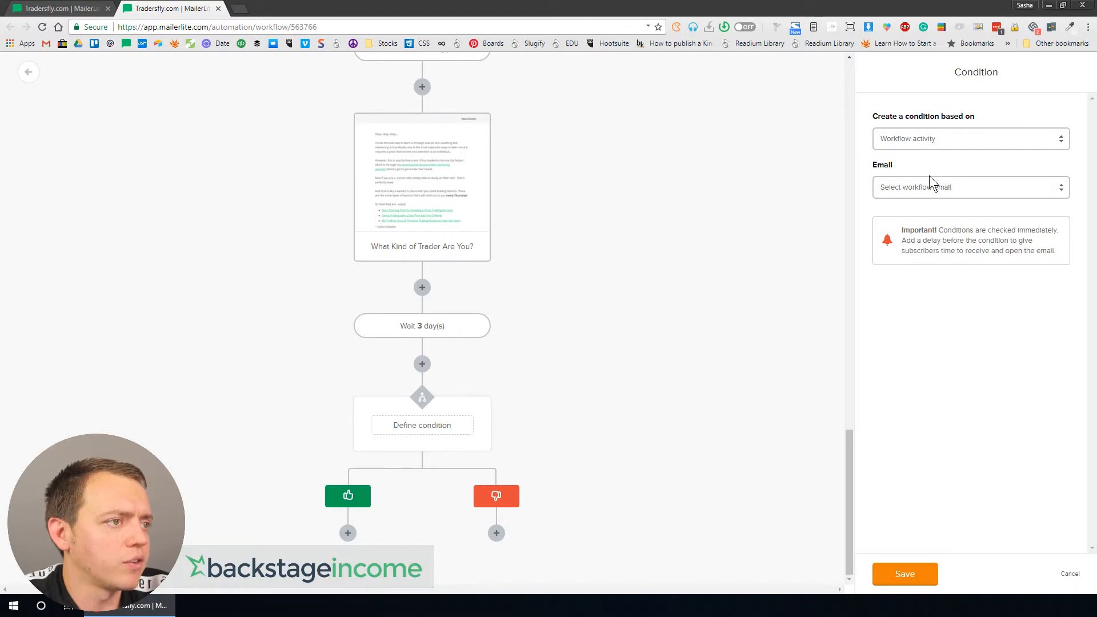
# Step: Set the condition to check whether the Awesome Resources for Traders email was opened
pyautogui.click(922, 188)
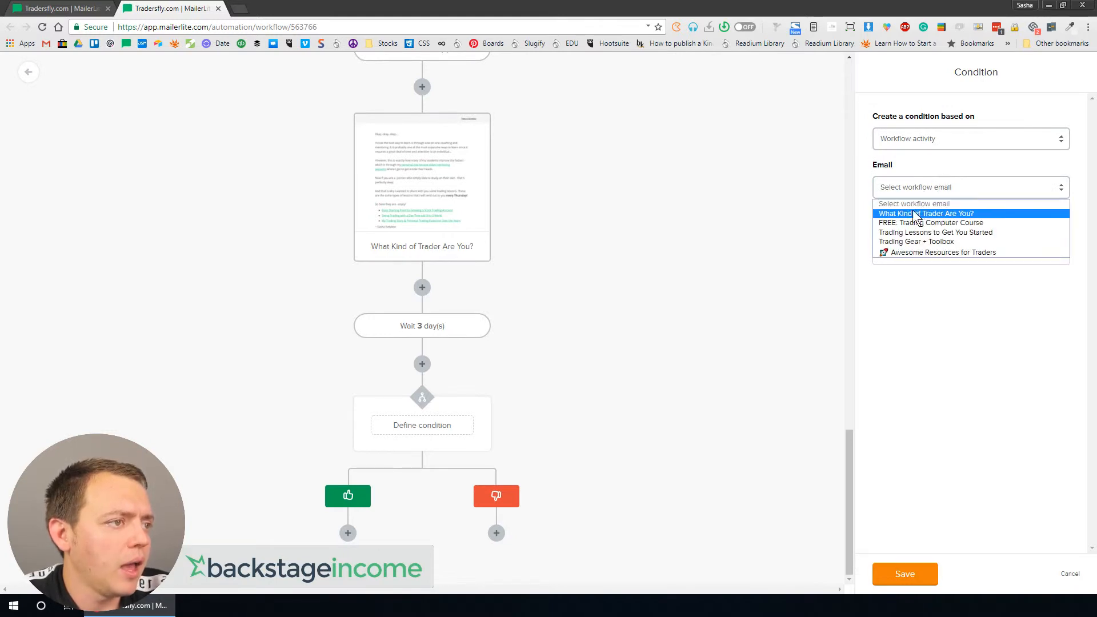
pyautogui.scroll(15, 591, 245)
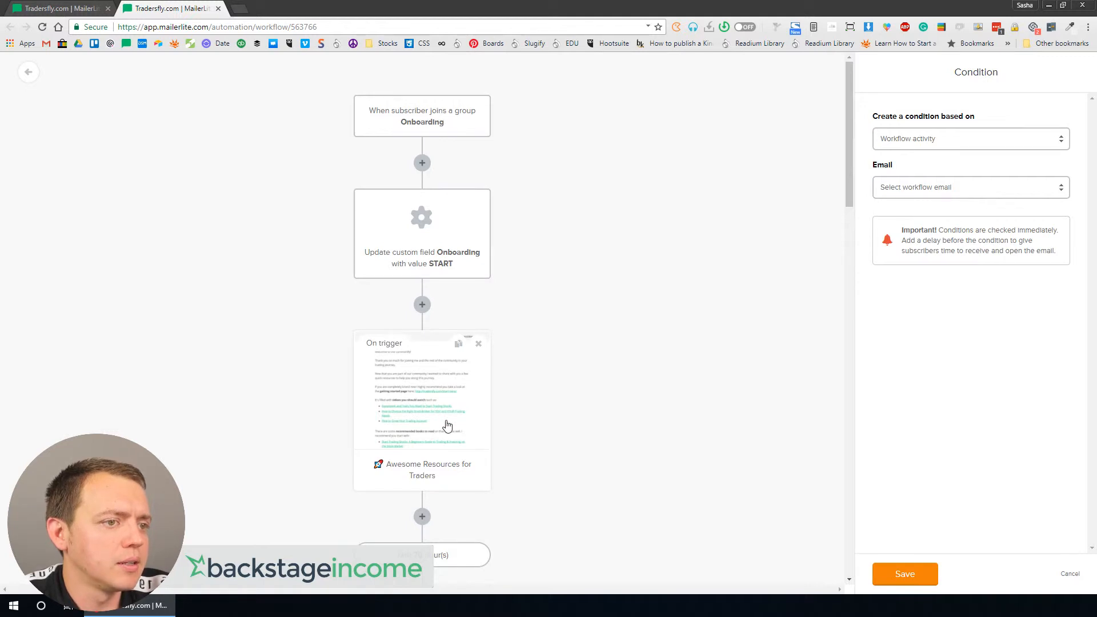
pyautogui.scroll(-15, 674, 444)
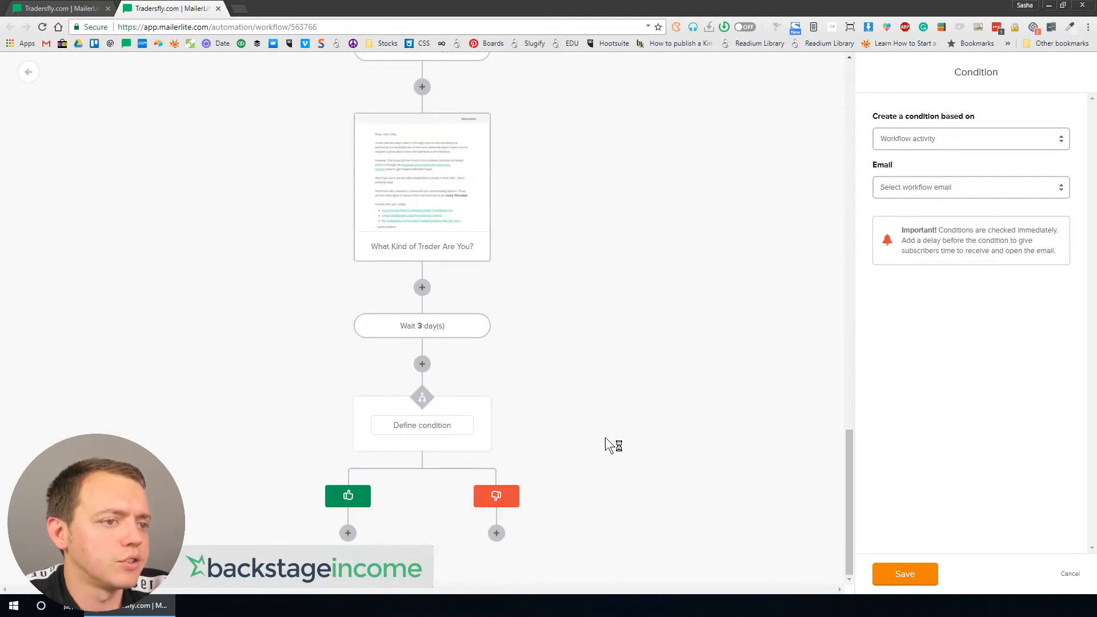
pyautogui.click(958, 190)
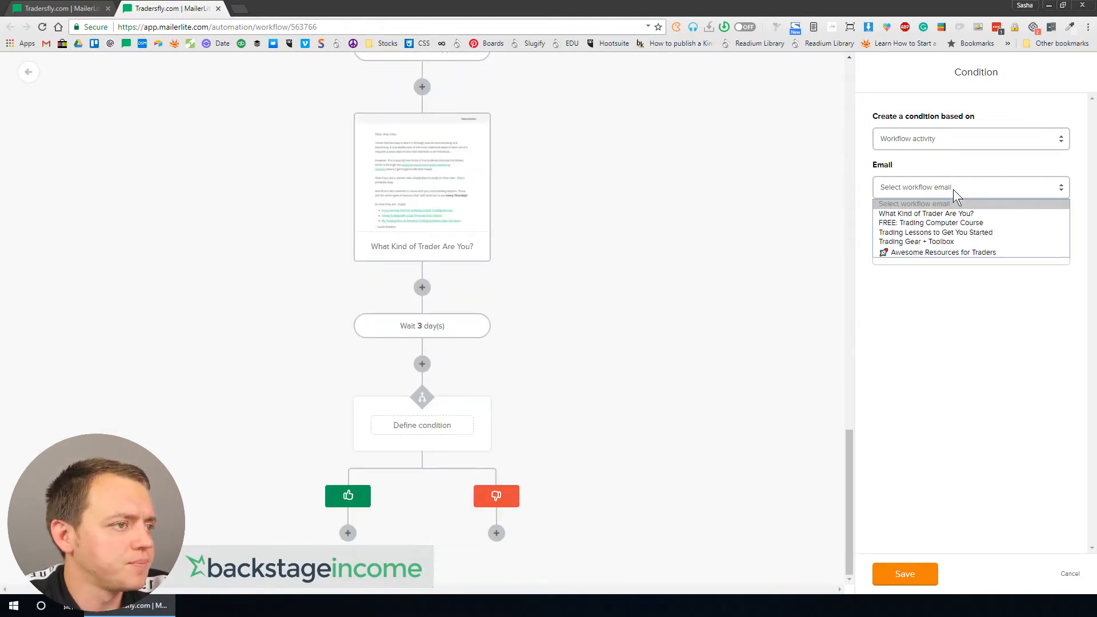
pyautogui.click(927, 251)
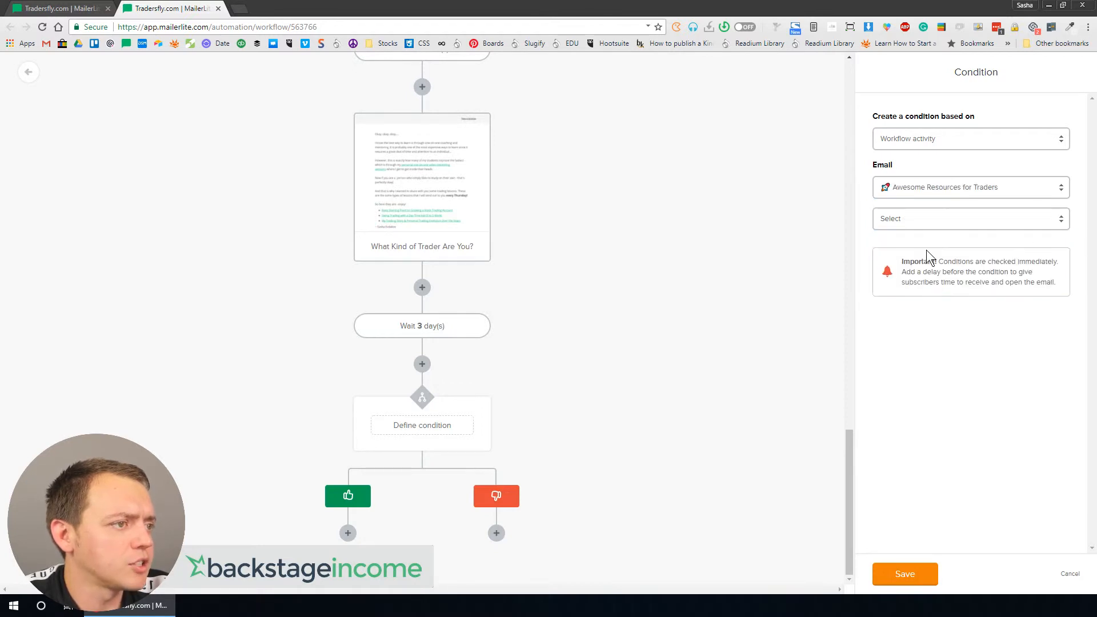
pyautogui.click(929, 220)
pyautogui.click(913, 244)
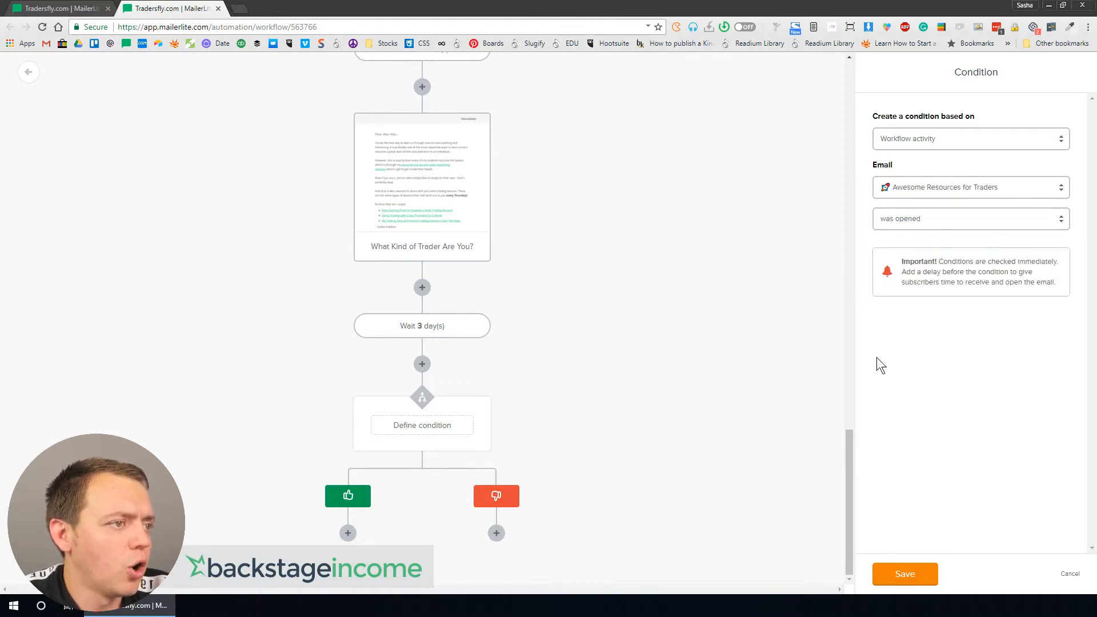
pyautogui.click(902, 576)
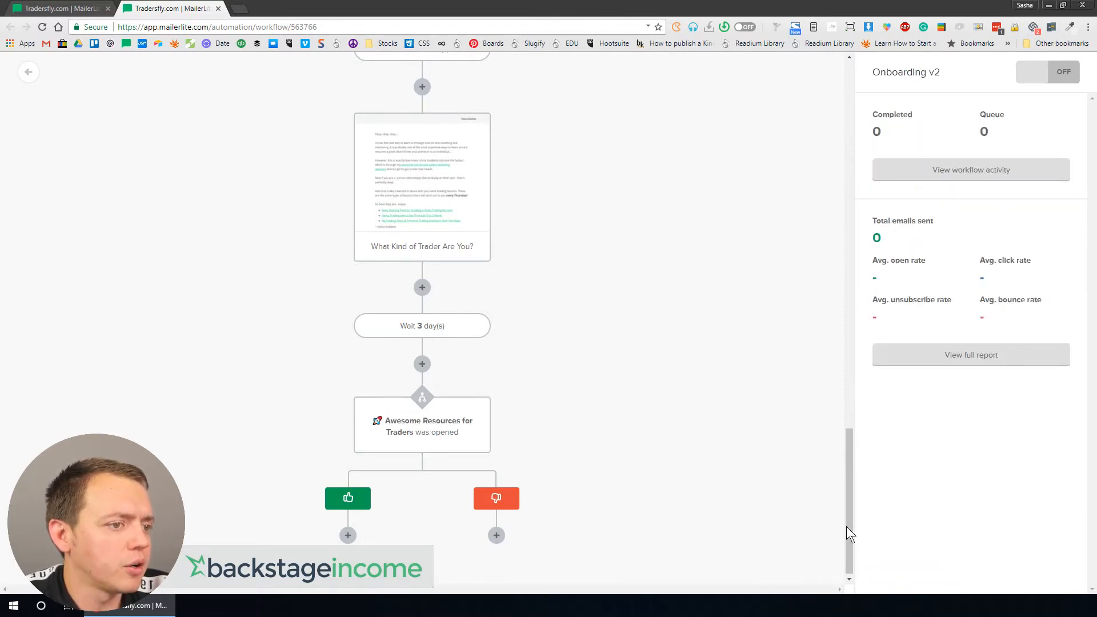
# Step: On the opened branch, add an action that updates the Onboarding custom field with the value DONE
pyautogui.click(347, 533)
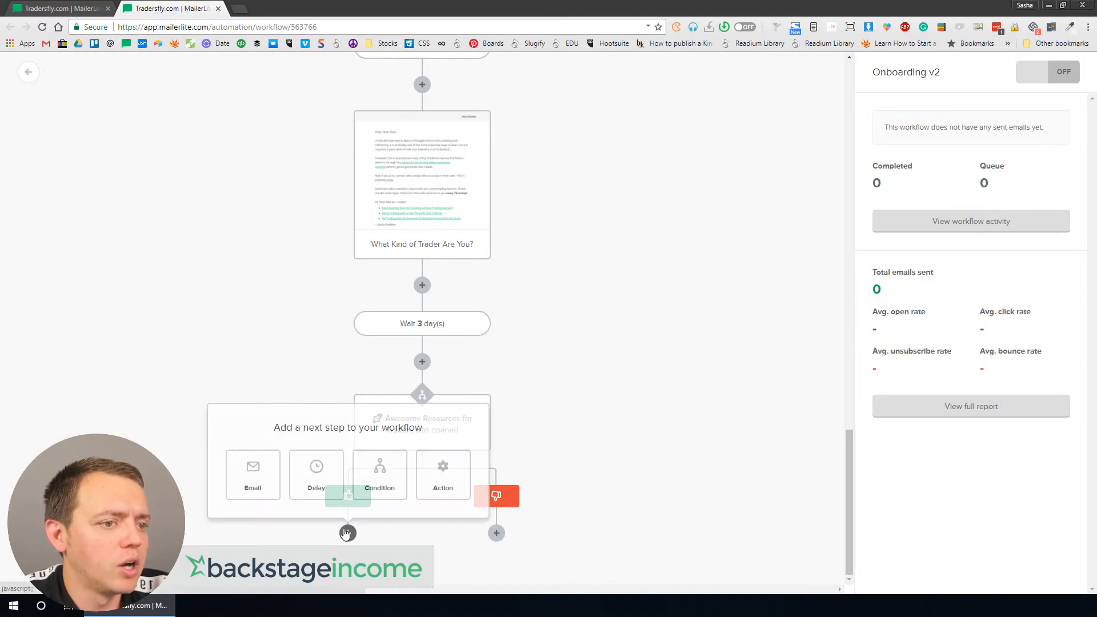
pyautogui.click(443, 480)
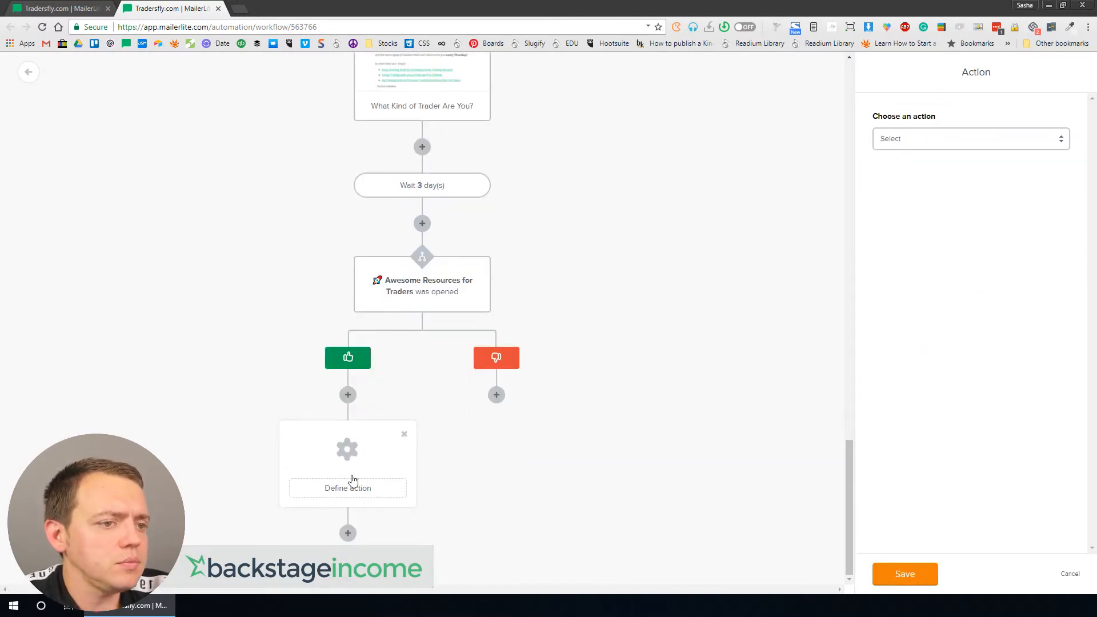
pyautogui.click(920, 141)
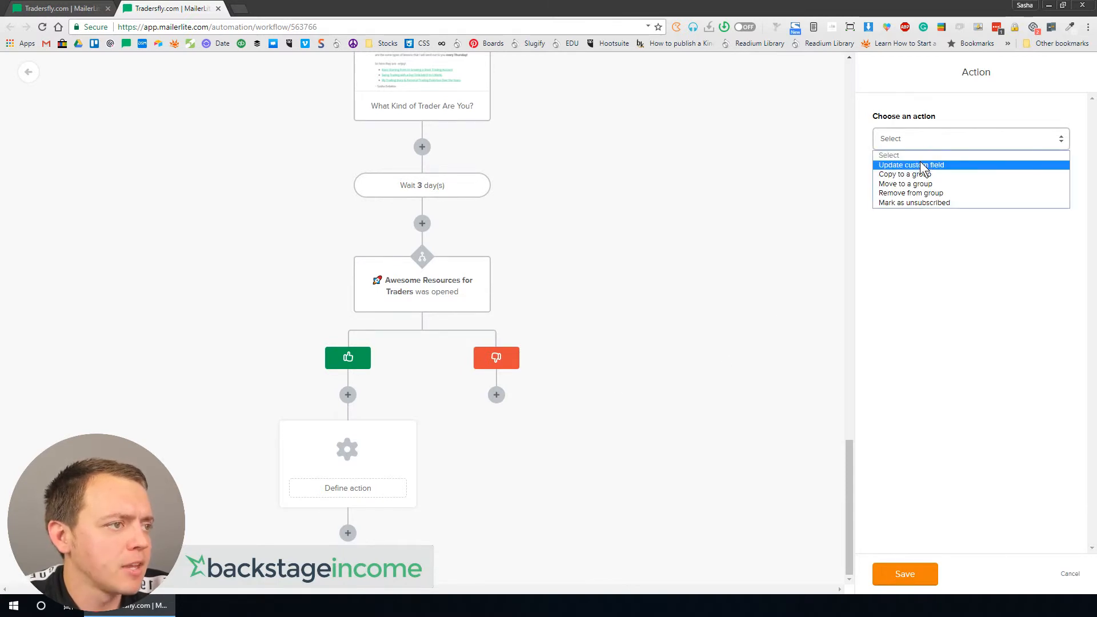
pyautogui.click(919, 161)
pyautogui.click(921, 170)
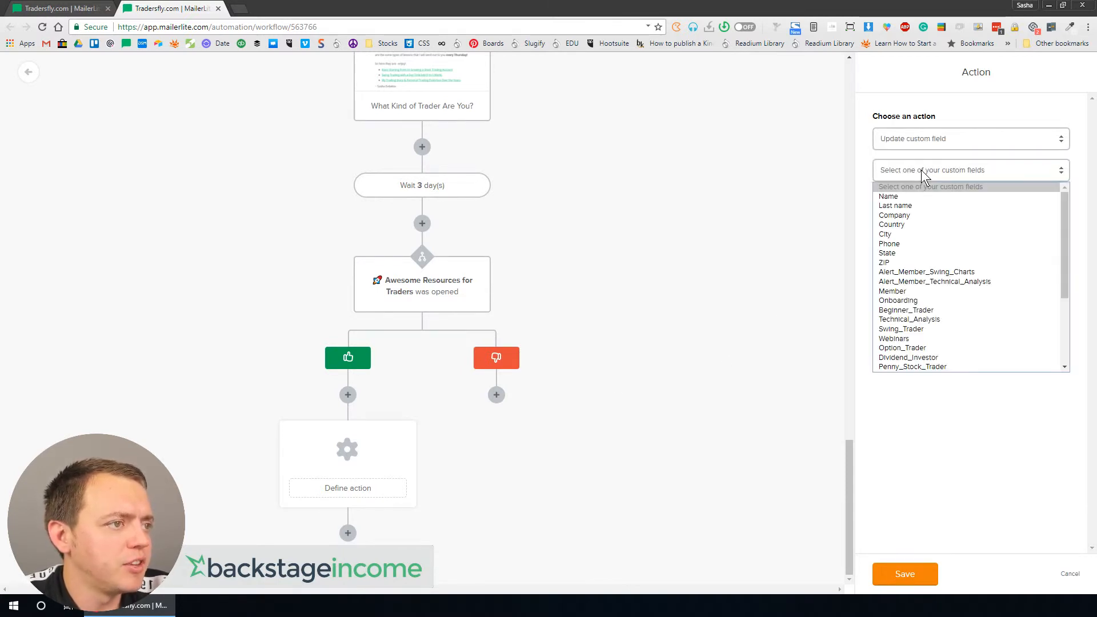
pyautogui.click(923, 302)
pyautogui.click(931, 202)
pyautogui.write('DONE')
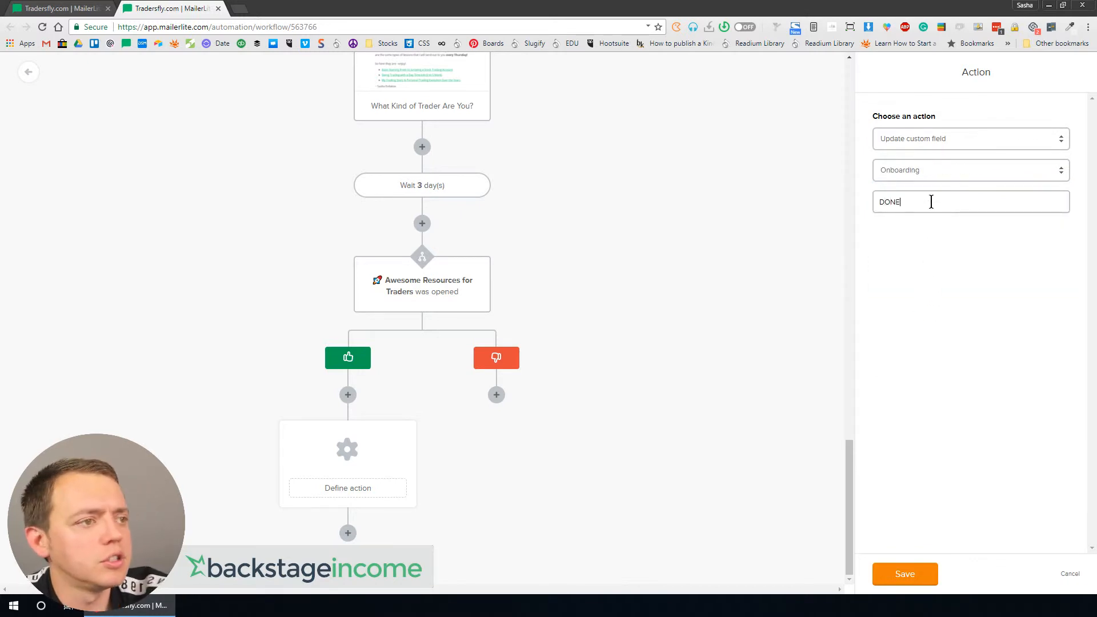
pyautogui.click(913, 580)
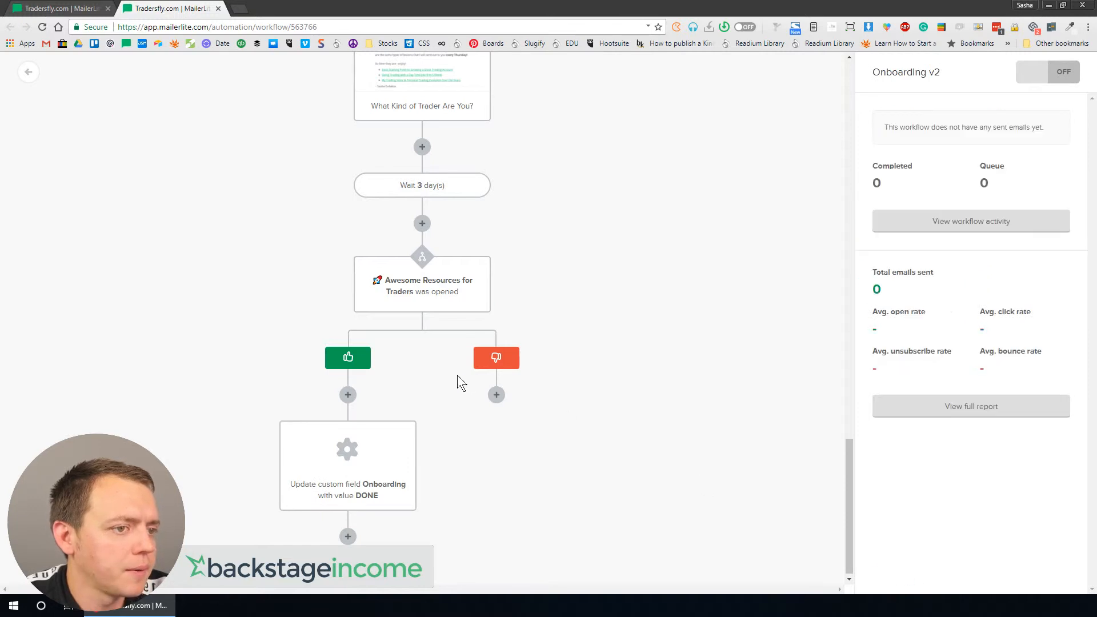
# Step: Review the workflow from the trigger down to the new branch actions
pyautogui.scroll(15, 503, 246)
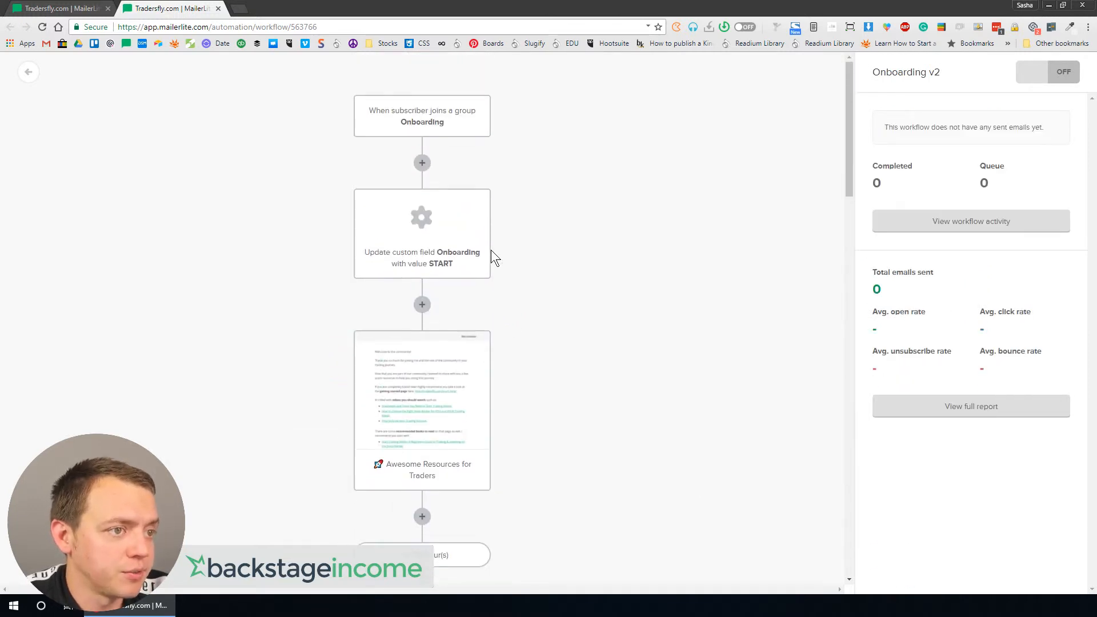
pyautogui.scroll(-15, 539, 311)
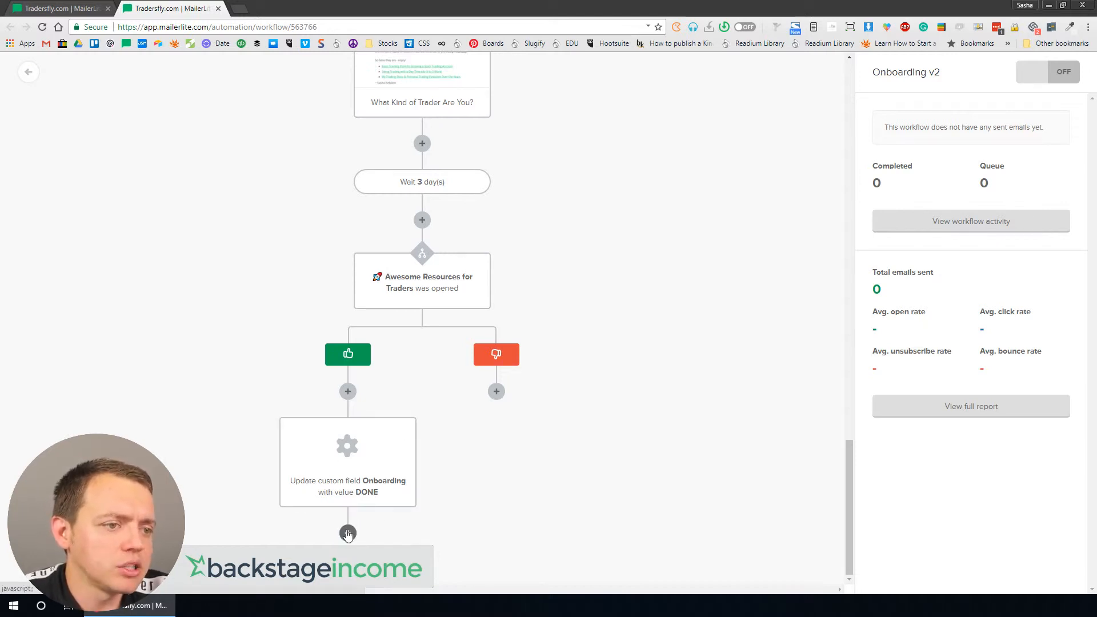
pyautogui.scroll(10, 394, 343)
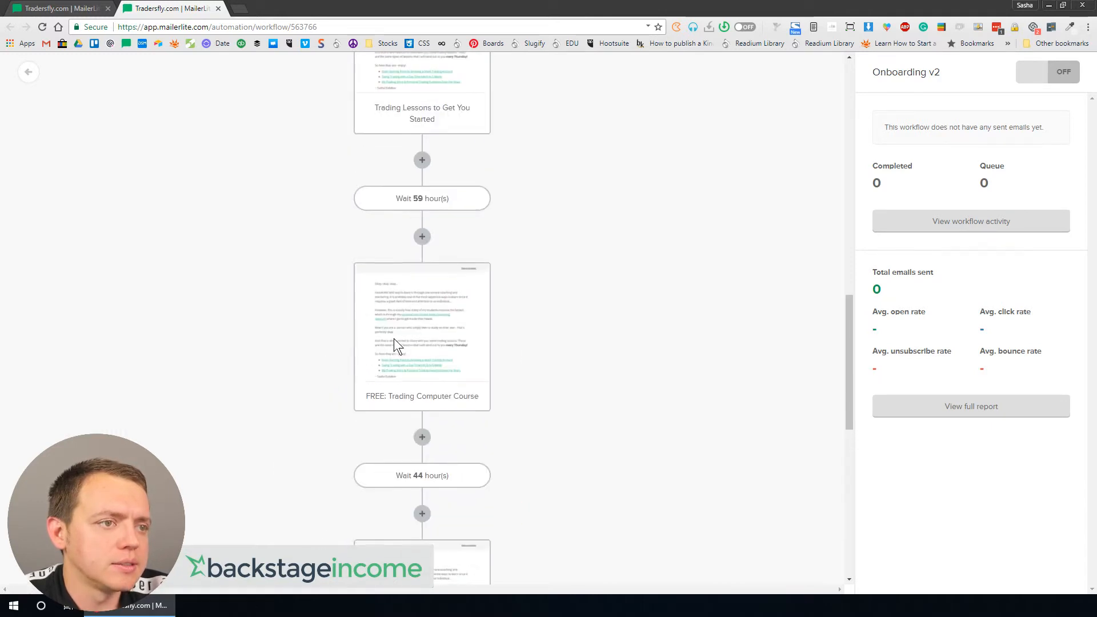
pyautogui.scroll(8, 395, 342)
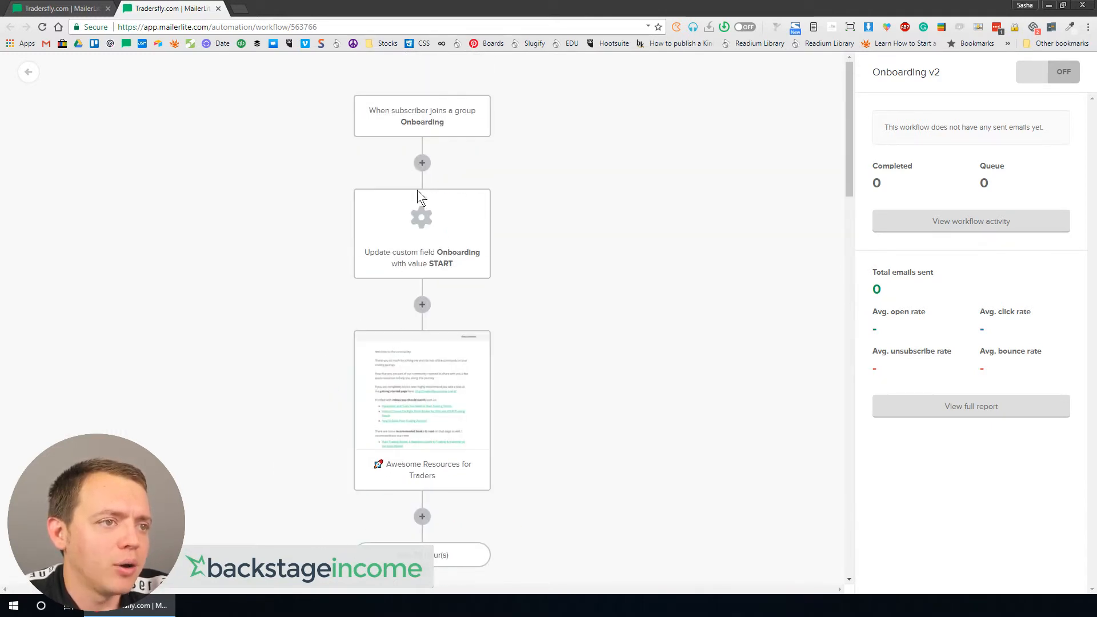
pyautogui.scroll(-15, 374, 246)
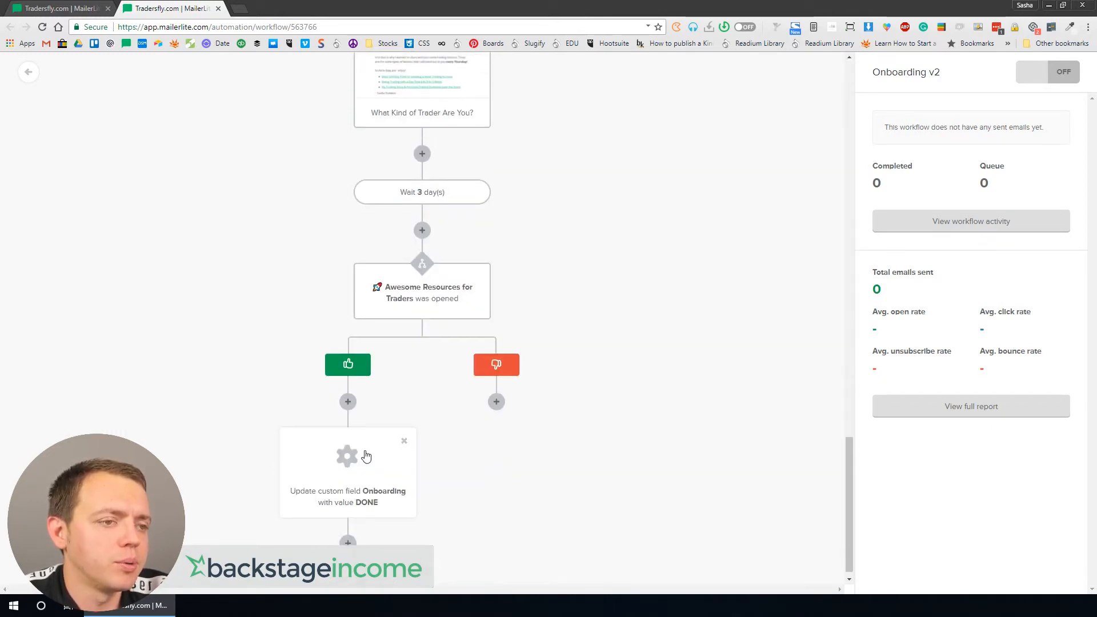
# Step: Add an action after the DONE update that removes the subscriber from the Onboarding group
pyautogui.click(347, 533)
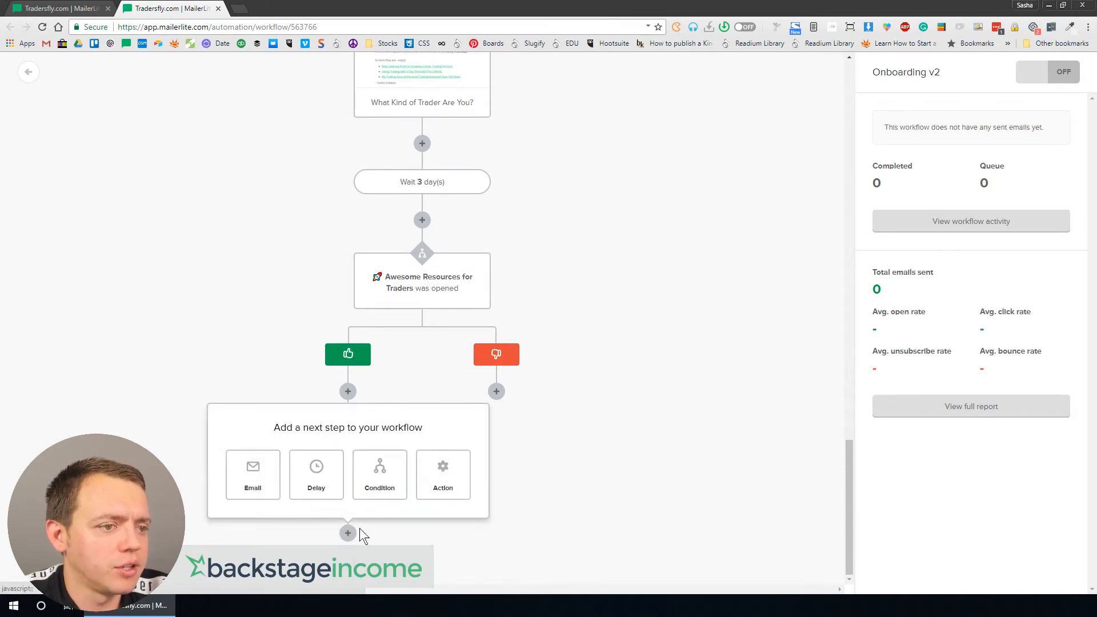
pyautogui.click(450, 478)
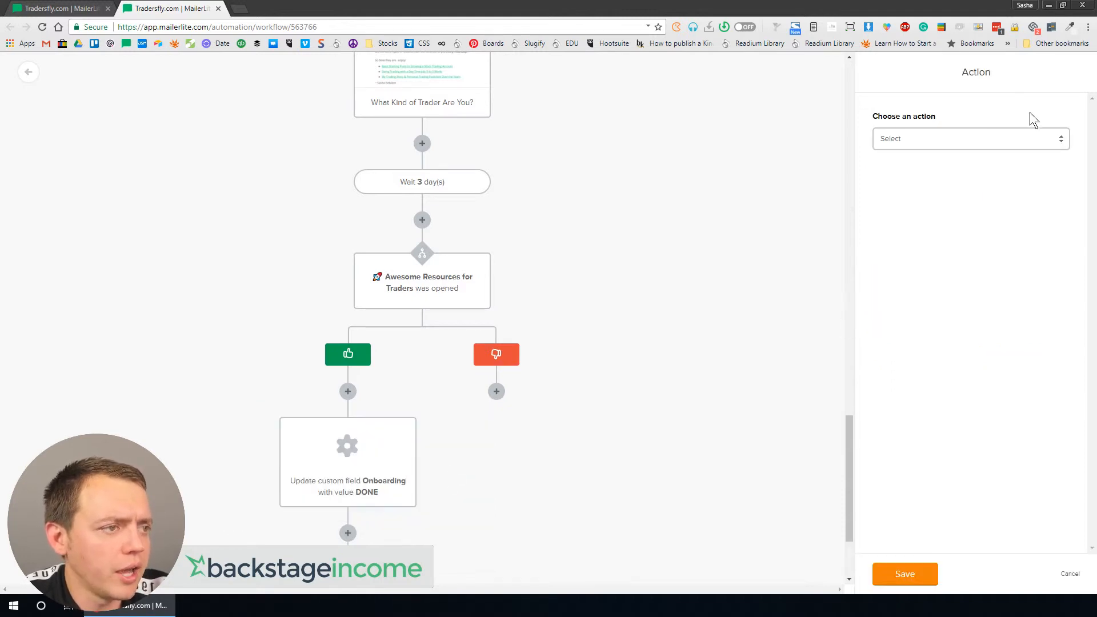
pyautogui.click(932, 144)
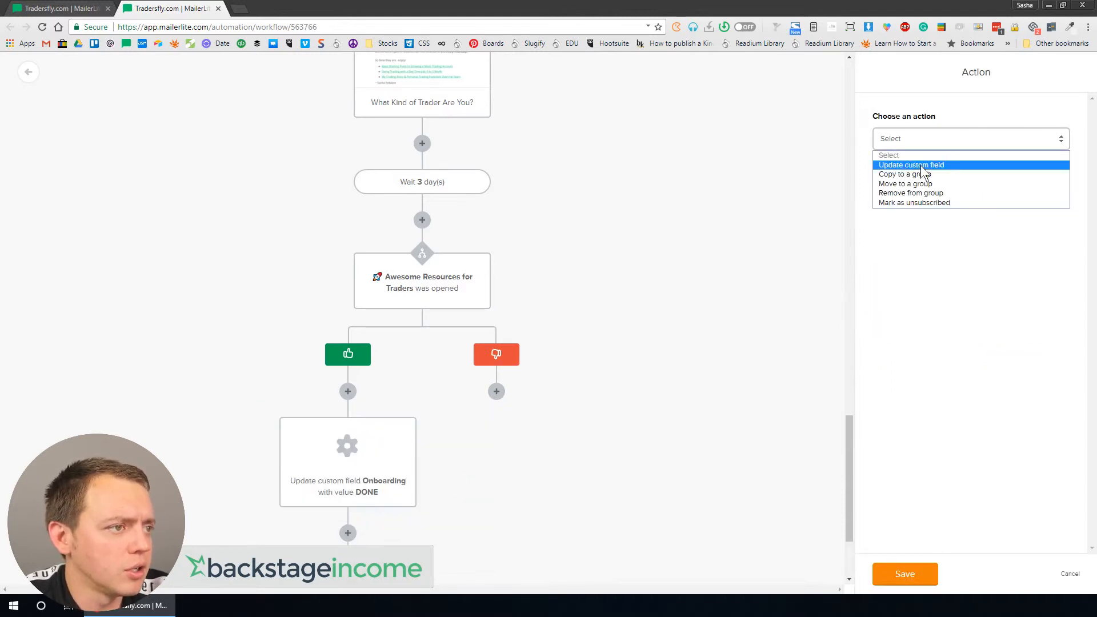
pyautogui.click(927, 195)
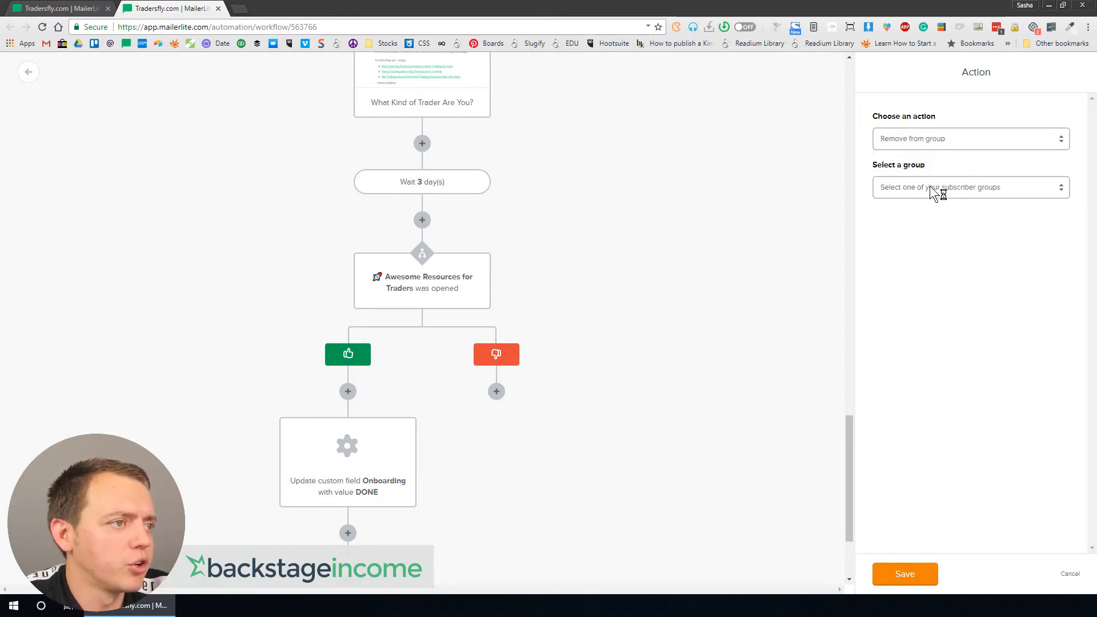
pyautogui.click(934, 189)
pyautogui.click(921, 222)
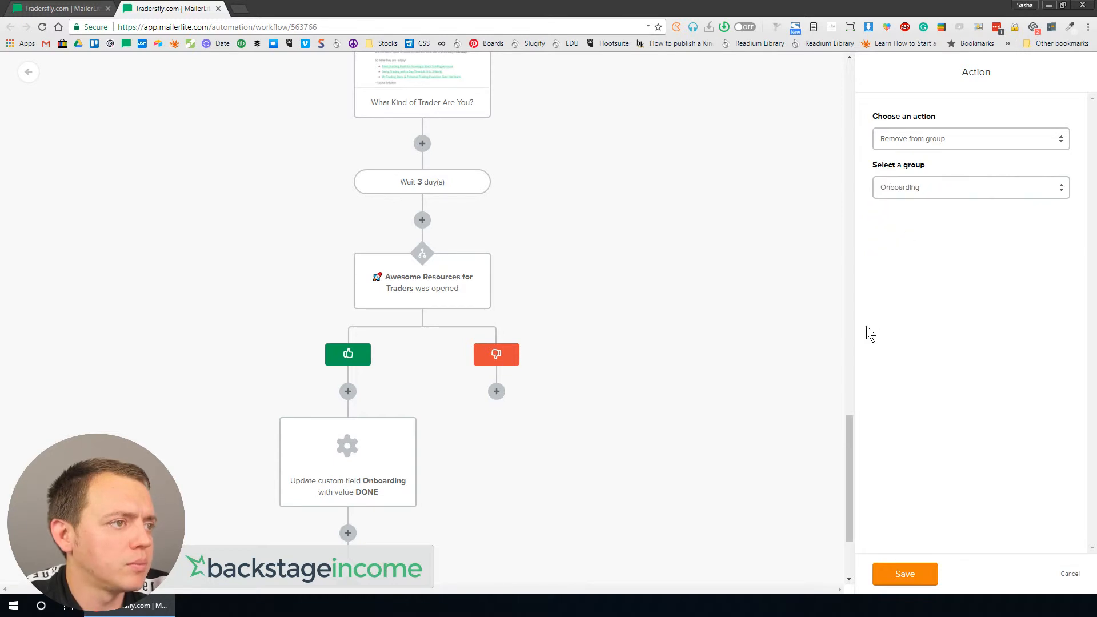
pyautogui.scroll(-3, 622, 493)
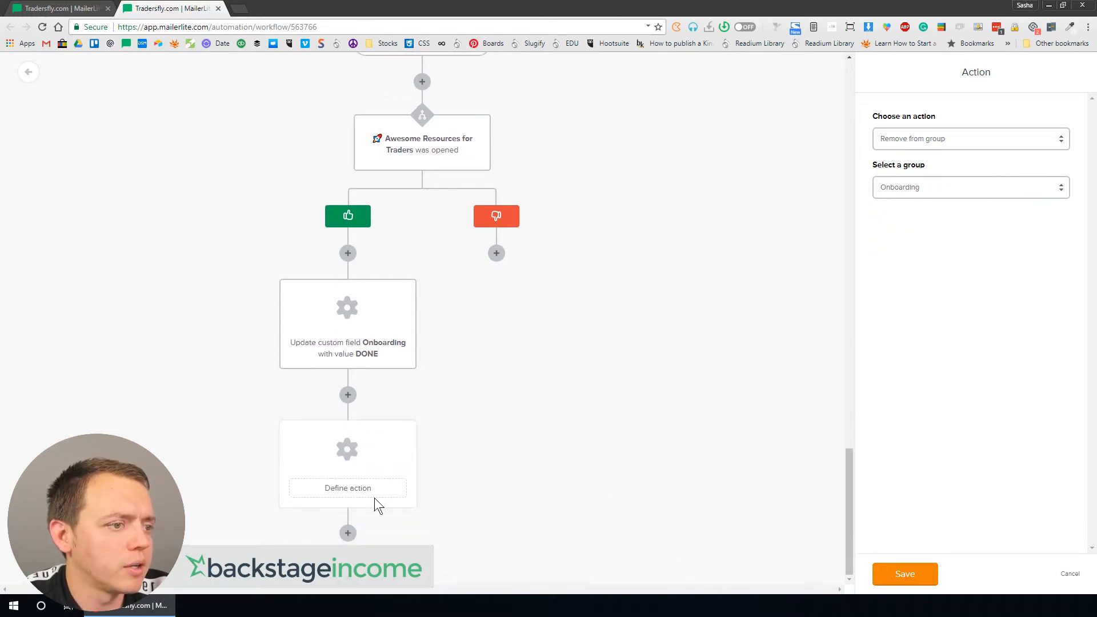
pyautogui.click(882, 571)
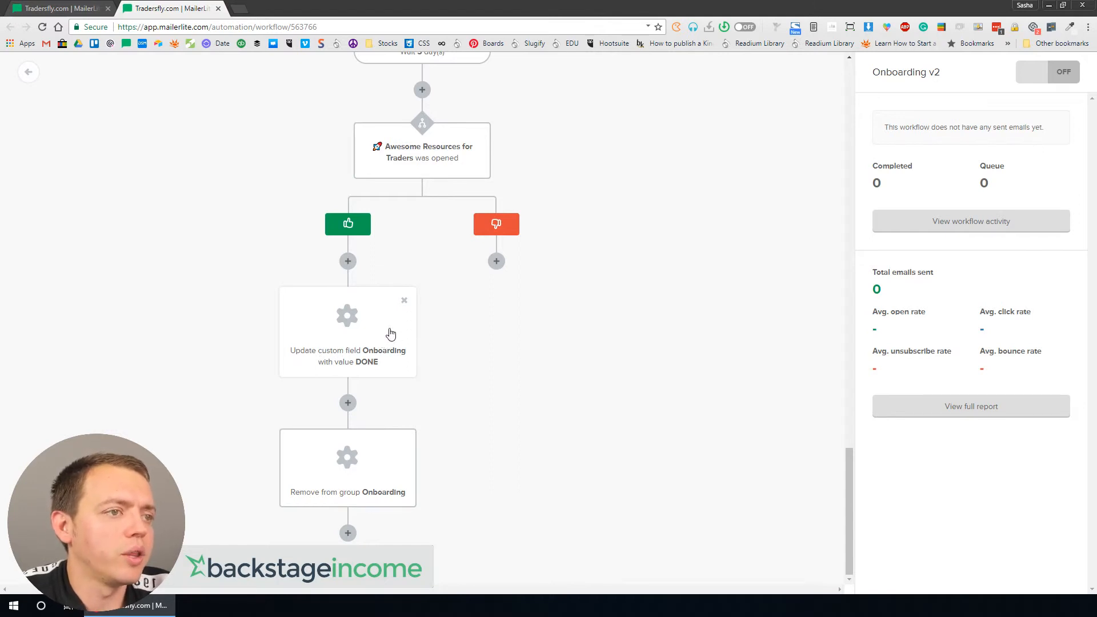
# Step: On the not-opened branch, add a condition checking whether the Trading Gear + Toolbox email was opened
pyautogui.click(496, 262)
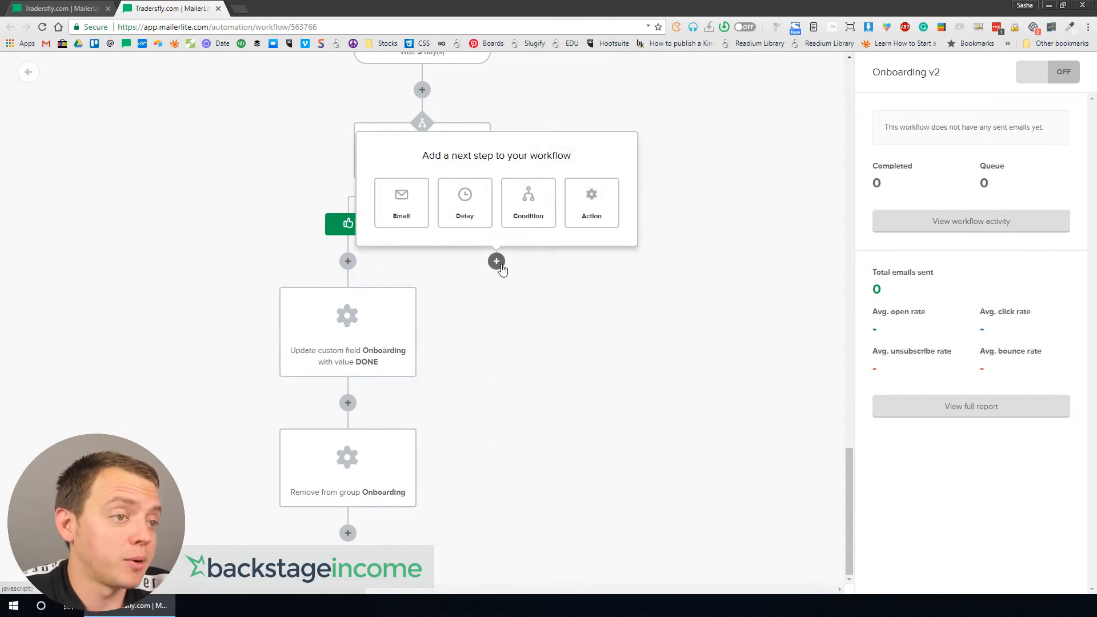
pyautogui.click(508, 329)
pyautogui.click(497, 262)
pyautogui.click(521, 214)
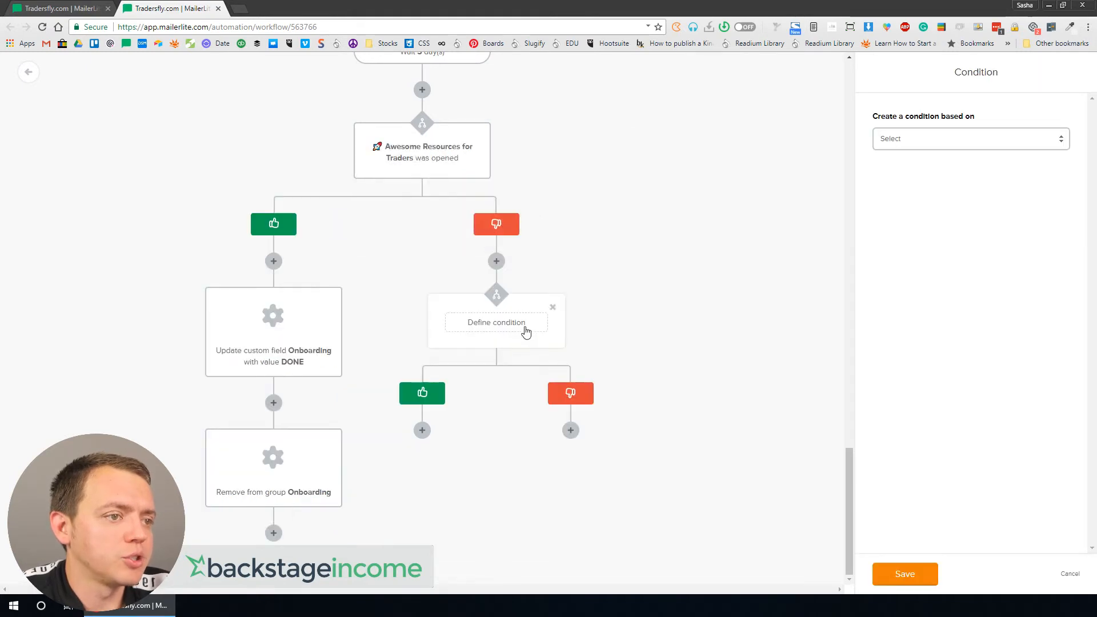
pyautogui.click(909, 139)
pyautogui.click(913, 164)
pyautogui.click(901, 193)
pyautogui.click(902, 241)
pyautogui.click(901, 221)
pyautogui.click(898, 246)
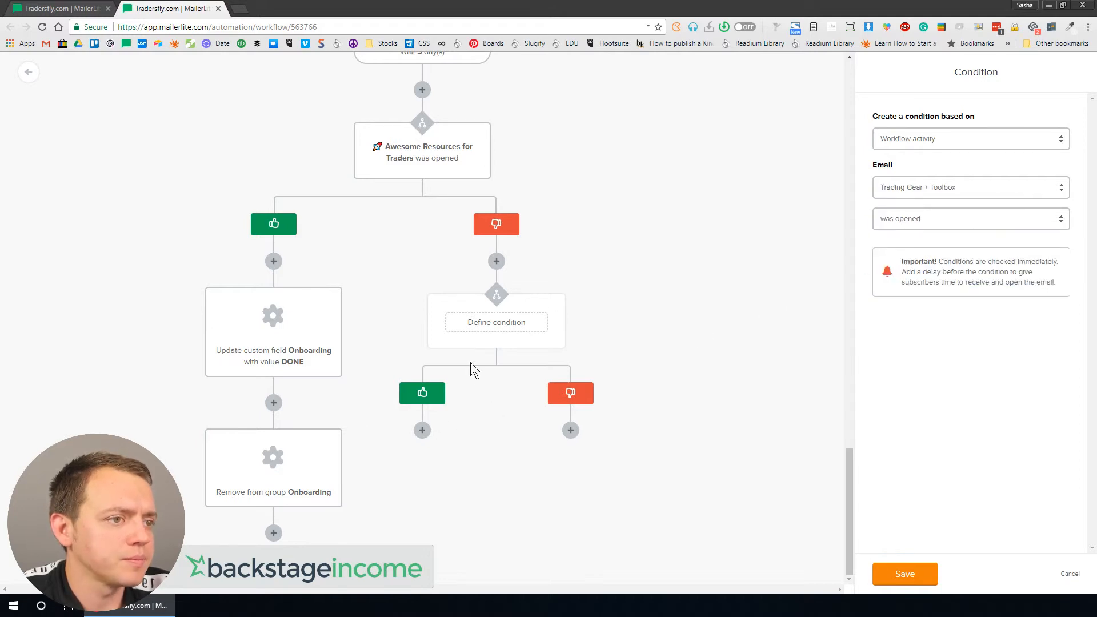
# Step: On that condition's opened branch, add an action that updates the Onboarding custom field with the value DONE
pyautogui.click(270, 318)
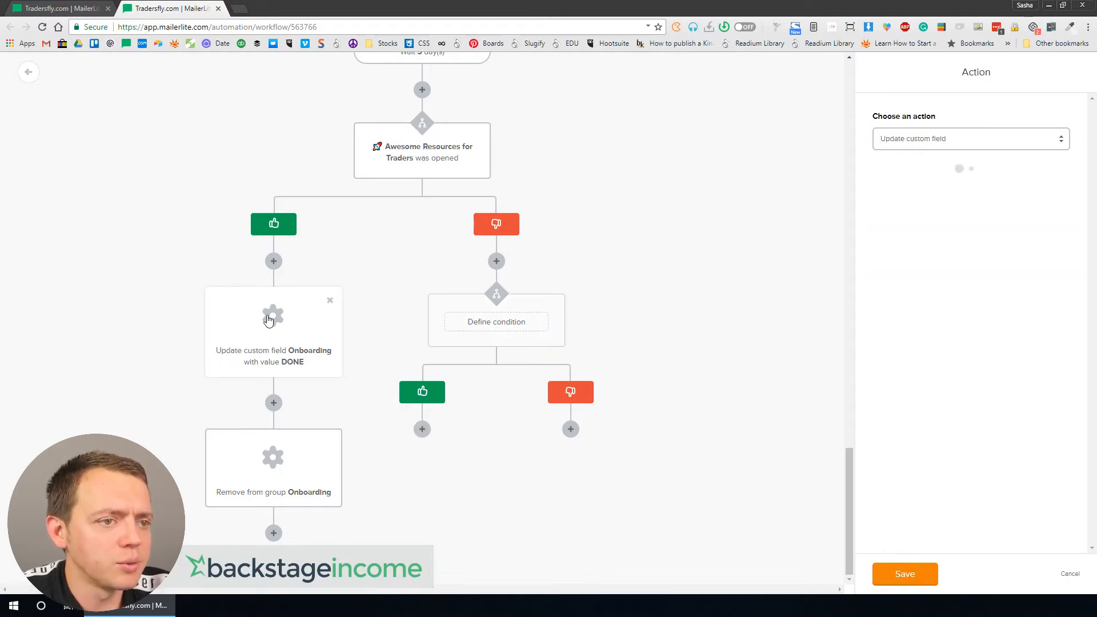
pyautogui.click(422, 430)
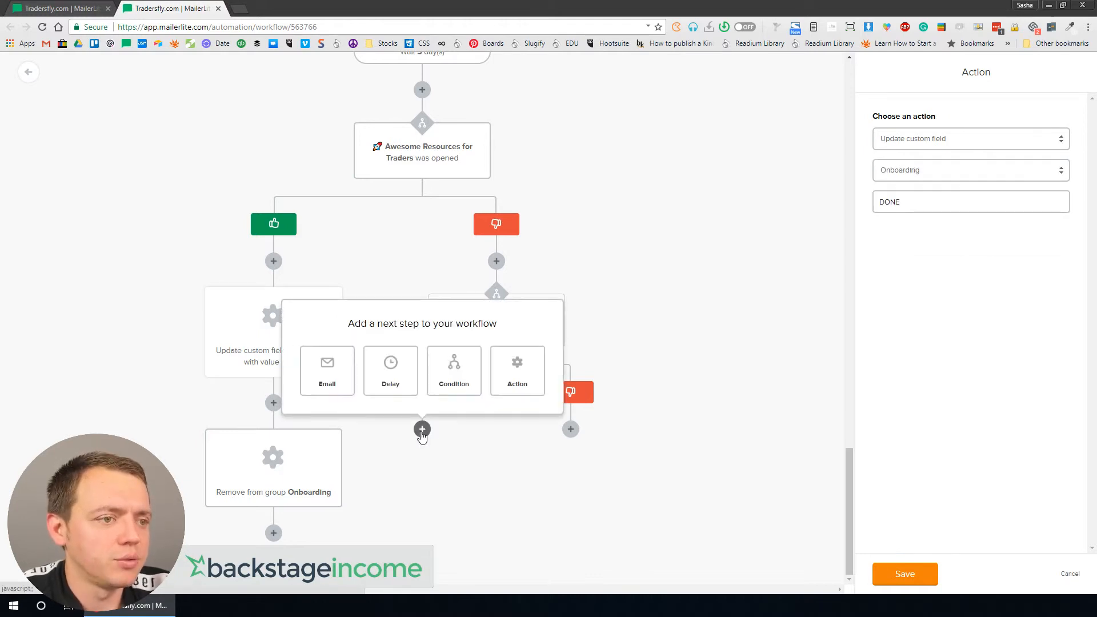
pyautogui.click(447, 461)
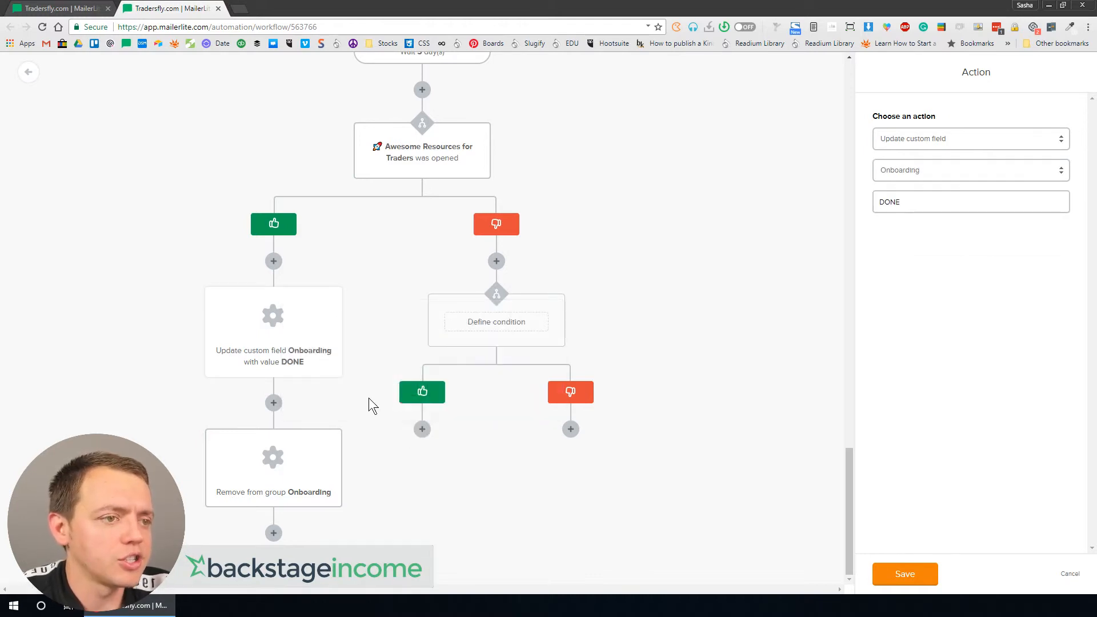
pyautogui.click(422, 429)
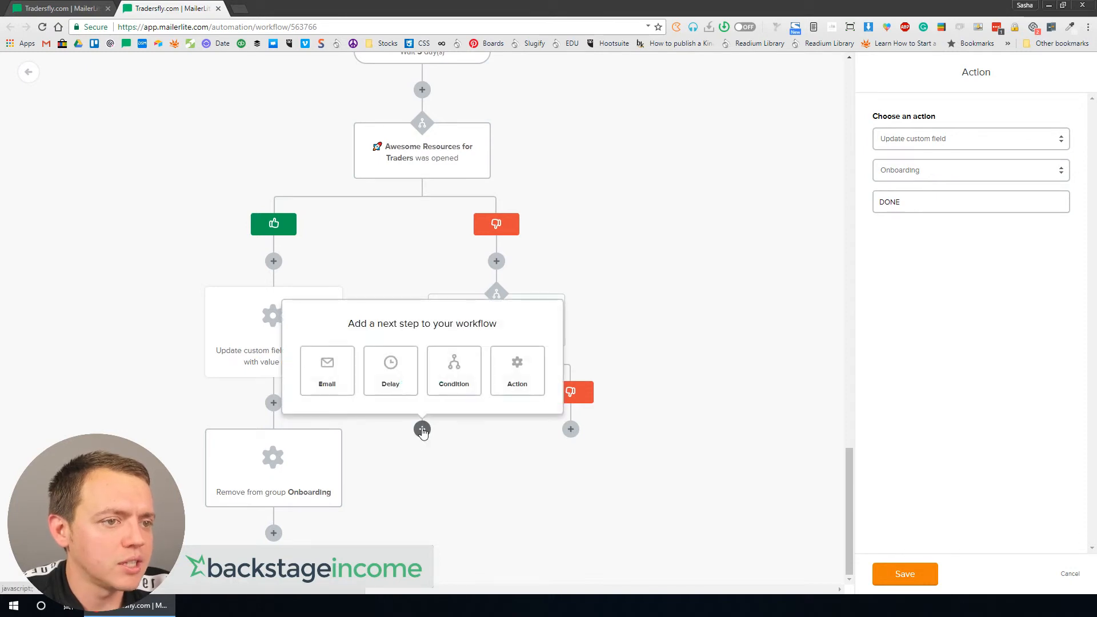
pyautogui.click(499, 387)
pyautogui.click(886, 144)
pyautogui.click(903, 164)
pyautogui.click(910, 170)
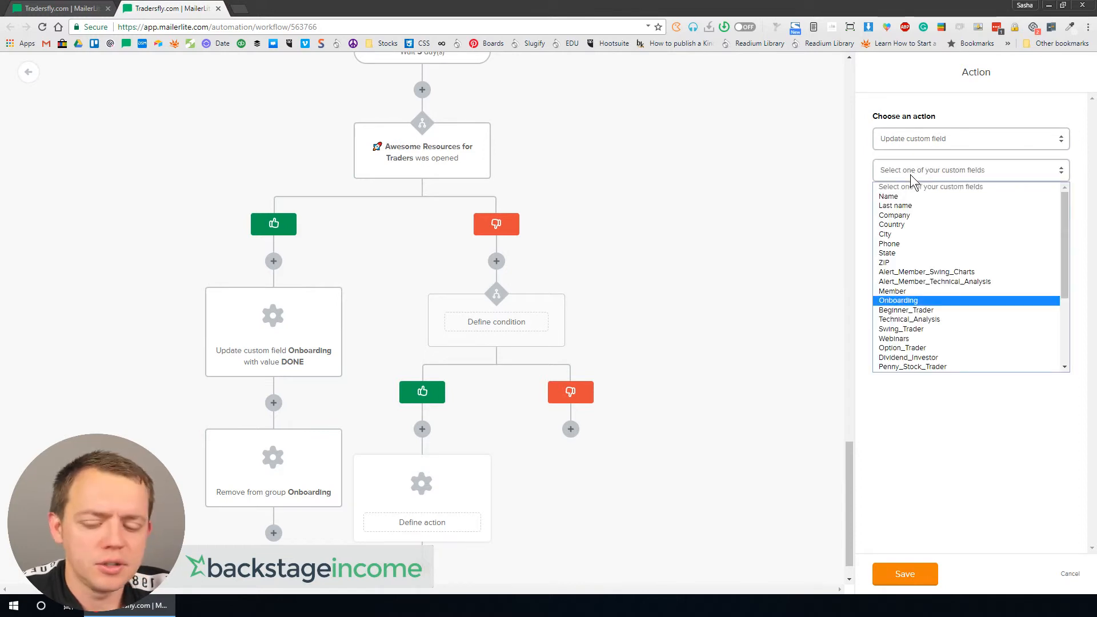
pyautogui.click(904, 301)
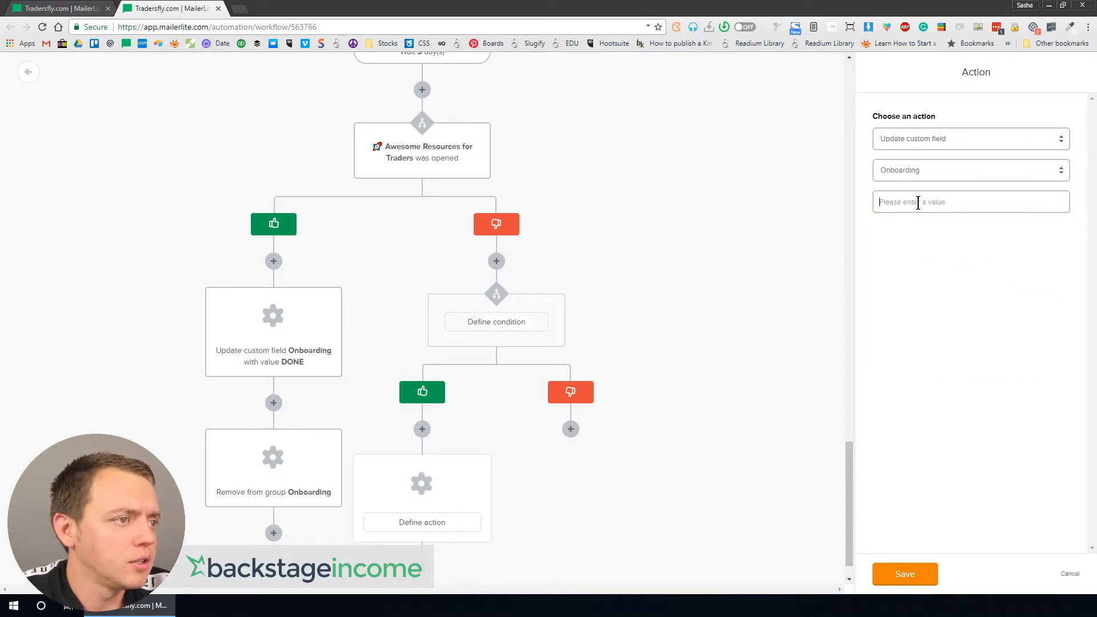
pyautogui.write('DONE')
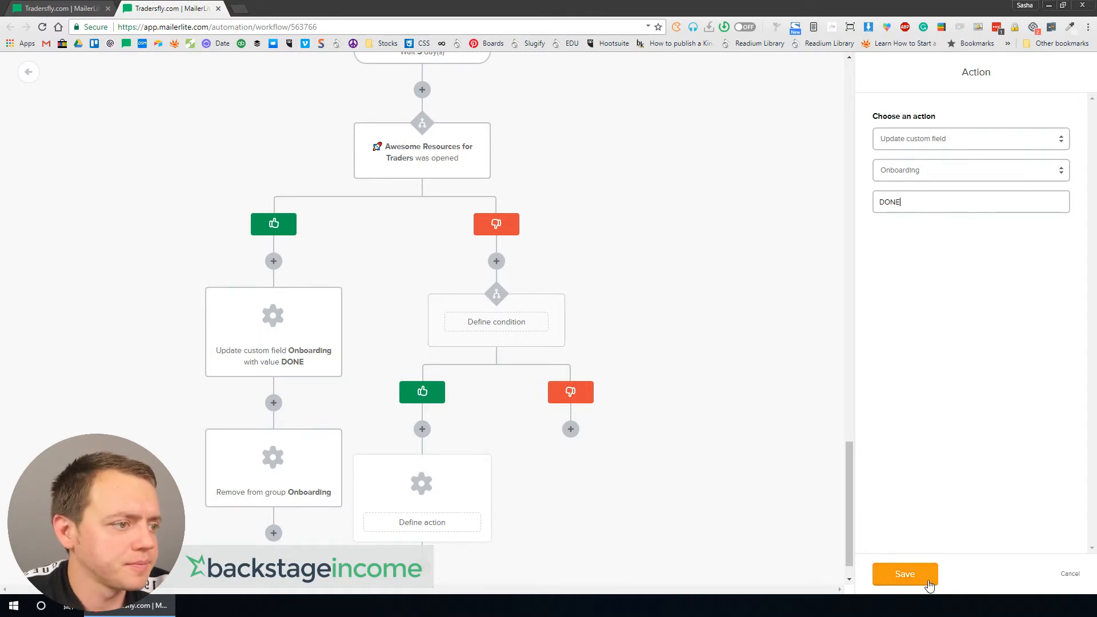
pyautogui.click(927, 580)
# Step: Add an action after the new DONE update that removes the subscriber from the Onboarding group
pyautogui.click(421, 532)
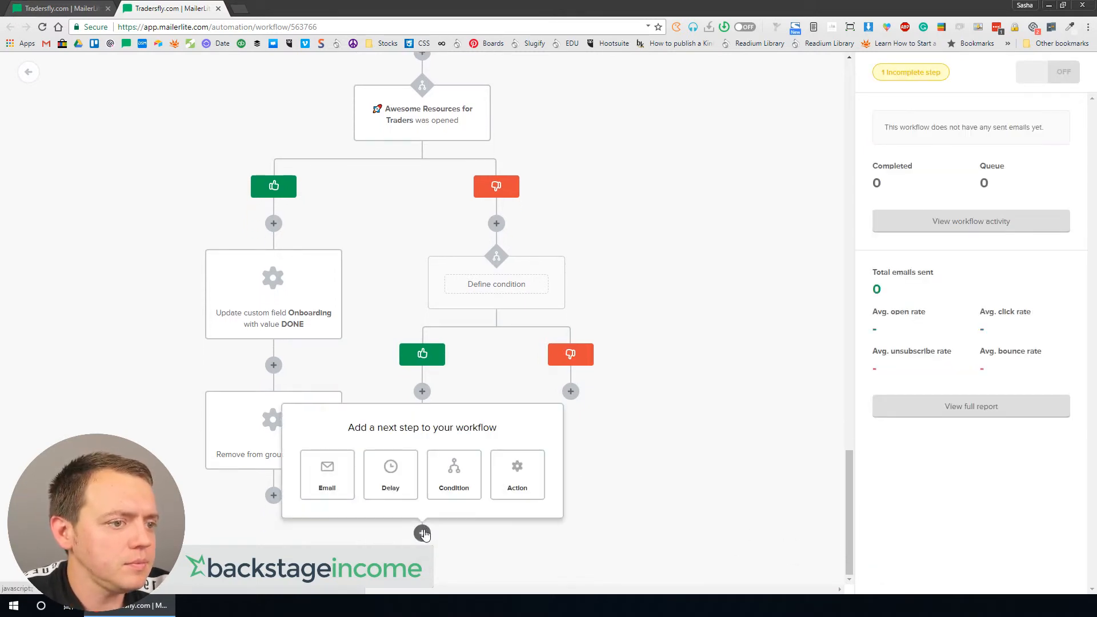
pyautogui.click(507, 476)
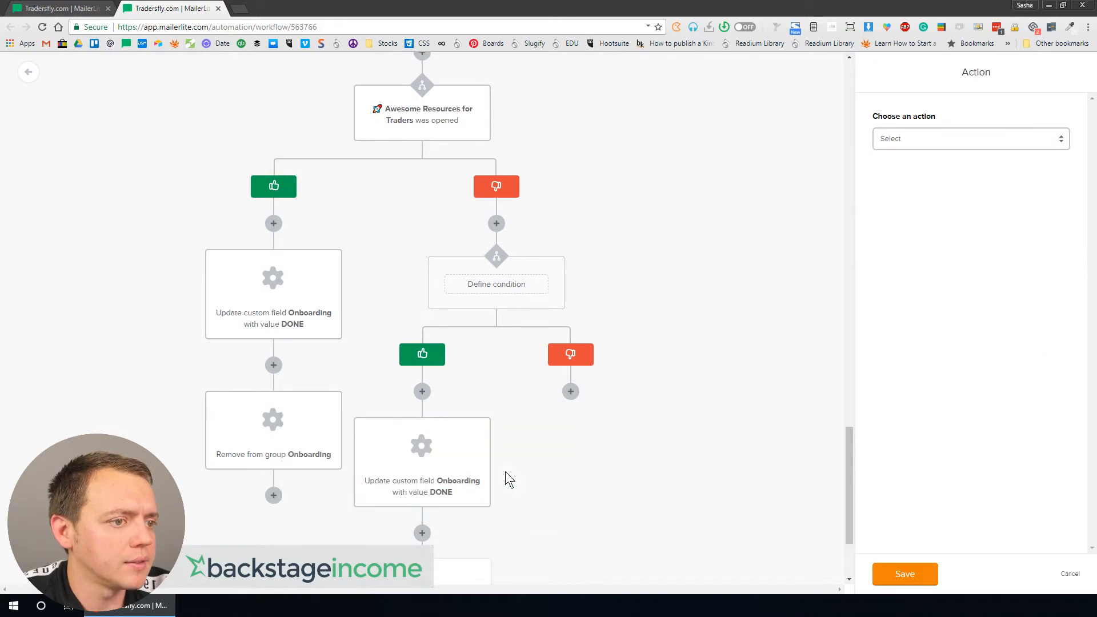
pyautogui.click(892, 146)
pyautogui.click(906, 197)
pyautogui.click(917, 190)
pyautogui.click(919, 225)
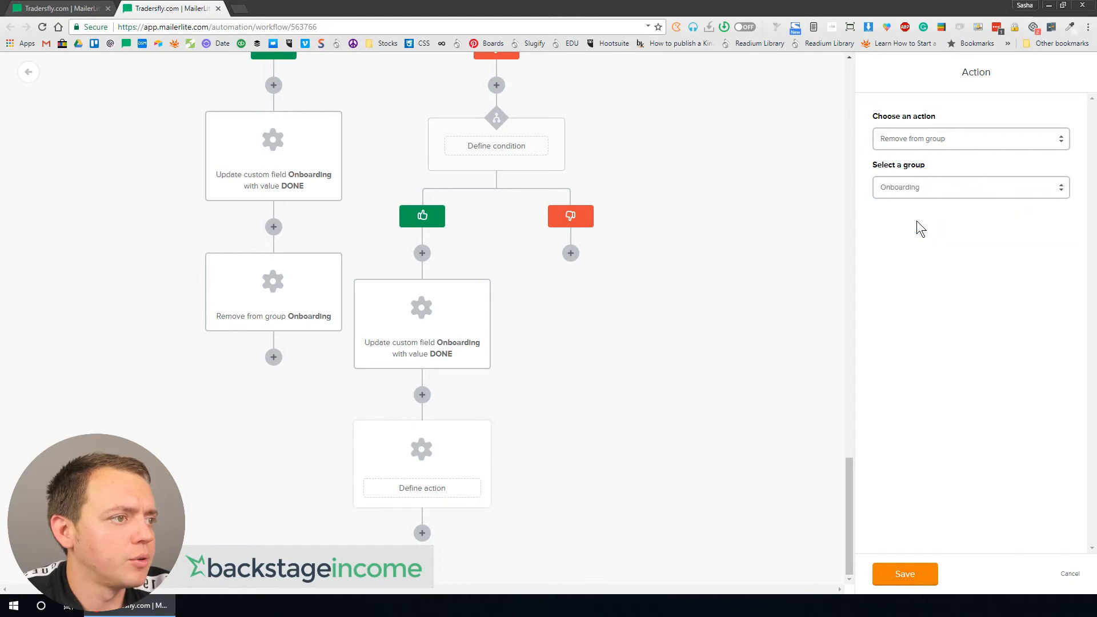
pyautogui.click(905, 577)
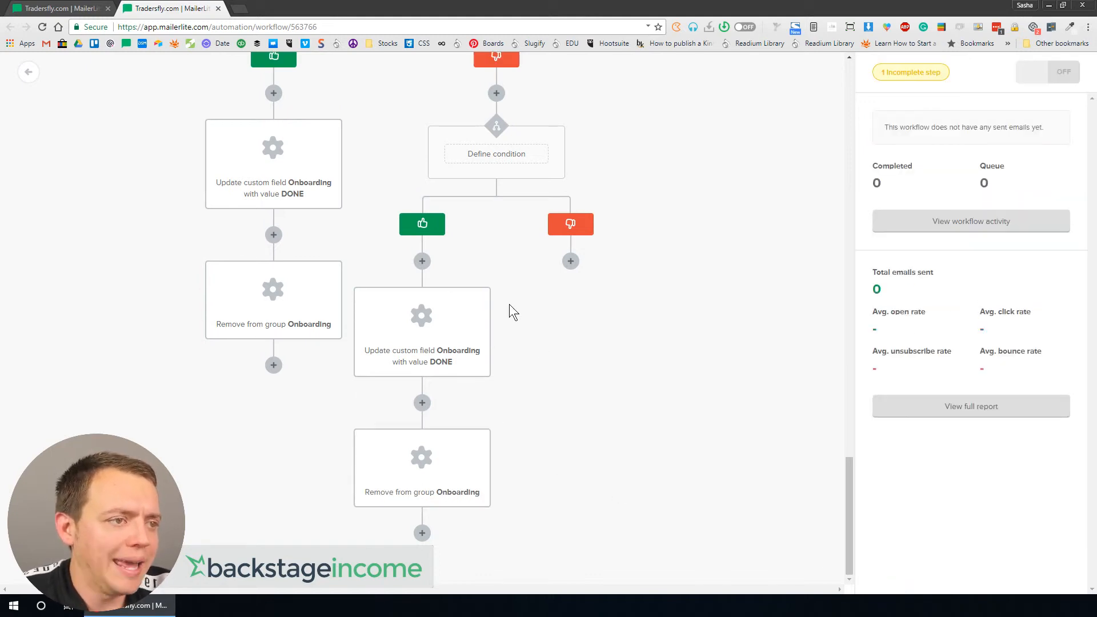
# Step: Reopen the Trading Gear + Toolbox opened condition and save it
pyautogui.click(531, 166)
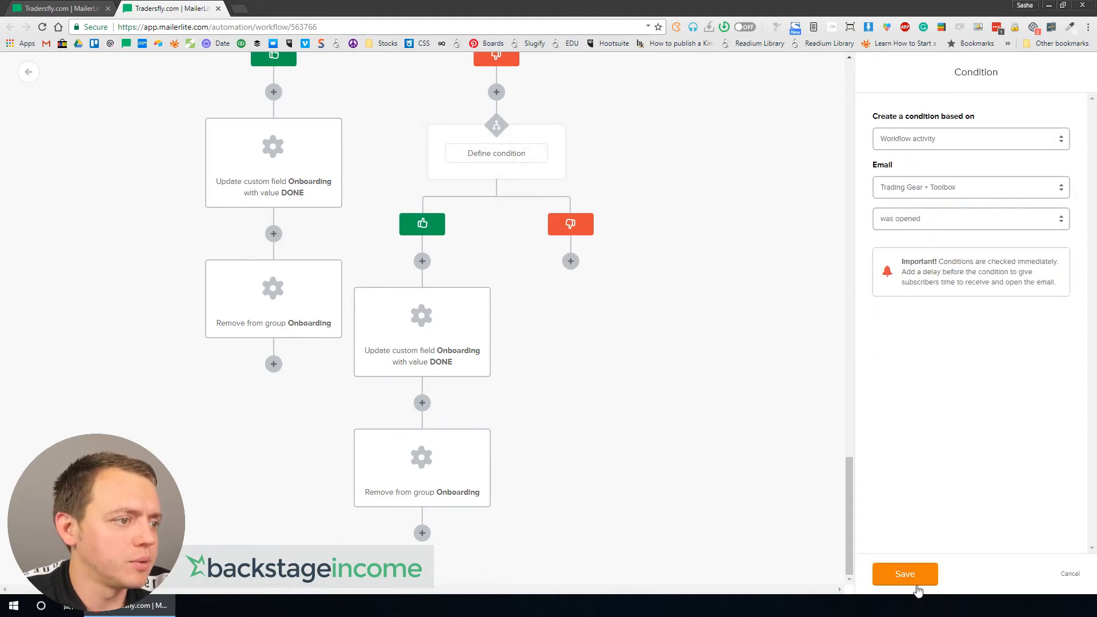
pyautogui.click(914, 582)
# Step: Review the workflow's emails and delays from the top down to the branching conditions
pyautogui.scroll(2, 657, 267)
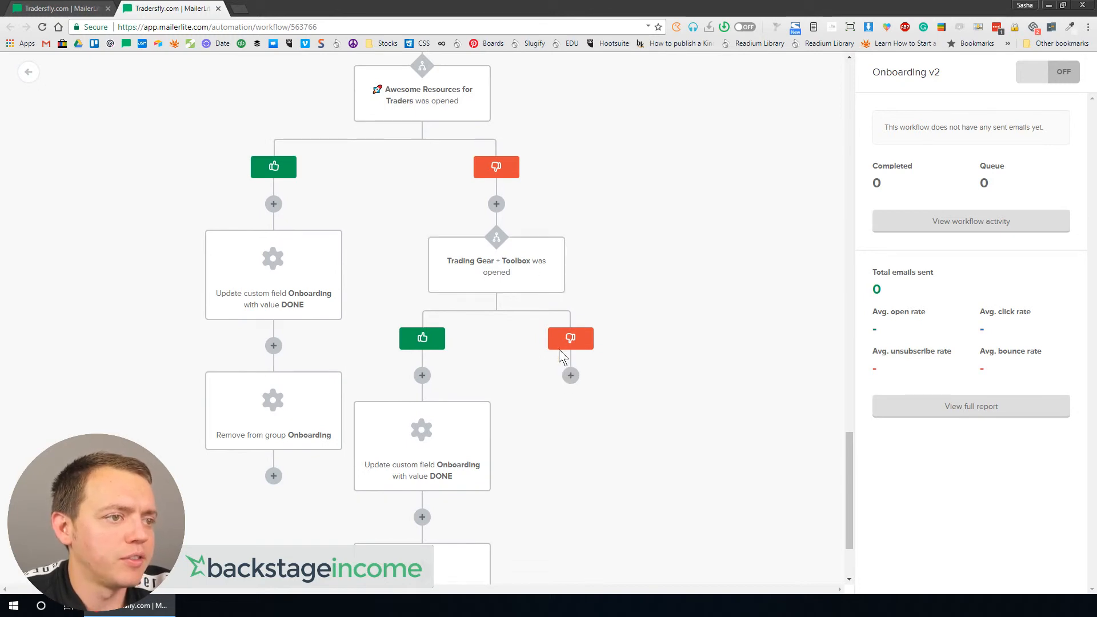
pyautogui.scroll(-5, 542, 362)
pyautogui.scroll(15, 526, 369)
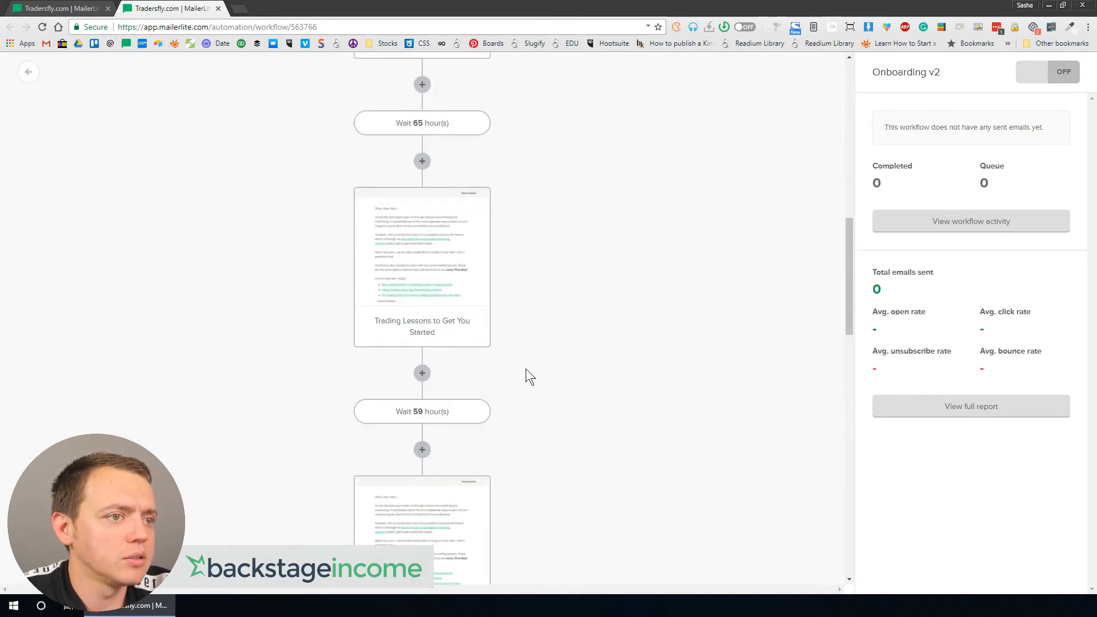
pyautogui.scroll(-10, 526, 377)
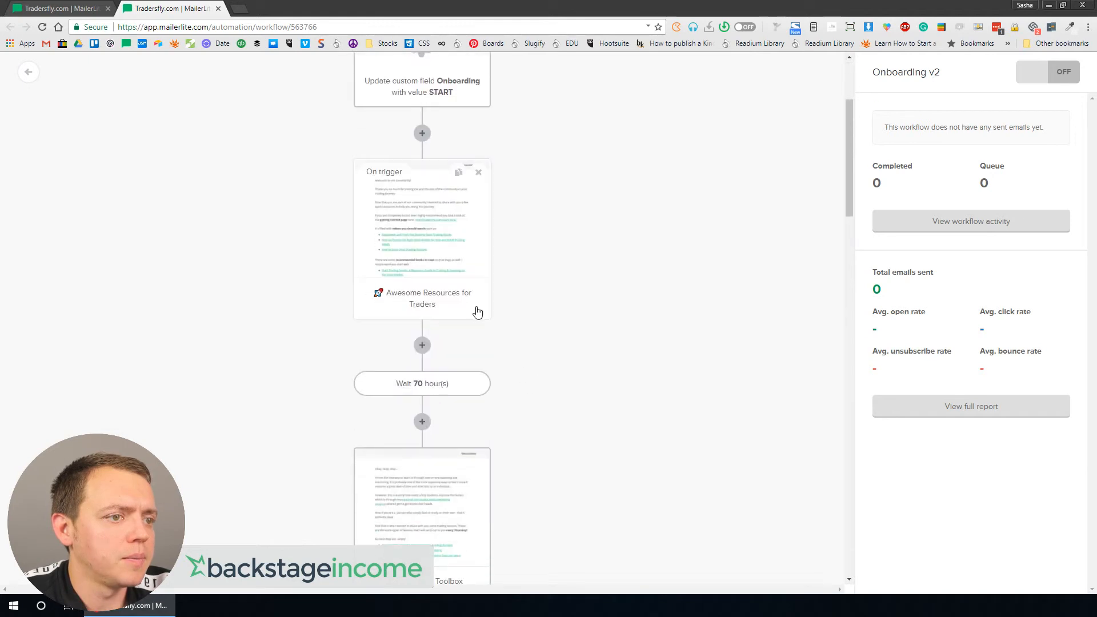
pyautogui.scroll(-5, 463, 387)
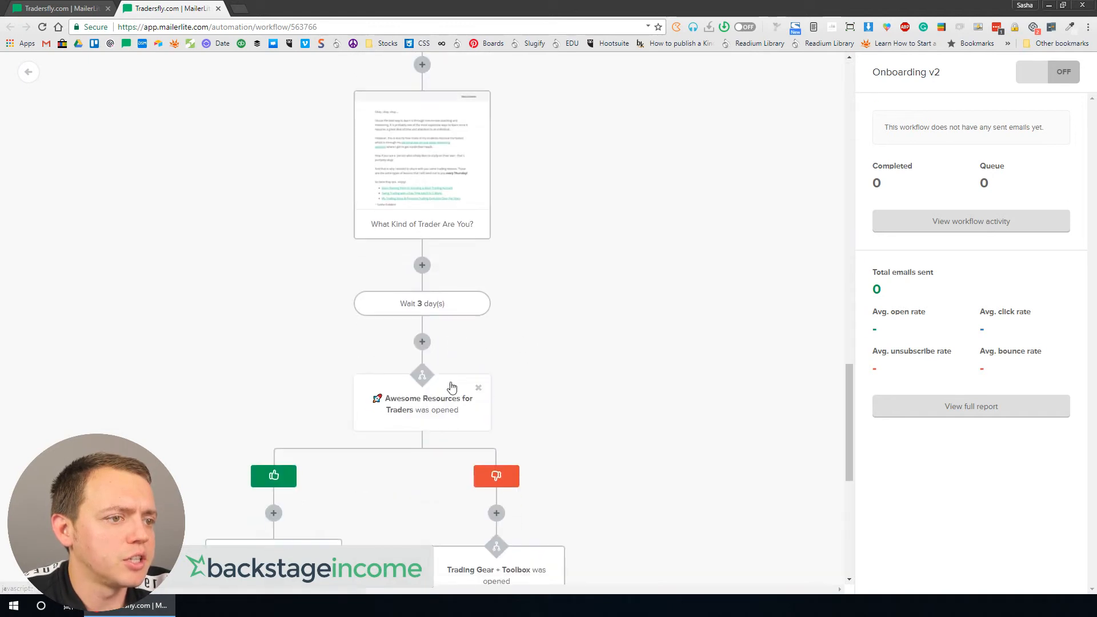
pyautogui.scroll(3, 445, 362)
pyautogui.scroll(12, 421, 252)
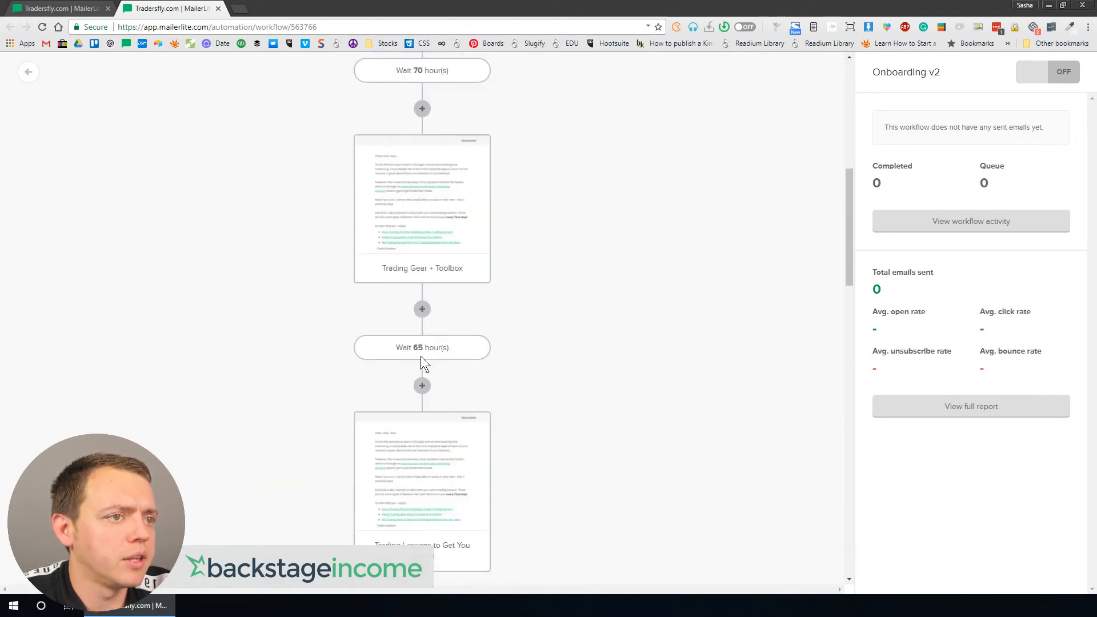
pyautogui.scroll(-6, 423, 367)
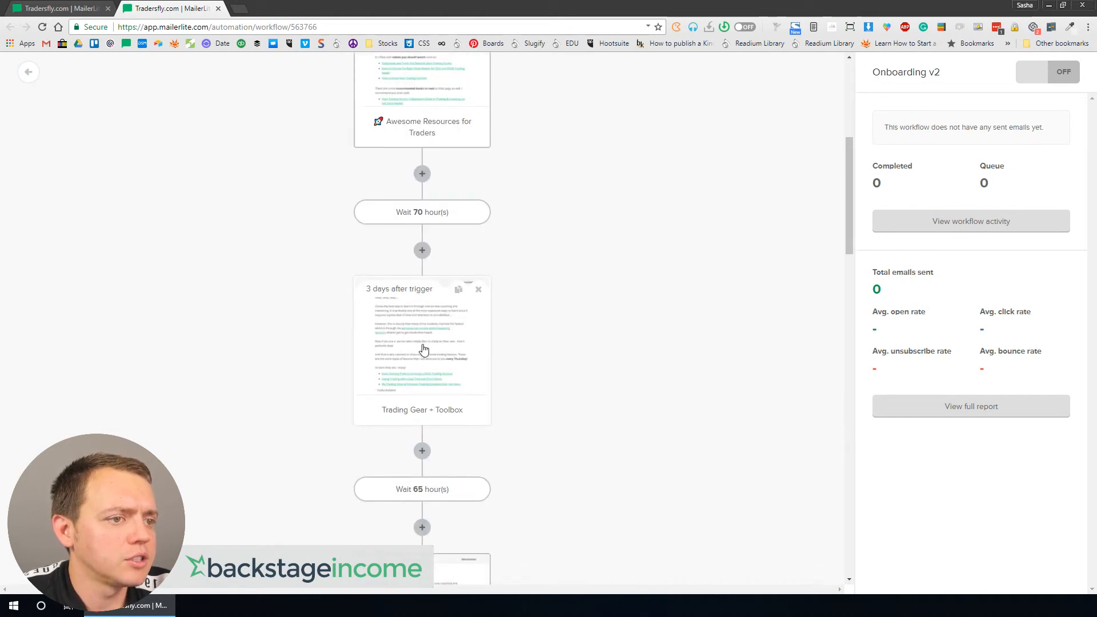
pyautogui.scroll(-9, 422, 348)
pyautogui.scroll(-10, 547, 290)
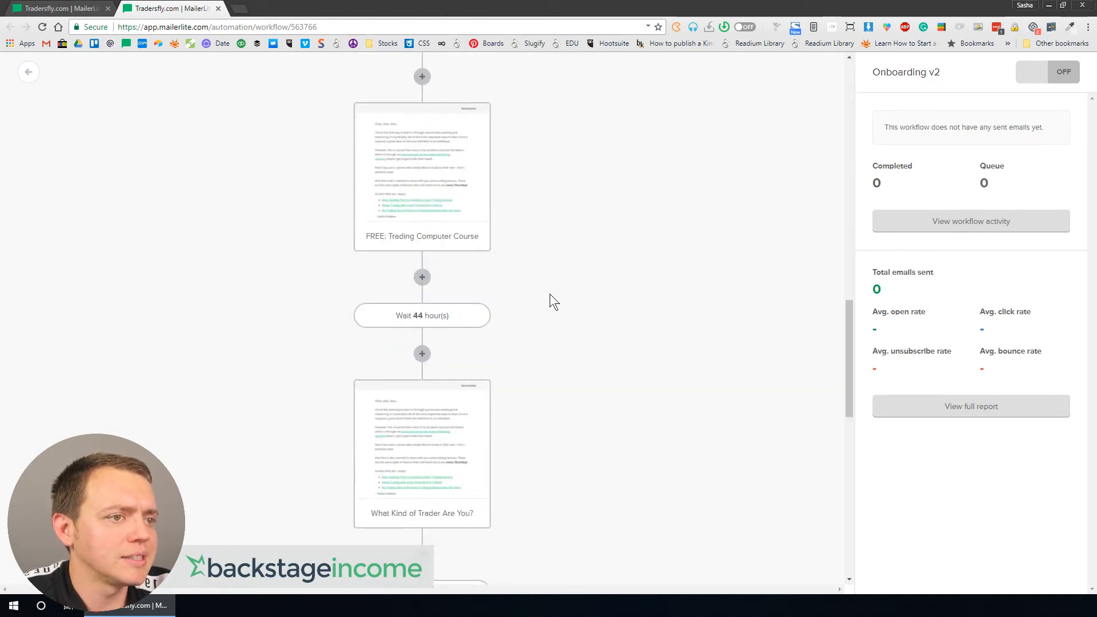
# Step: On the Trading Gear + Toolbox not-opened branch, add a condition checking whether Trading Lessons to Get You Started was opened
pyautogui.click(570, 261)
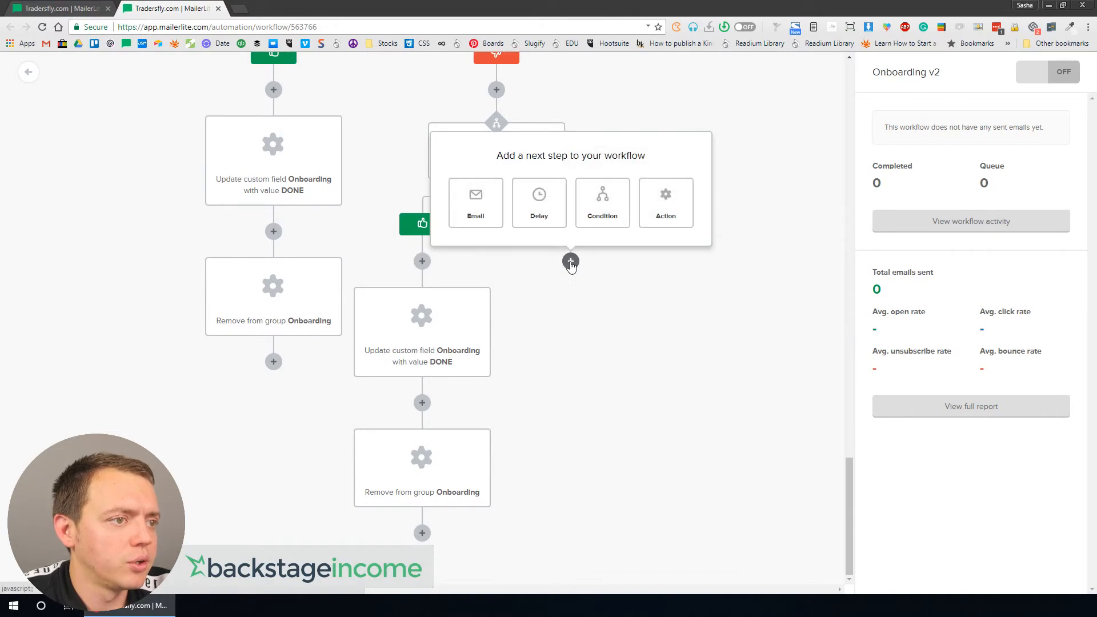
pyautogui.click(602, 204)
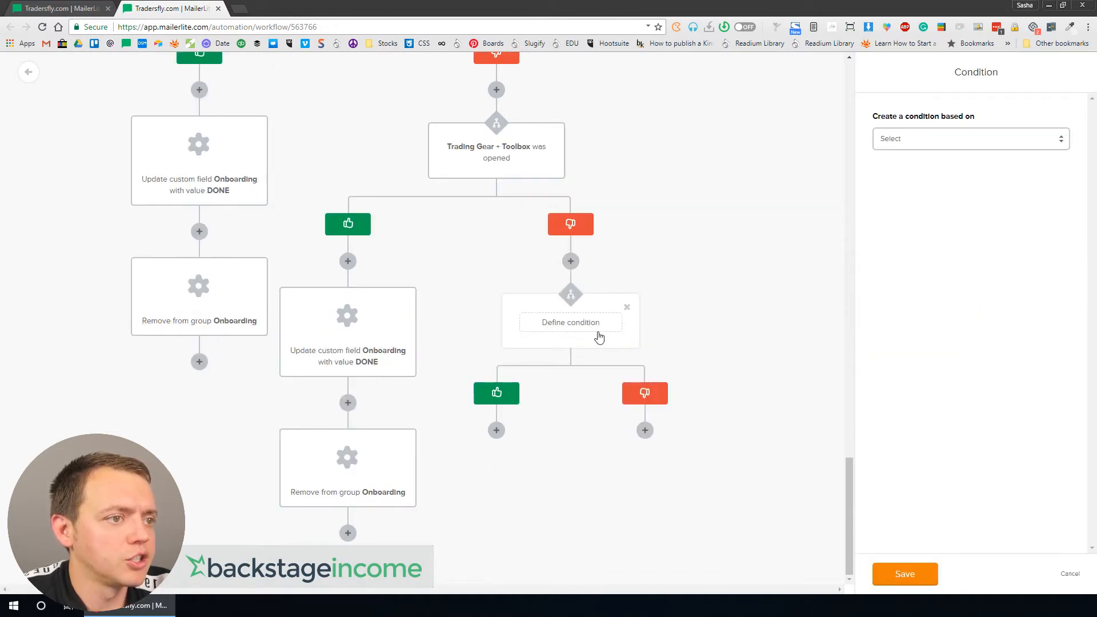
pyautogui.click(965, 139)
pyautogui.click(943, 163)
pyautogui.click(926, 188)
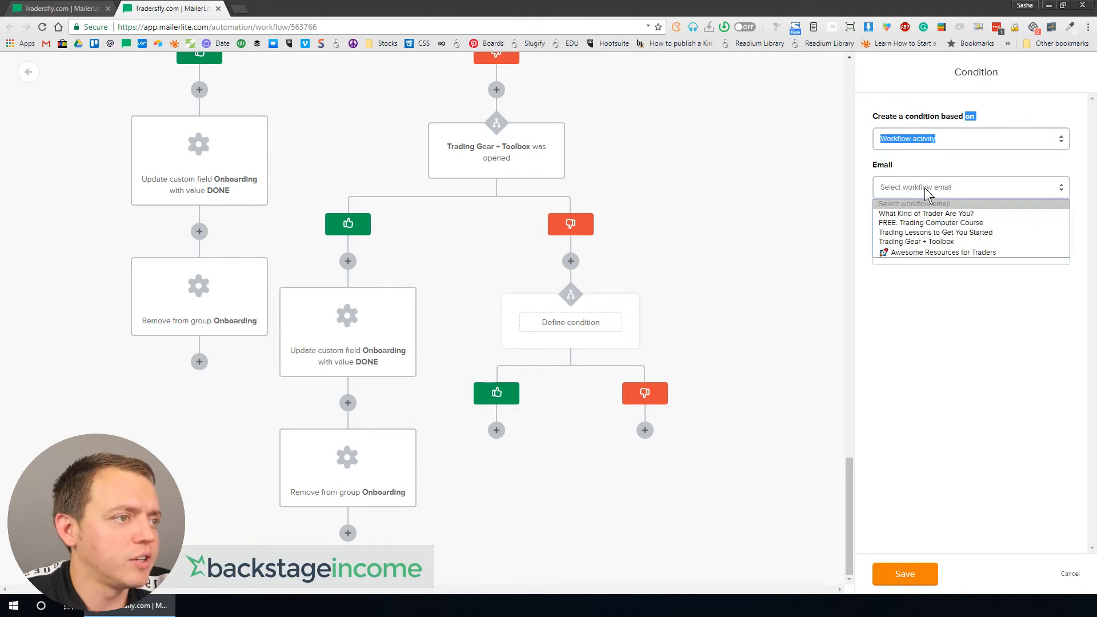
pyautogui.click(920, 233)
pyautogui.click(889, 221)
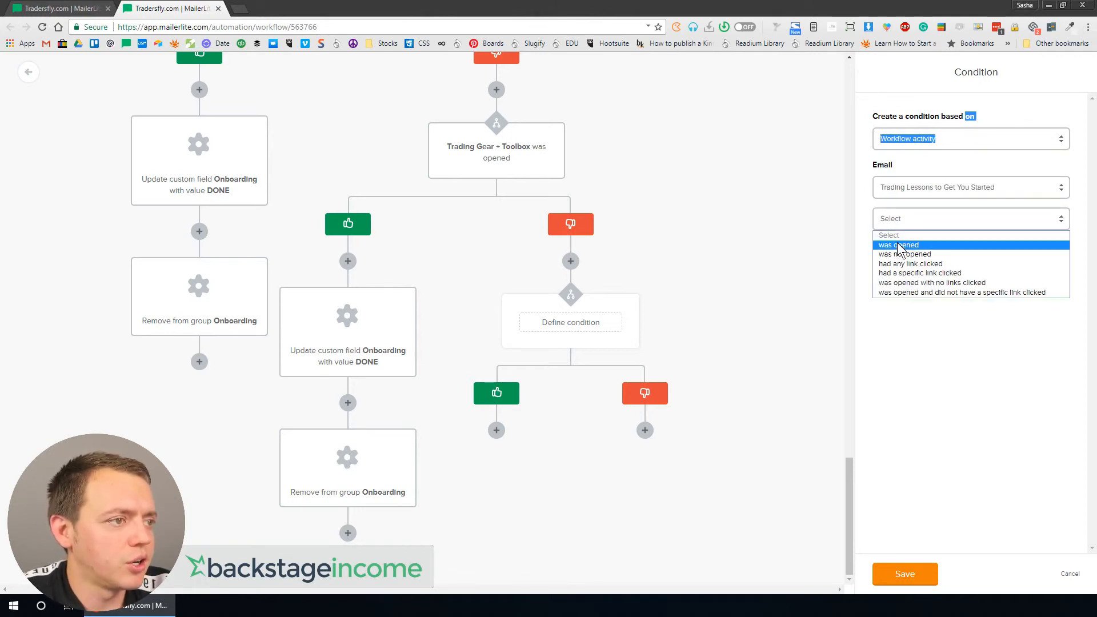
pyautogui.click(903, 245)
pyautogui.click(538, 456)
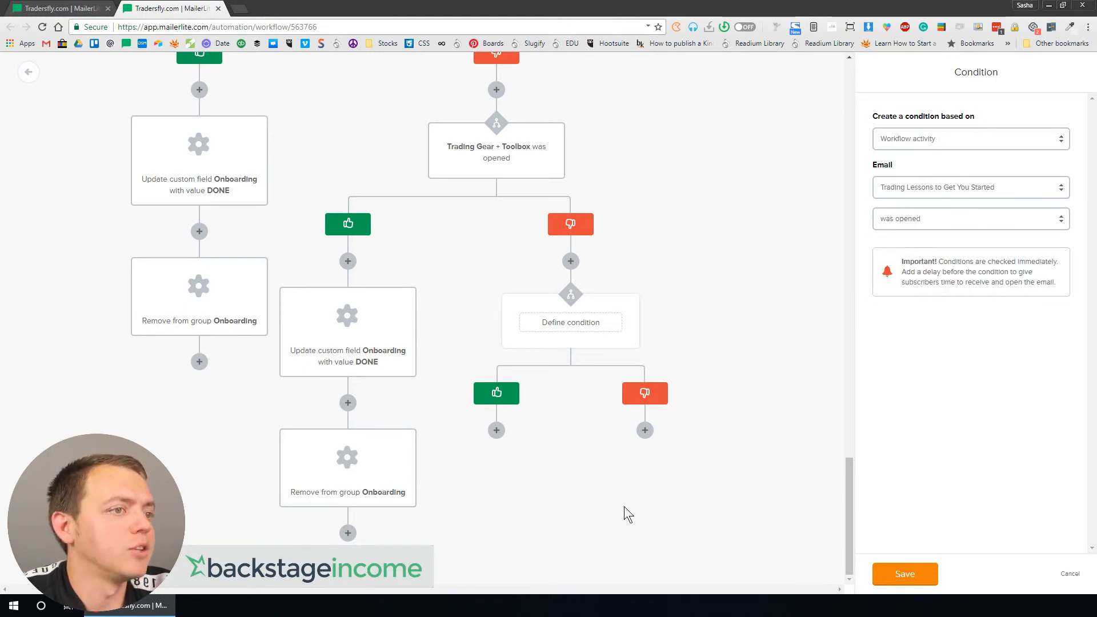
# Step: On the Trading Lessons not-opened branch, add an action updating custom field Dead with value DEAD
pyautogui.scroll(15, 707, 348)
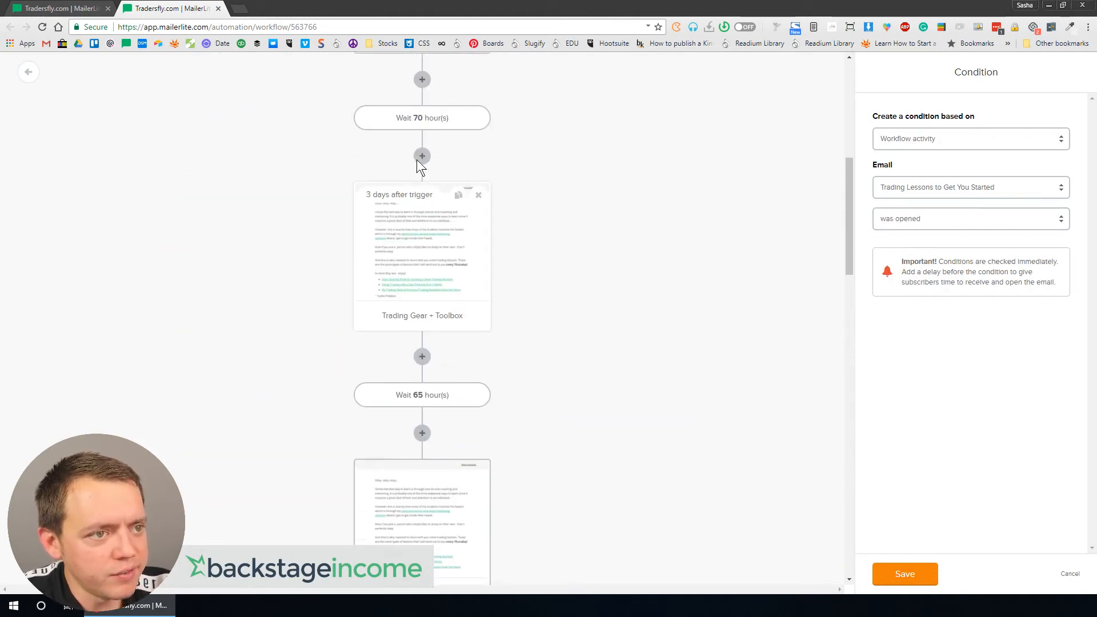
pyautogui.scroll(15, 425, 166)
pyautogui.scroll(-15, 532, 286)
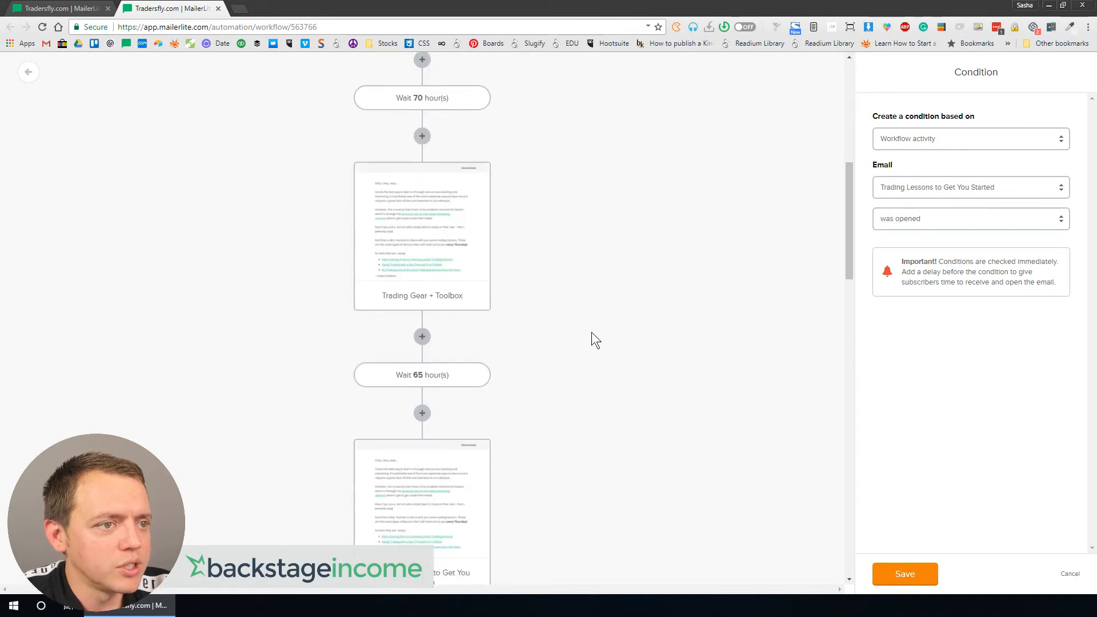
pyautogui.scroll(-10, 593, 331)
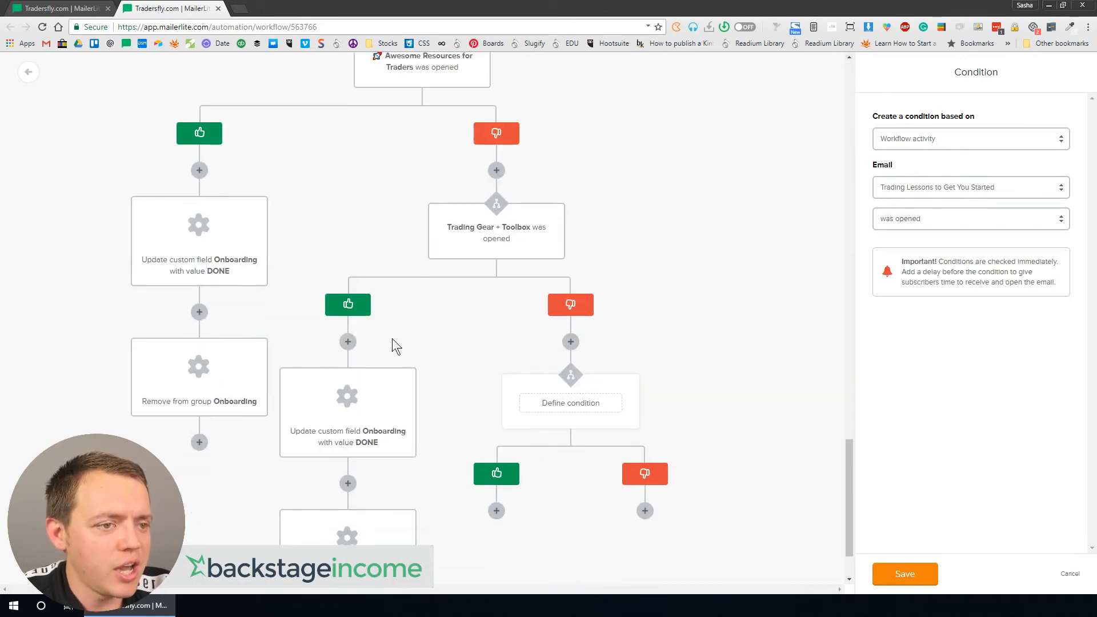
pyautogui.scroll(-2, 514, 389)
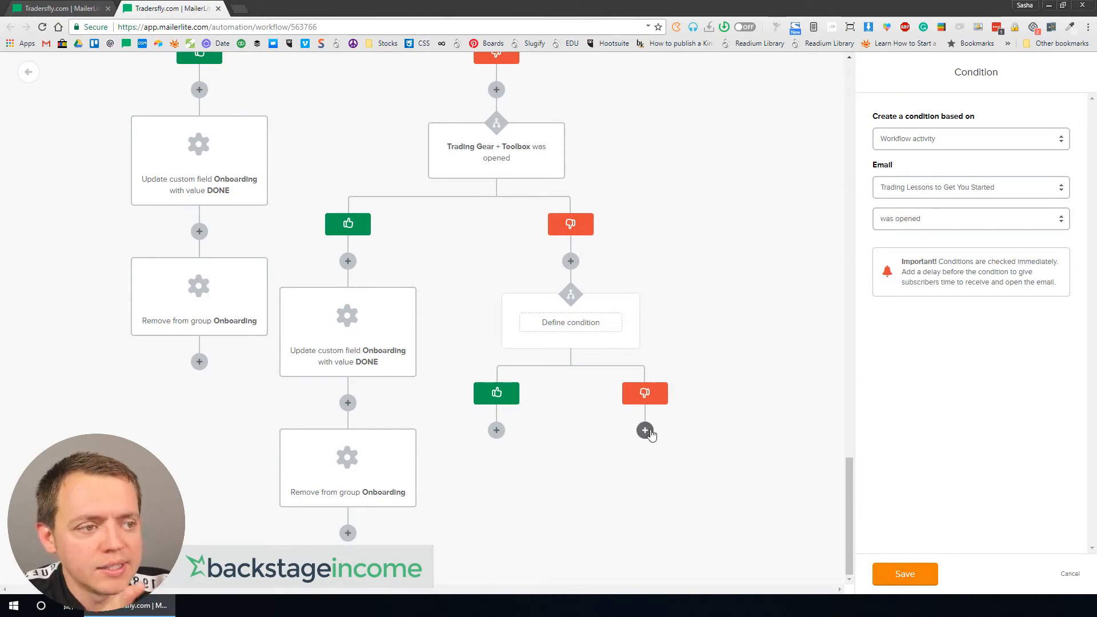
pyautogui.click(646, 431)
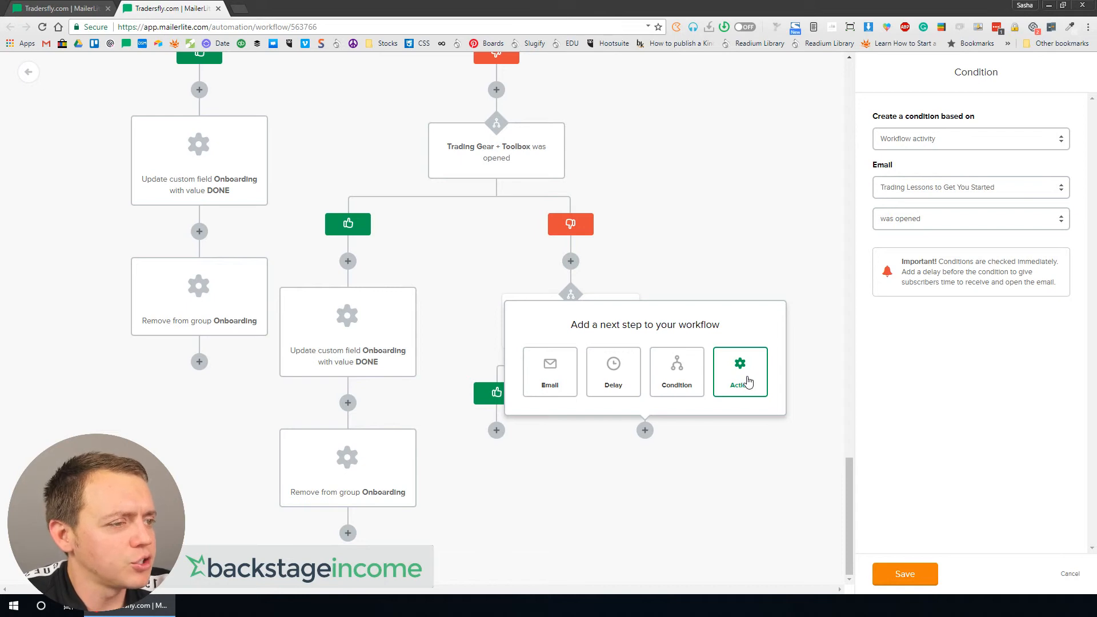
pyautogui.click(739, 381)
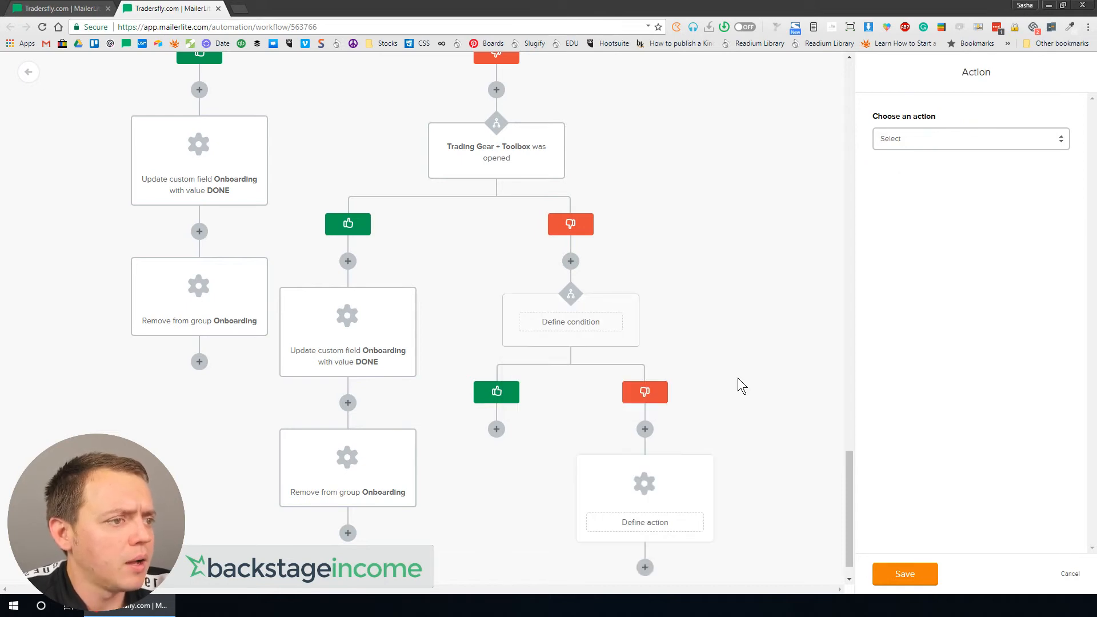
pyautogui.click(921, 143)
pyautogui.click(915, 164)
pyautogui.click(921, 170)
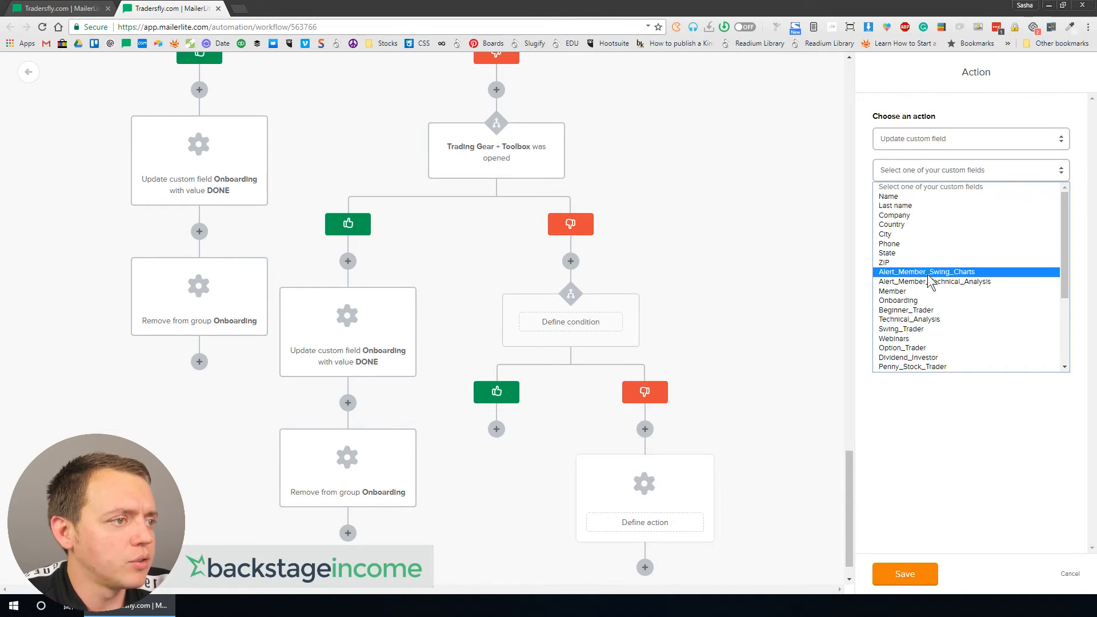
pyautogui.scroll(-4, 926, 289)
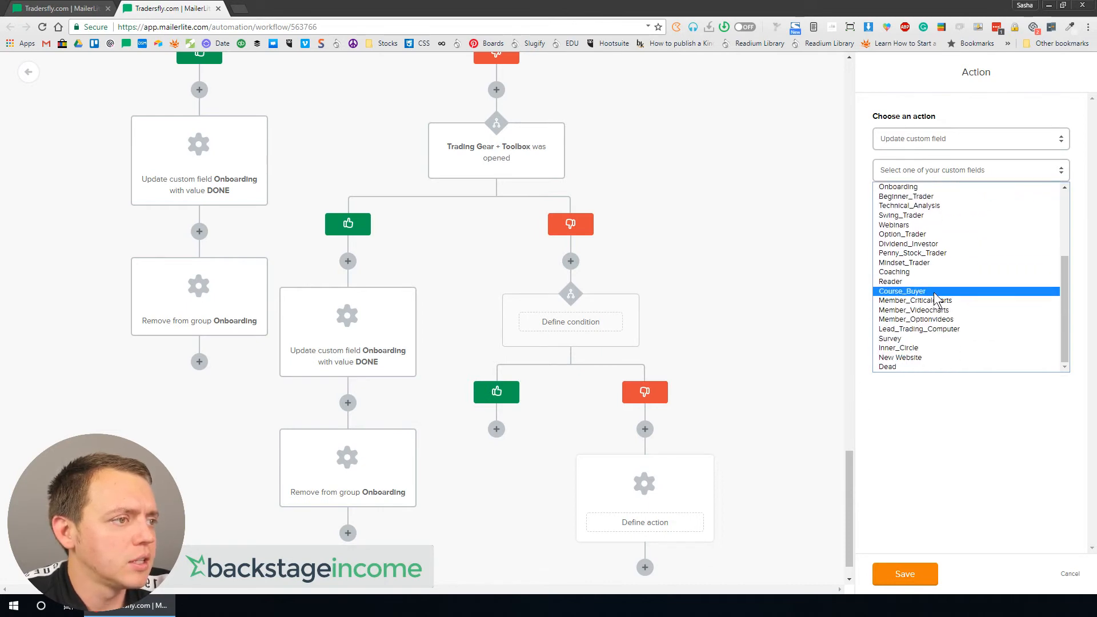
pyautogui.click(918, 362)
pyautogui.click(937, 200)
pyautogui.write('DEAD')
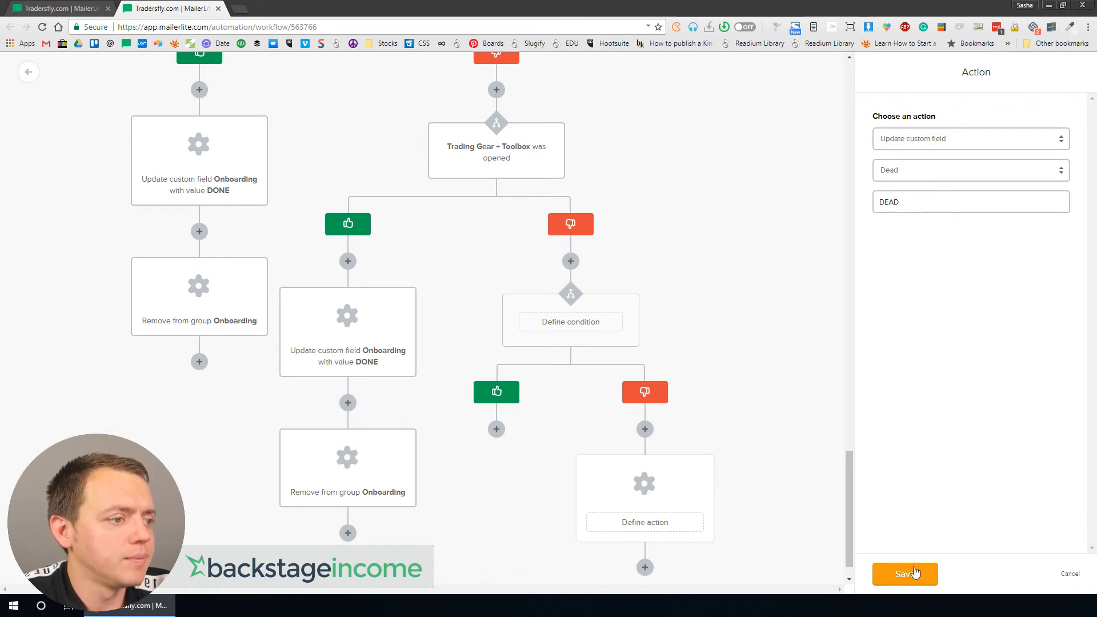
pyautogui.click(914, 574)
# Step: Add an action after the Dead update that removes the subscriber from the Onboarding group
pyautogui.click(645, 533)
pyautogui.click(737, 477)
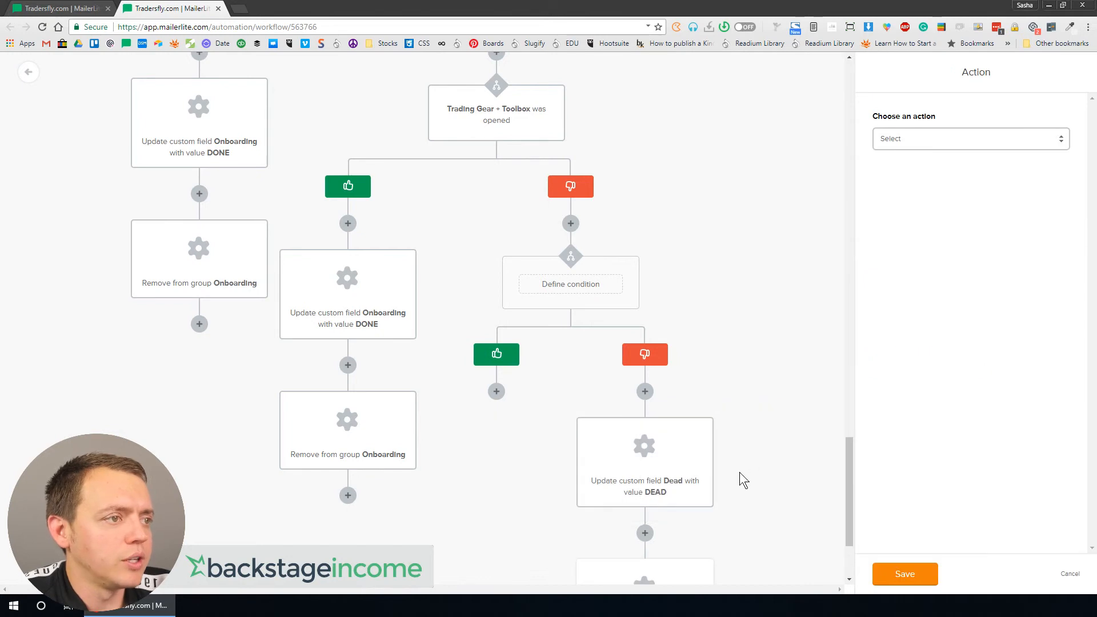
pyautogui.click(935, 139)
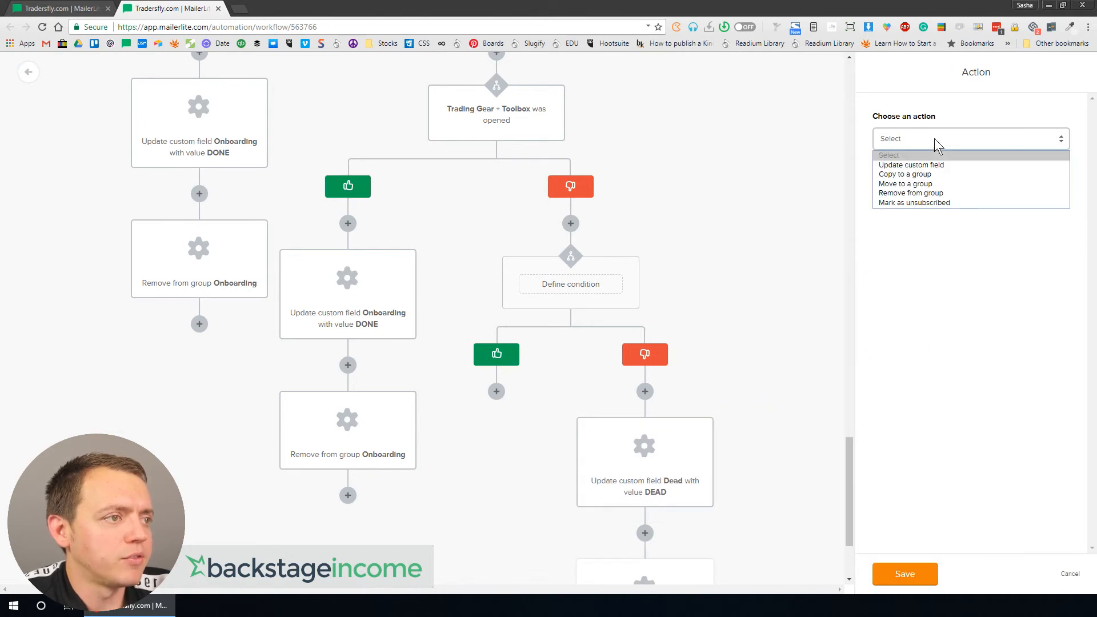
pyautogui.click(928, 193)
pyautogui.click(927, 188)
pyautogui.click(926, 223)
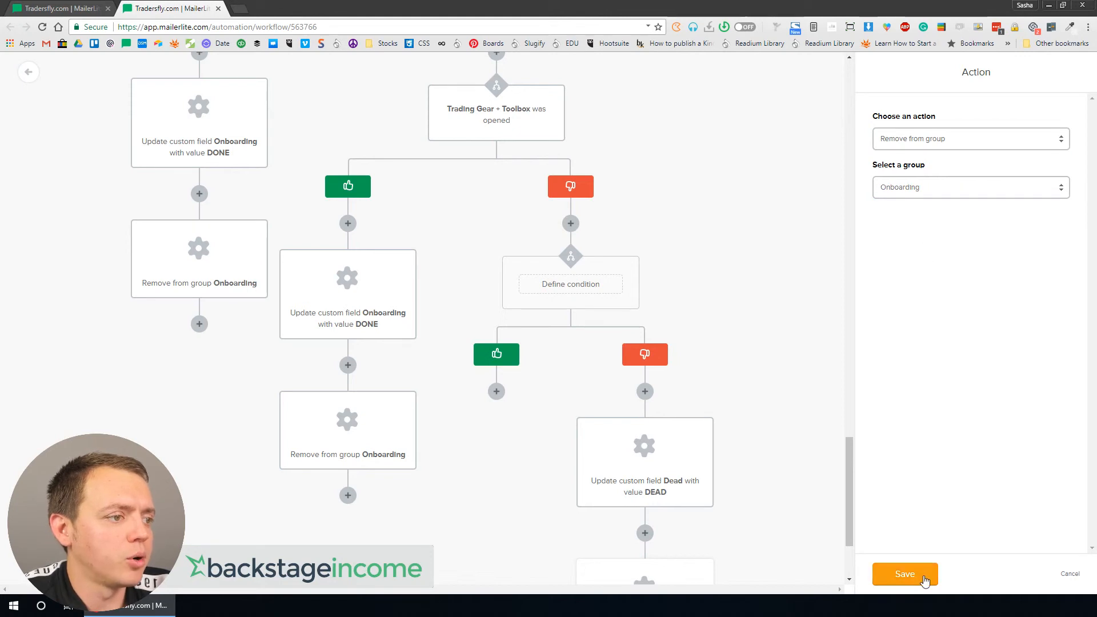
pyautogui.click(920, 575)
# Step: Insert an action between those two that updates custom field Onboarding with value DEAD
pyautogui.scroll(-2, 772, 460)
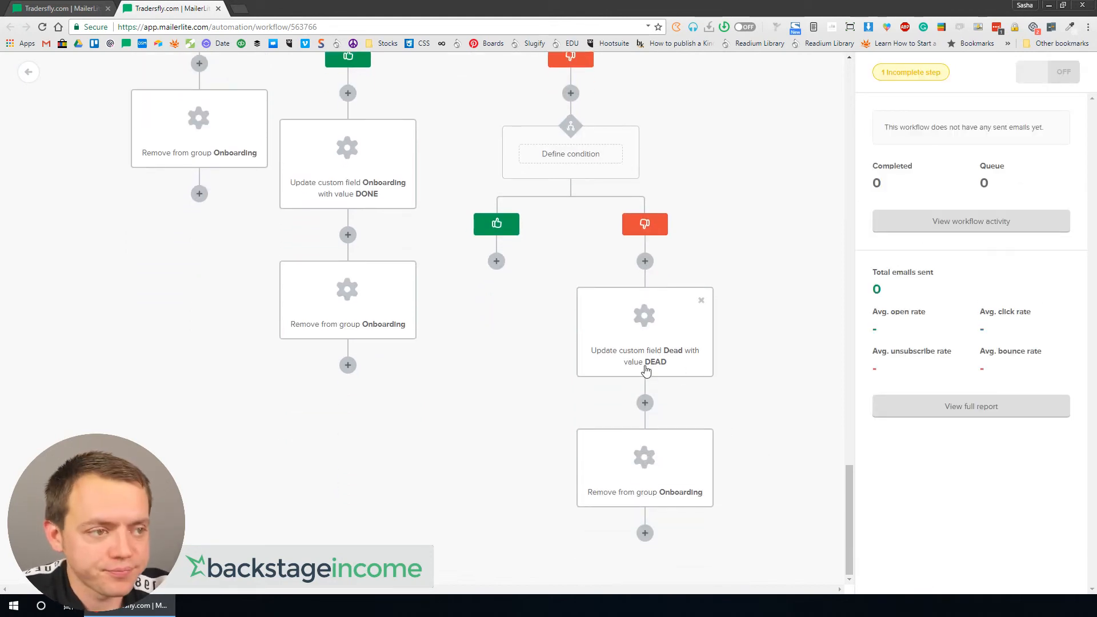
pyautogui.click(644, 402)
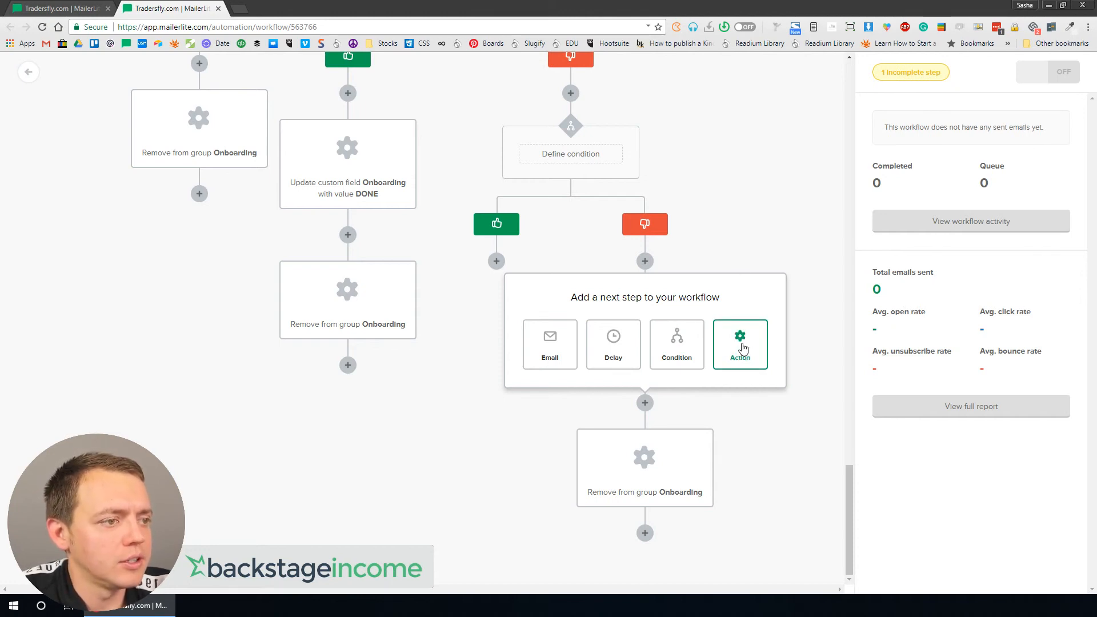
pyautogui.click(742, 347)
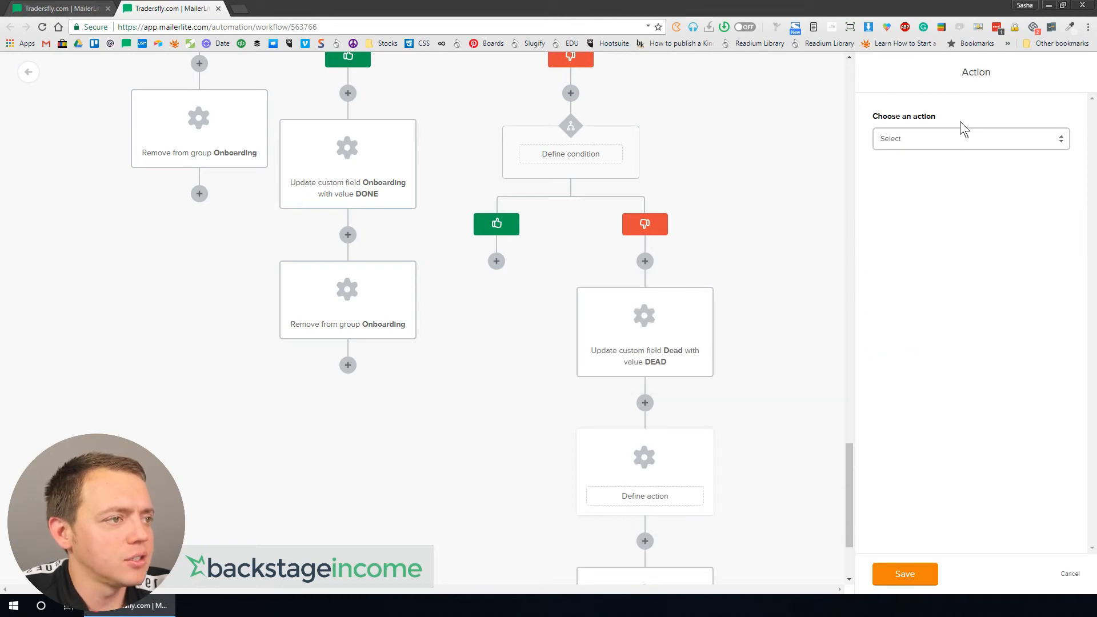
pyautogui.click(952, 138)
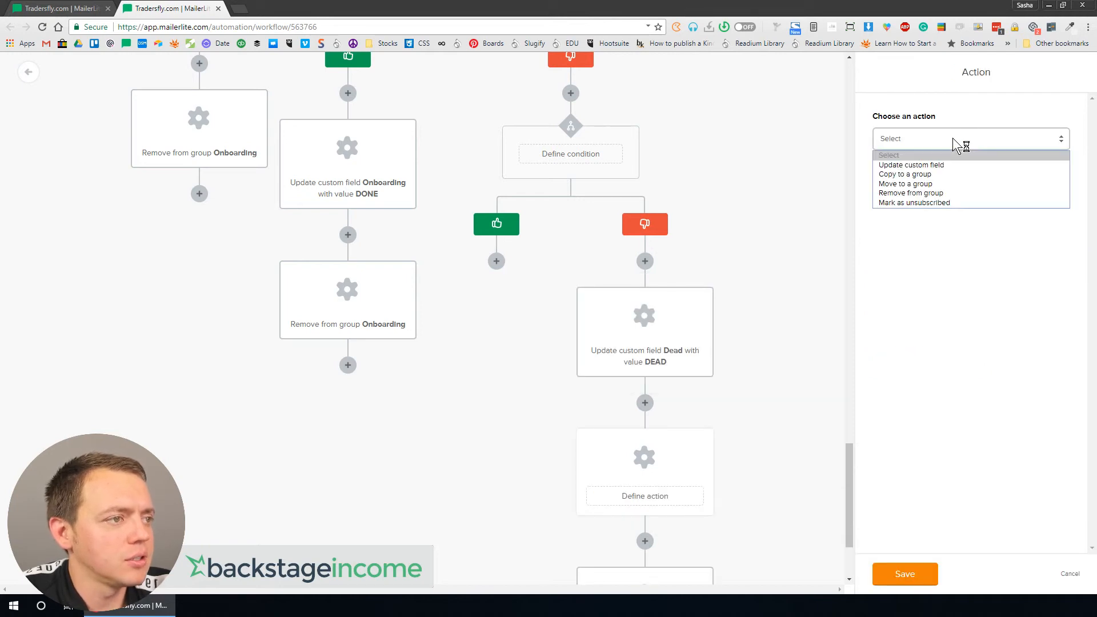
pyautogui.click(938, 164)
pyautogui.click(931, 171)
pyautogui.scroll(-4, 962, 292)
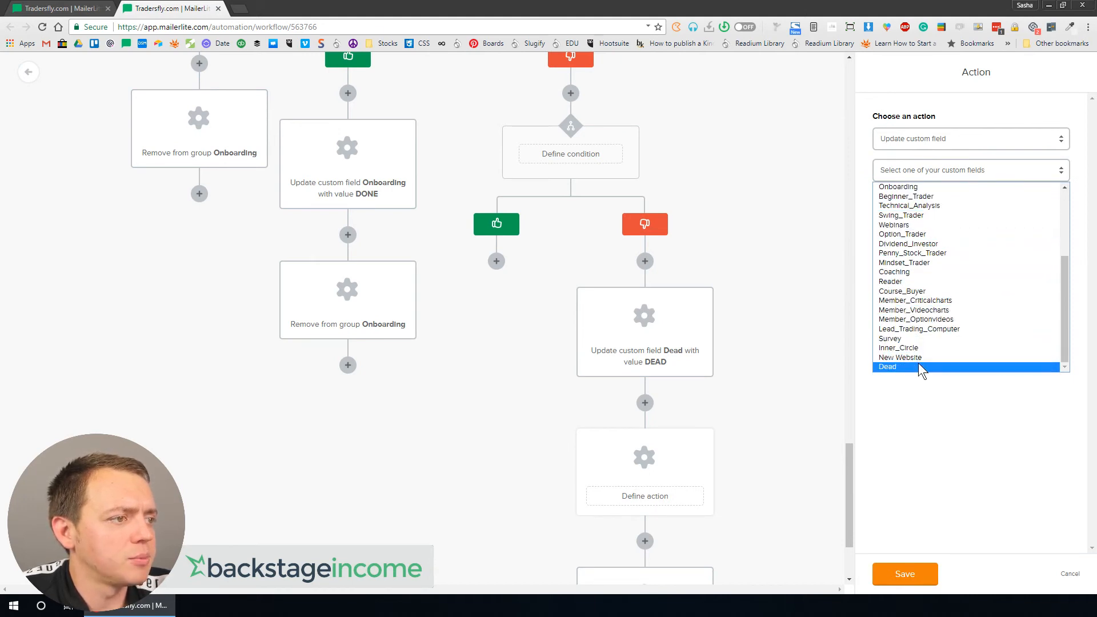
pyautogui.click(914, 191)
pyautogui.click(910, 204)
pyautogui.write('DEAD')
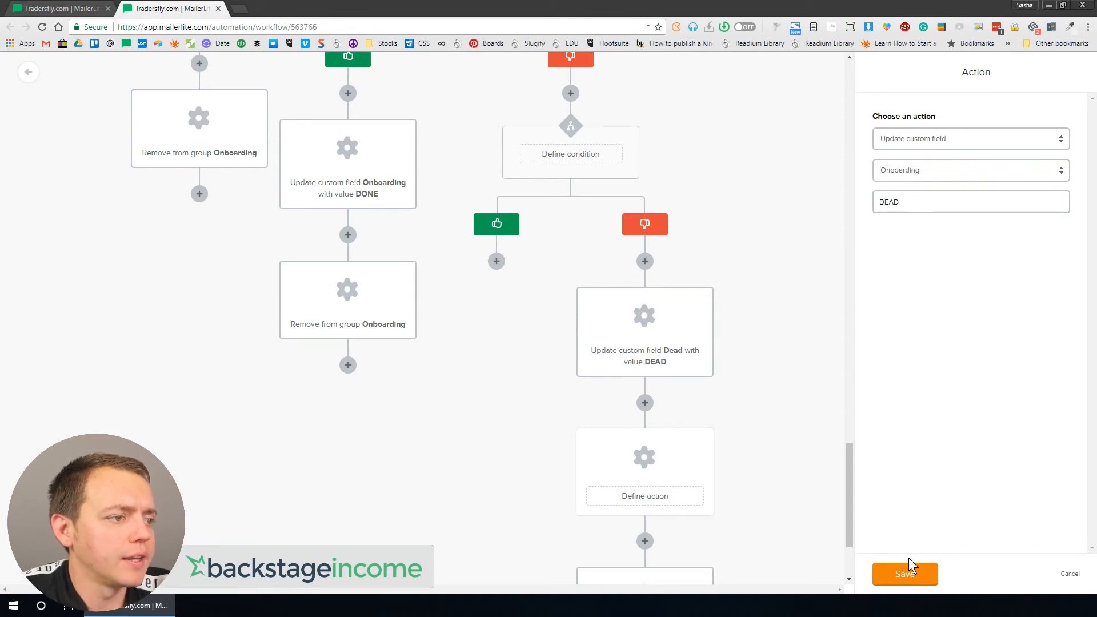
pyautogui.click(907, 572)
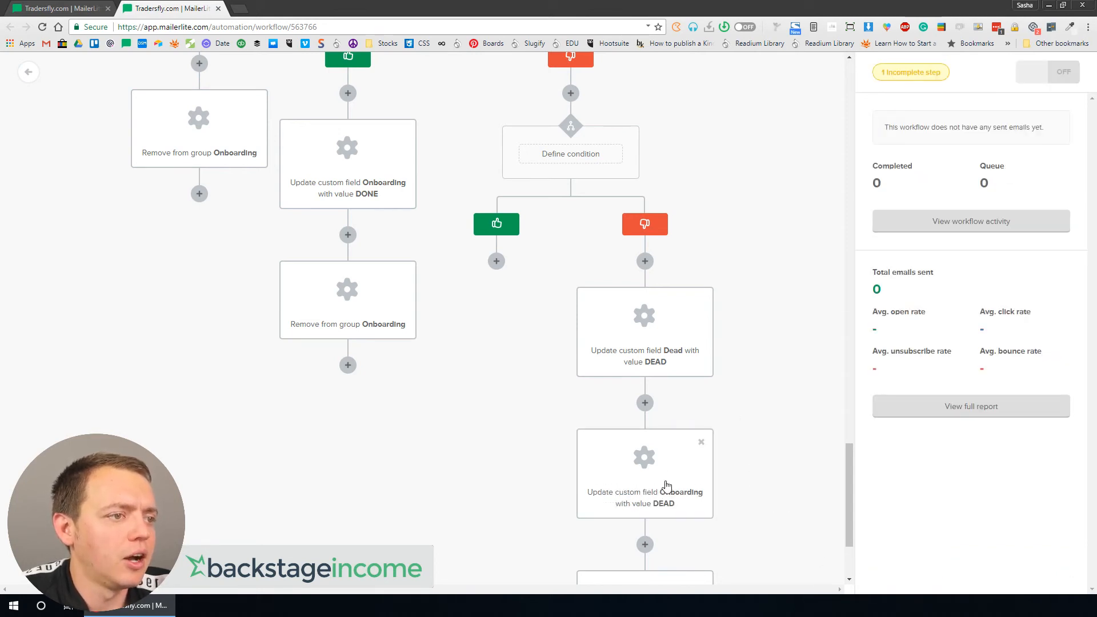
# Step: Review the finished branches and the email and delay sequence back up to the workflow's start
pyautogui.scroll(-3, 681, 377)
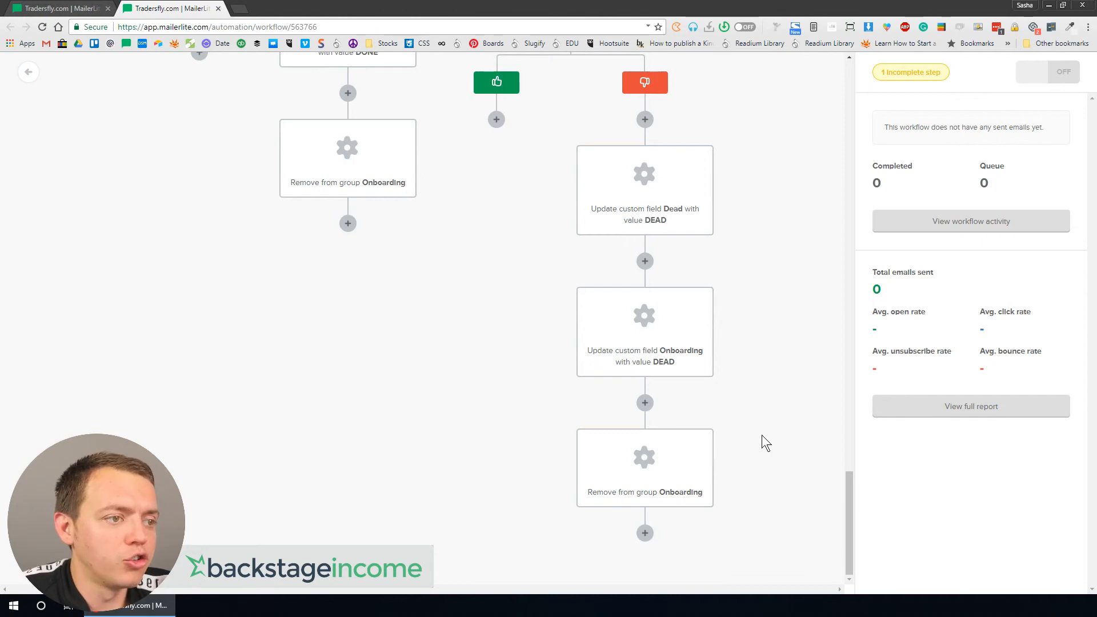
pyautogui.scroll(5, 762, 435)
pyautogui.scroll(-5, 643, 447)
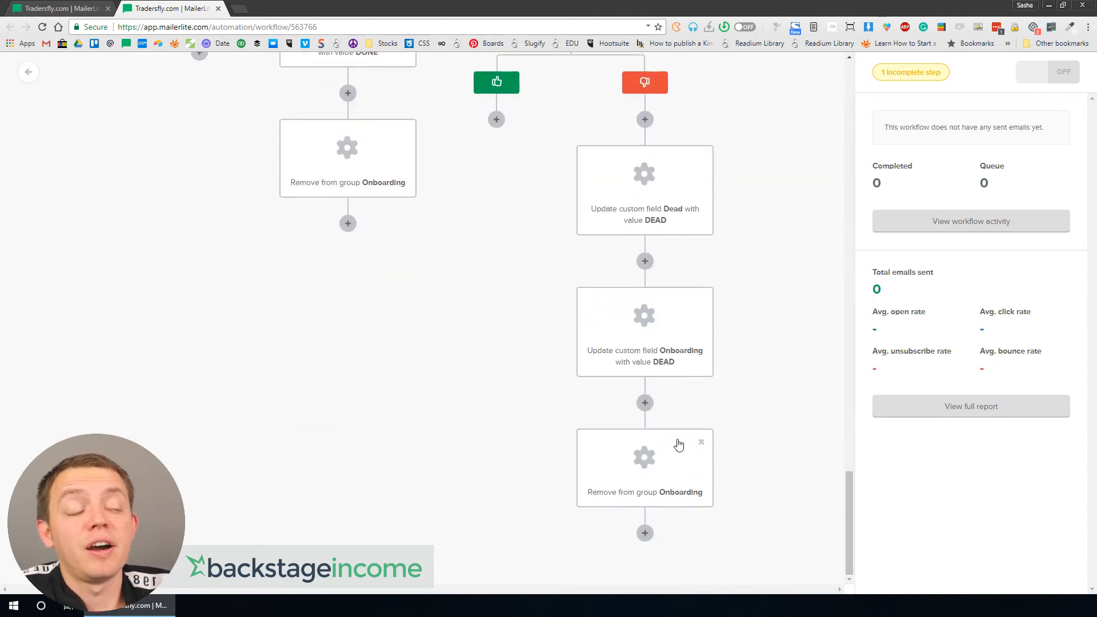
pyautogui.scroll(10, 685, 306)
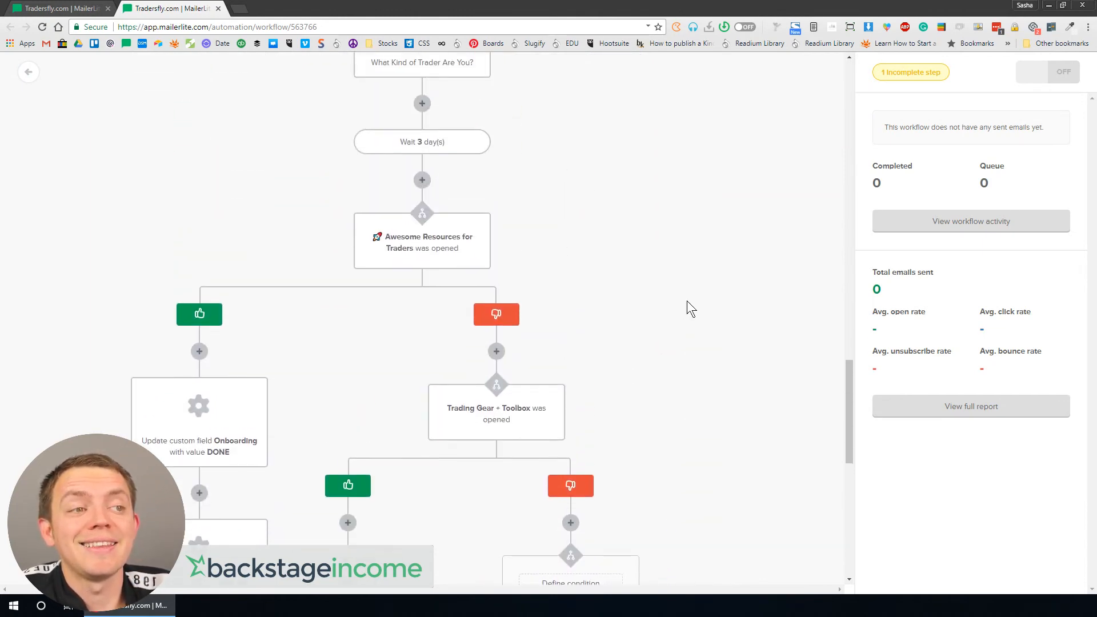
pyautogui.scroll(10, 686, 307)
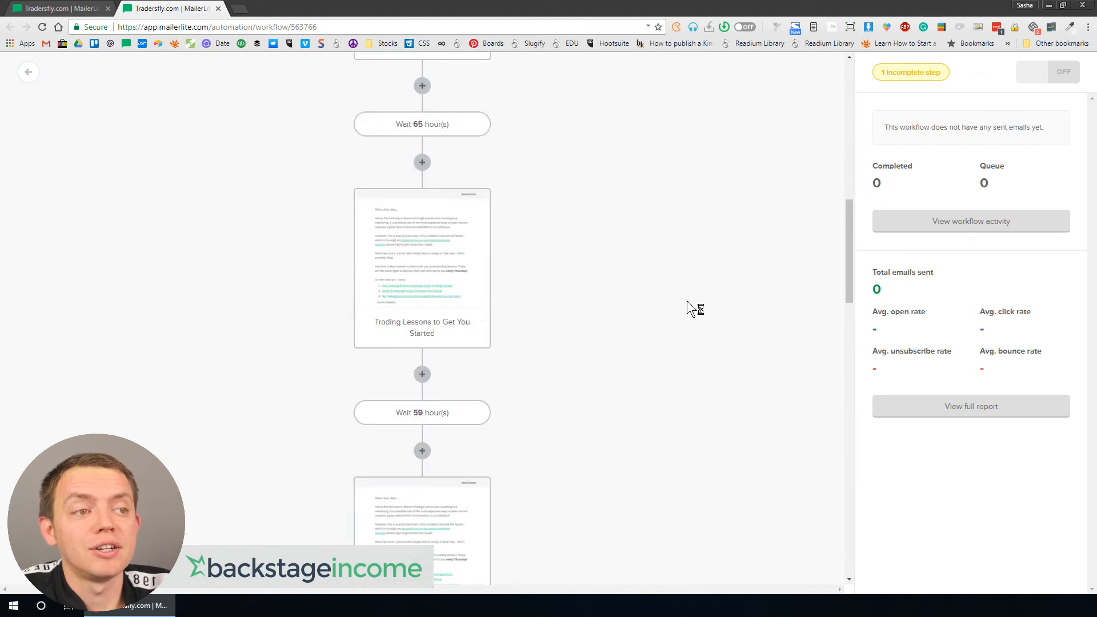
pyautogui.scroll(7, 415, 196)
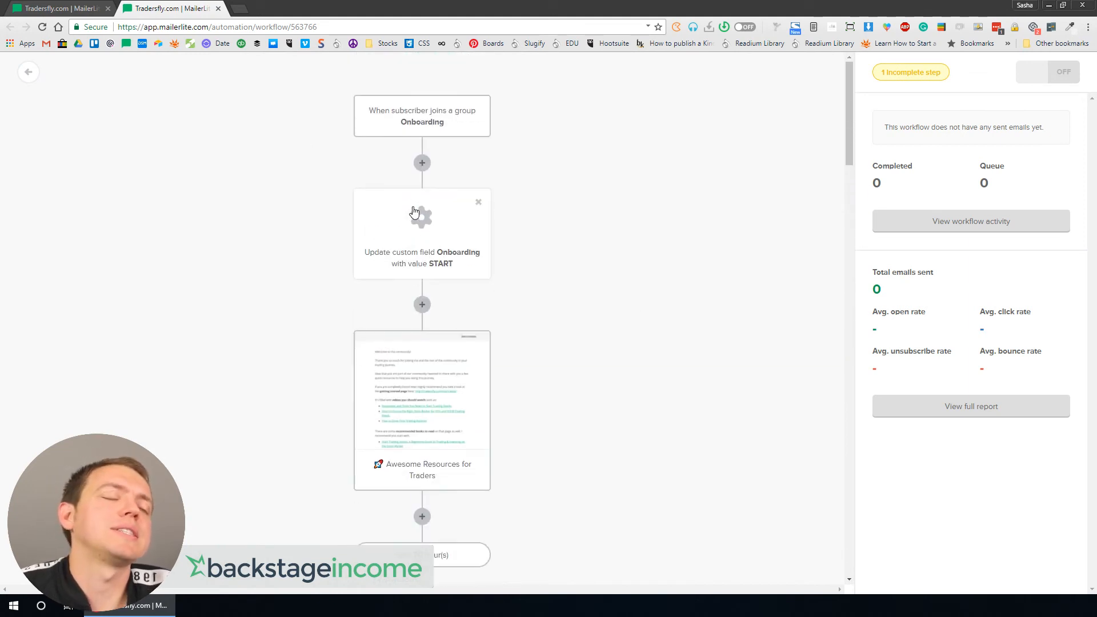
pyautogui.scroll(-7, 448, 309)
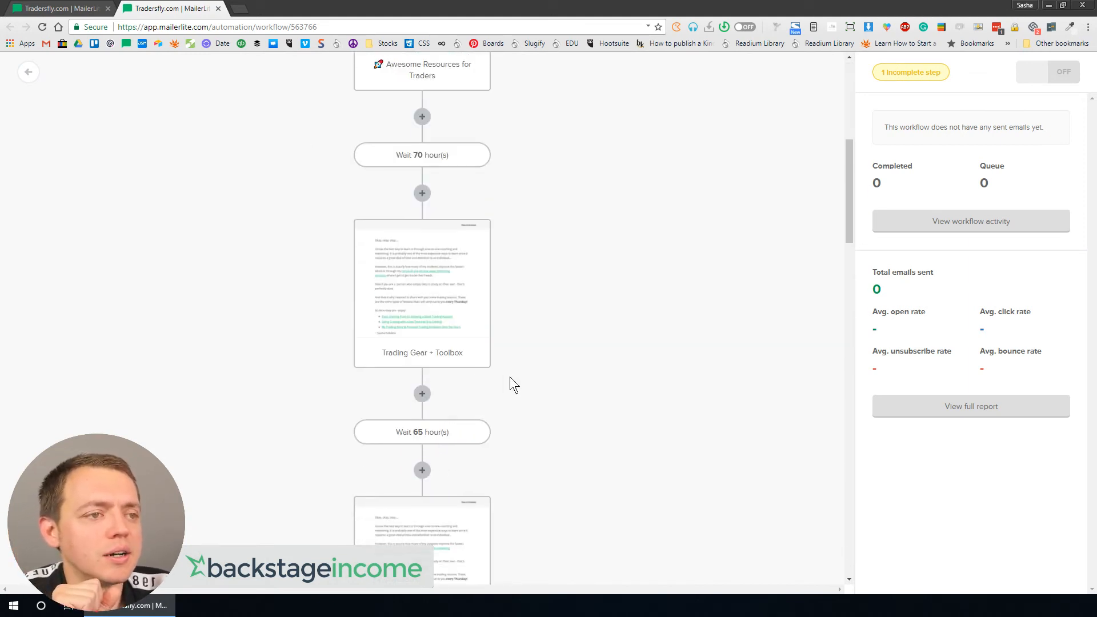
pyautogui.scroll(-15, 510, 377)
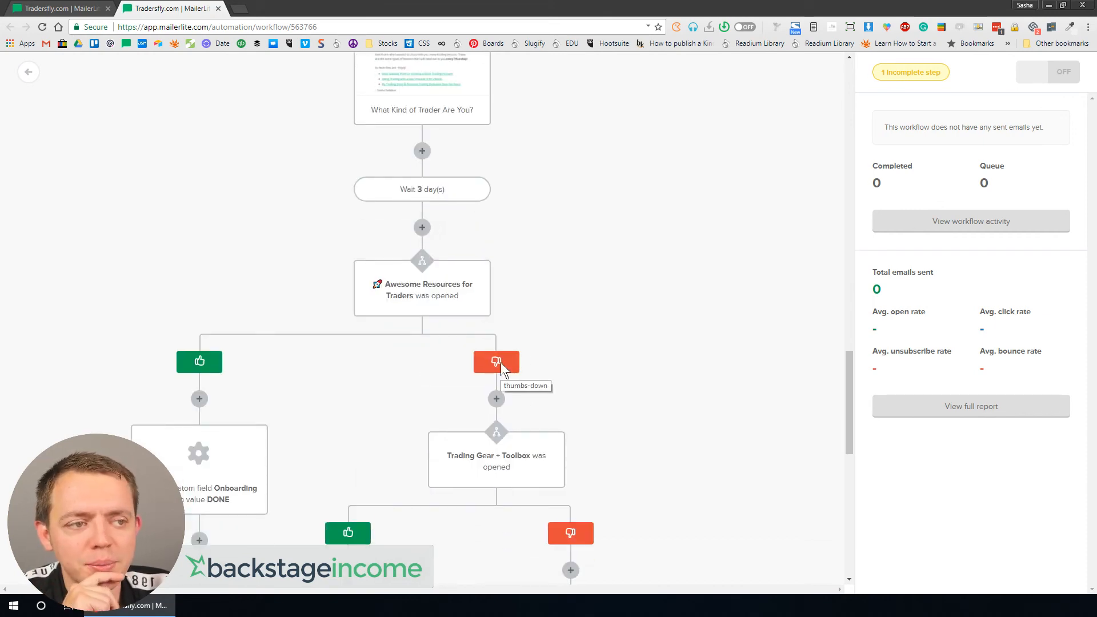
pyautogui.scroll(-7, 495, 379)
pyautogui.scroll(6, 409, 344)
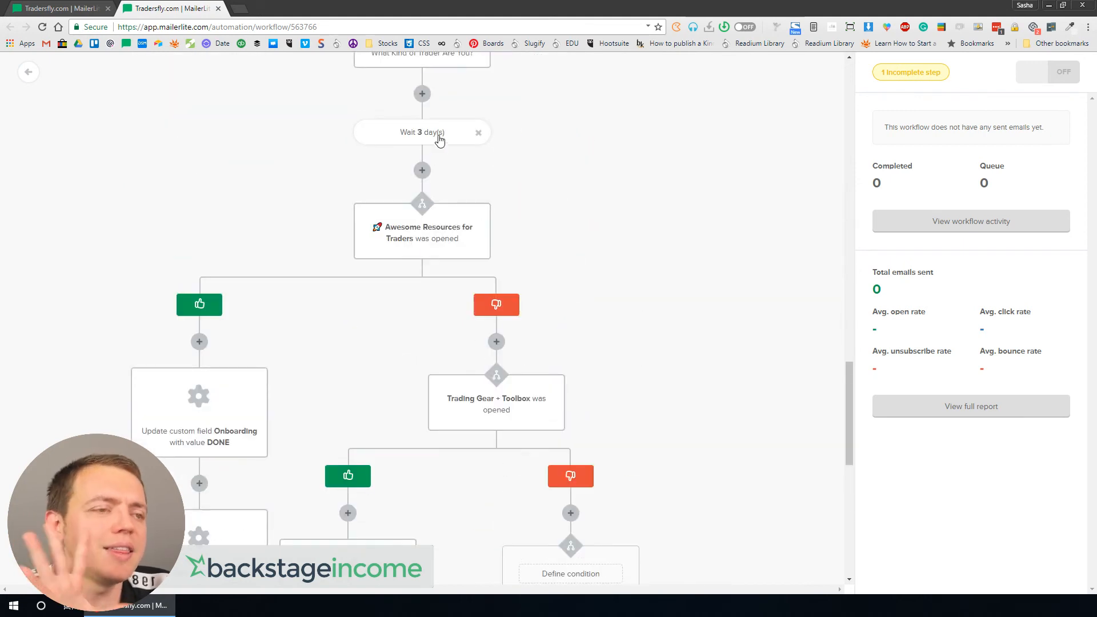
pyautogui.scroll(5, 440, 148)
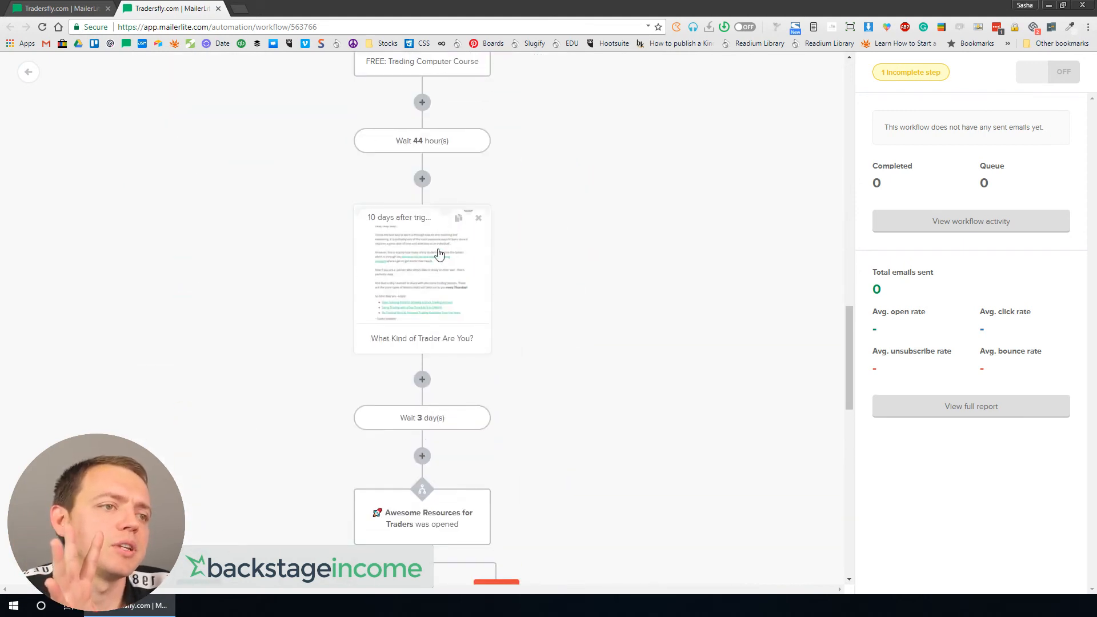
pyautogui.click(413, 252)
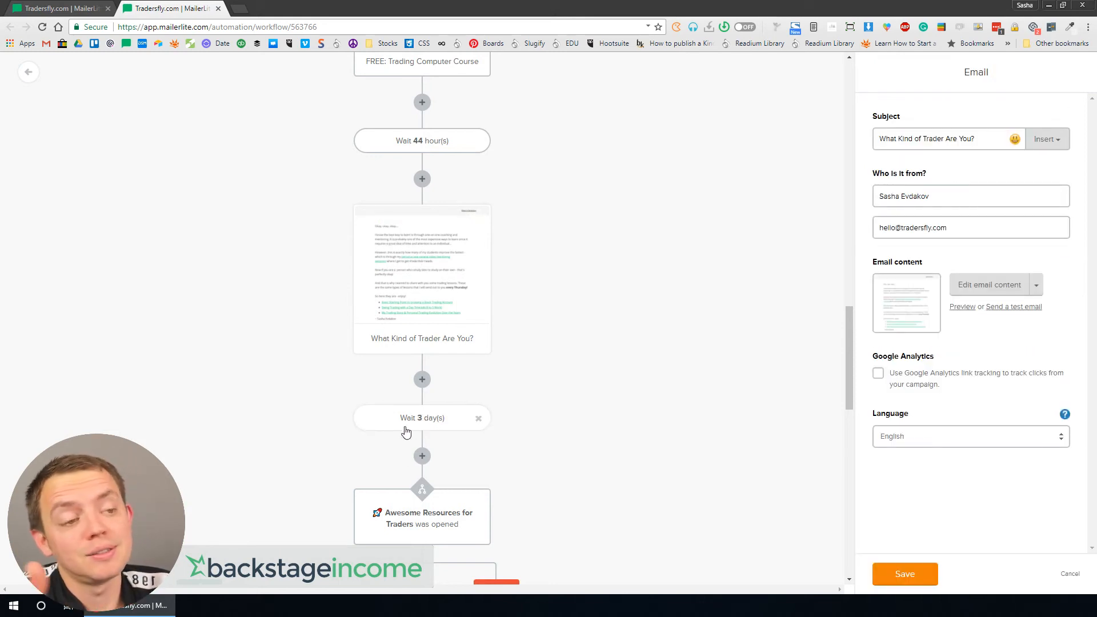
pyautogui.scroll(4, 414, 420)
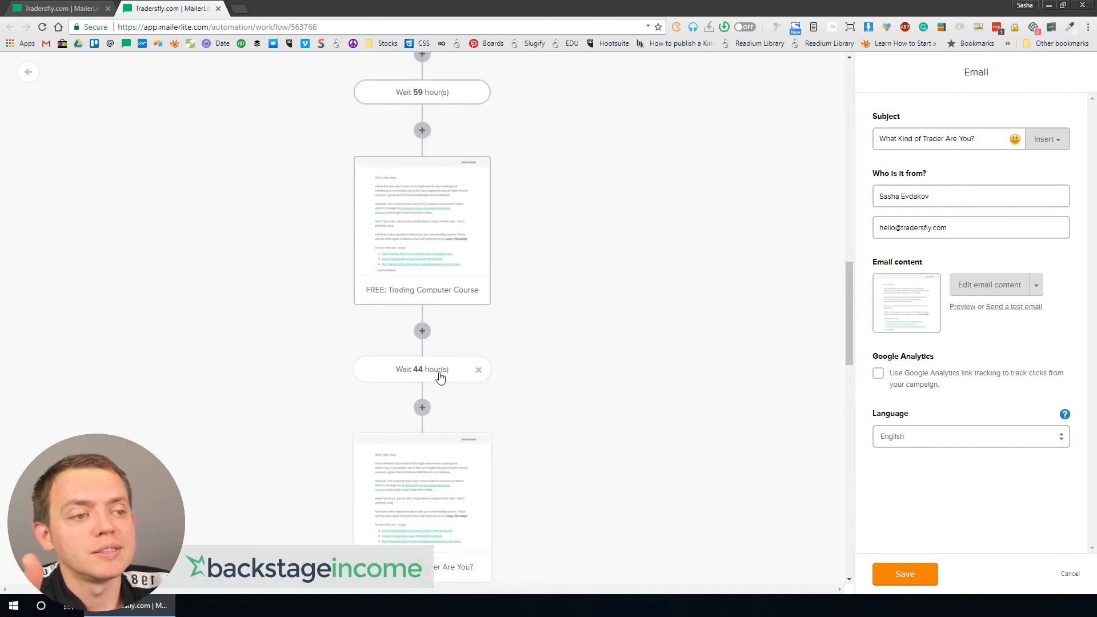
pyautogui.scroll(6, 441, 363)
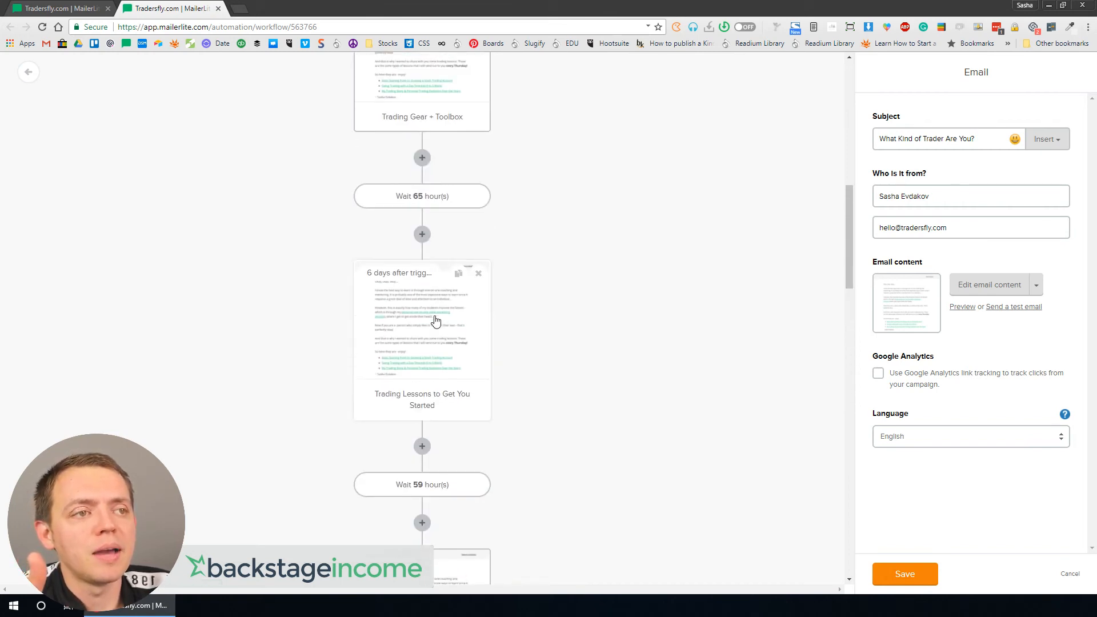
pyautogui.scroll(1, 435, 319)
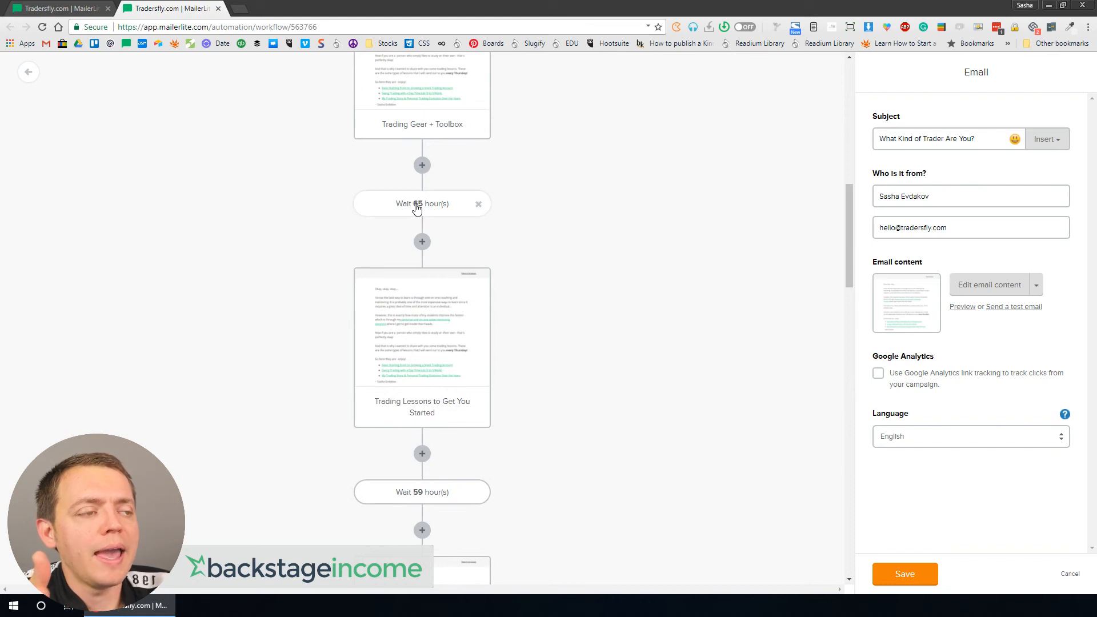
# Step: Set the delay after the Trading Gear + Toolbox email to 32 hours
pyautogui.click(417, 208)
pyautogui.doubleClick(893, 139)
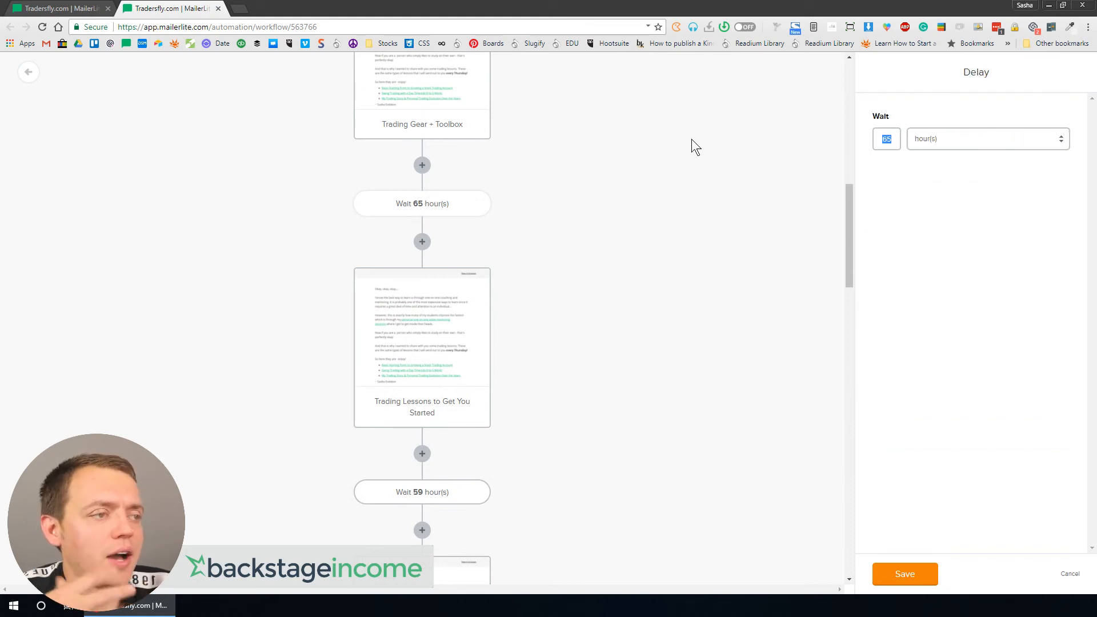
pyautogui.write('32')
pyautogui.press('Return')
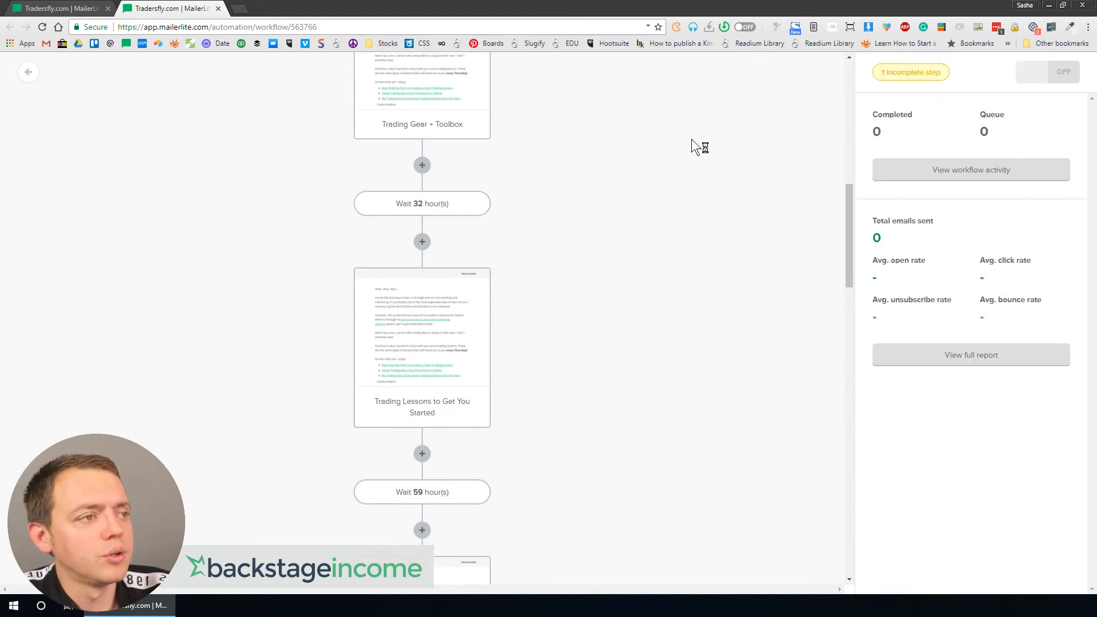
# Step: Set the delay after the Trading Lessons to Get You Started email to 18 hours
pyautogui.click(392, 500)
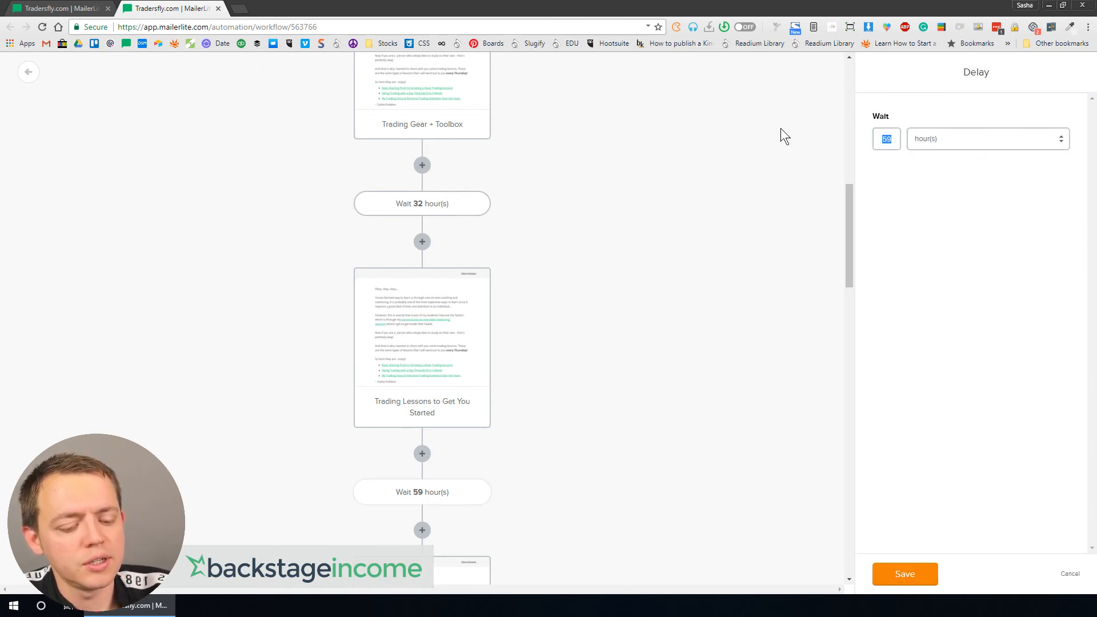
pyautogui.write('18')
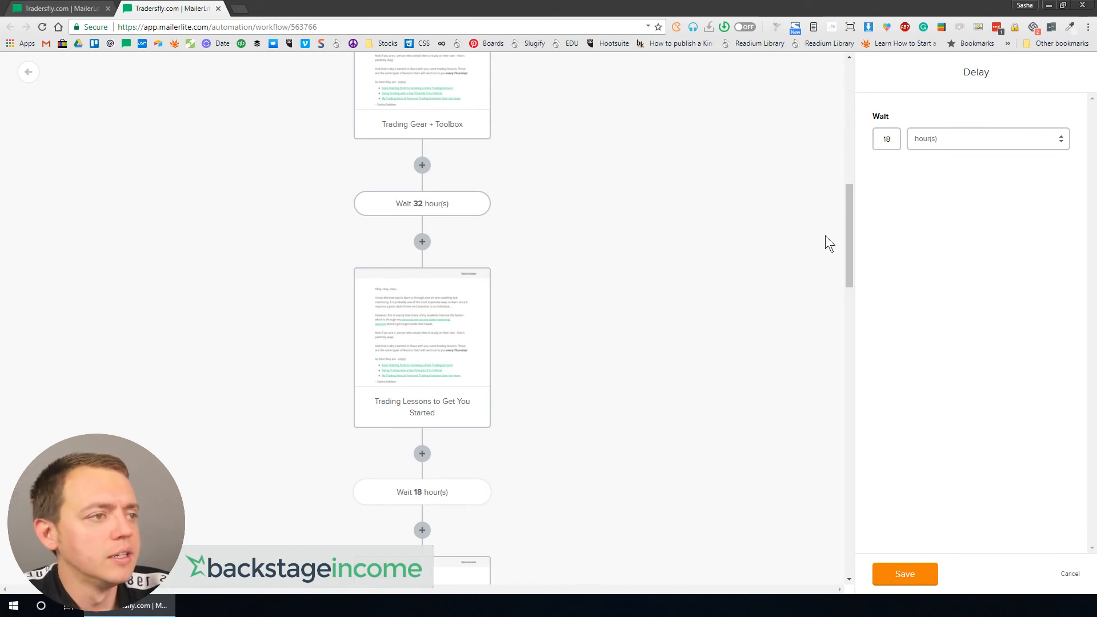
pyautogui.click(919, 577)
# Step: Change the delay after the Trading Lessons to Get You Started email to 33 hours
pyautogui.click(451, 486)
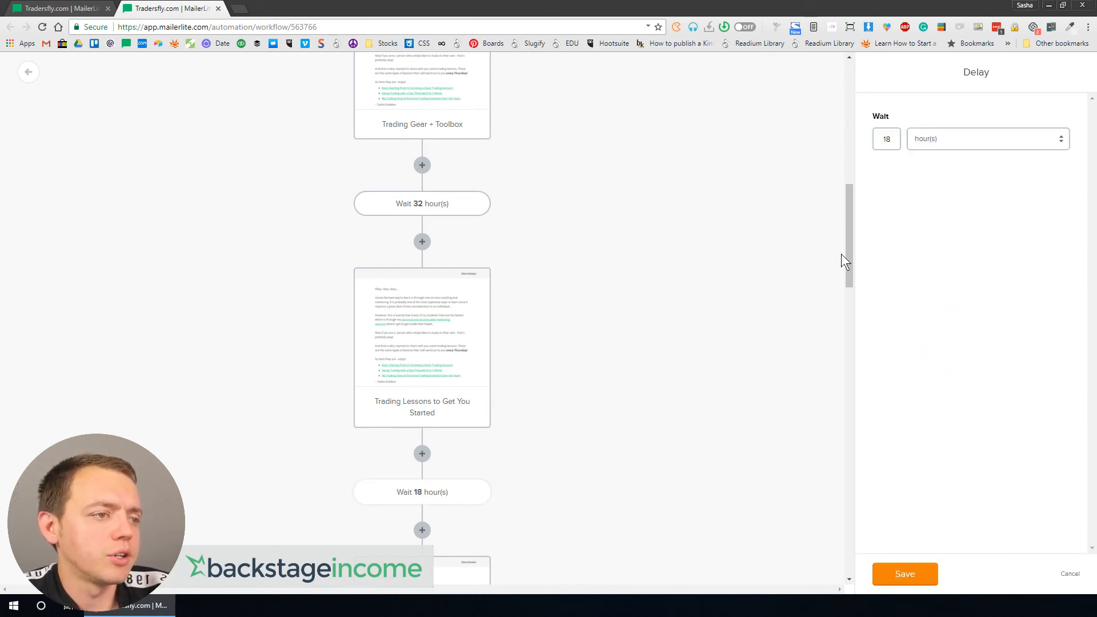
pyautogui.doubleClick(894, 141)
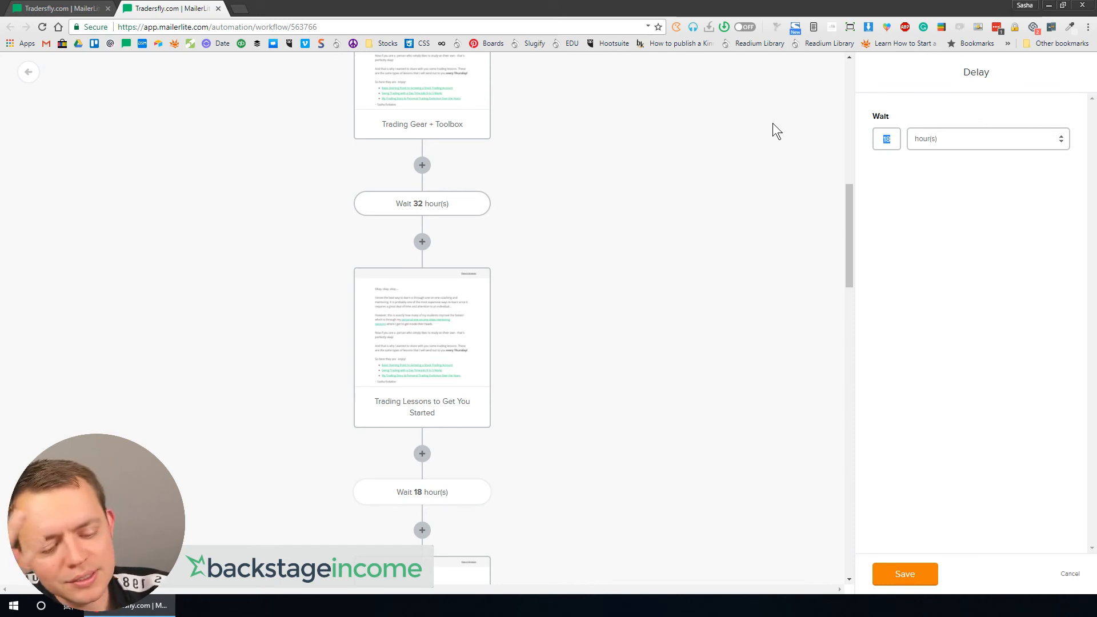
pyautogui.write('33')
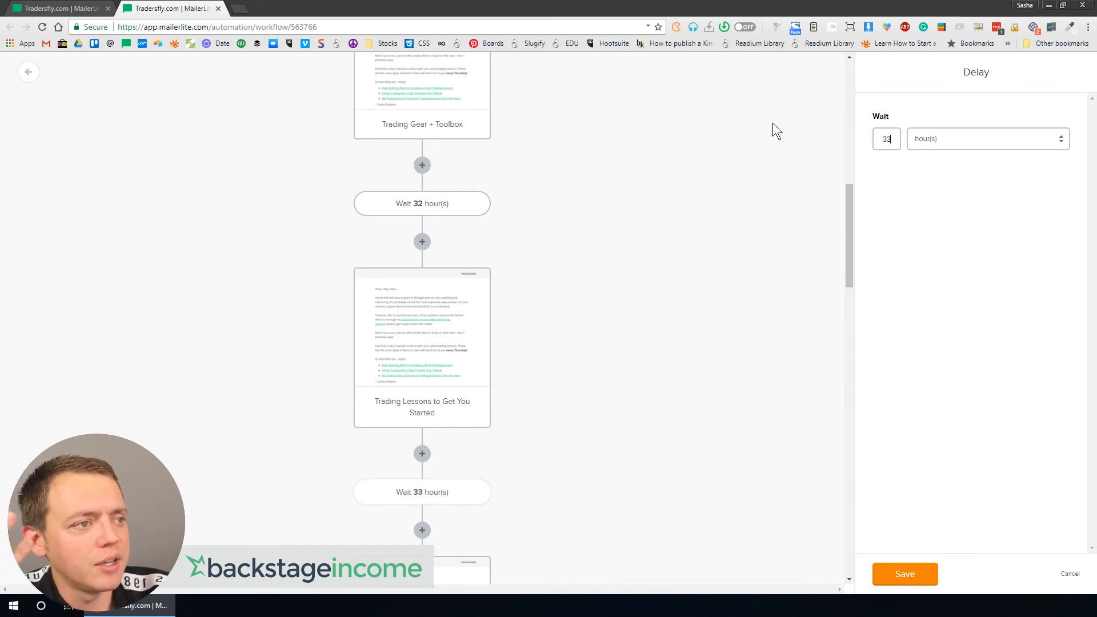
pyautogui.click(772, 122)
# Step: Set the delay after the FREE: Trading Computer Course email to 36 hours
pyautogui.scroll(-6, 480, 311)
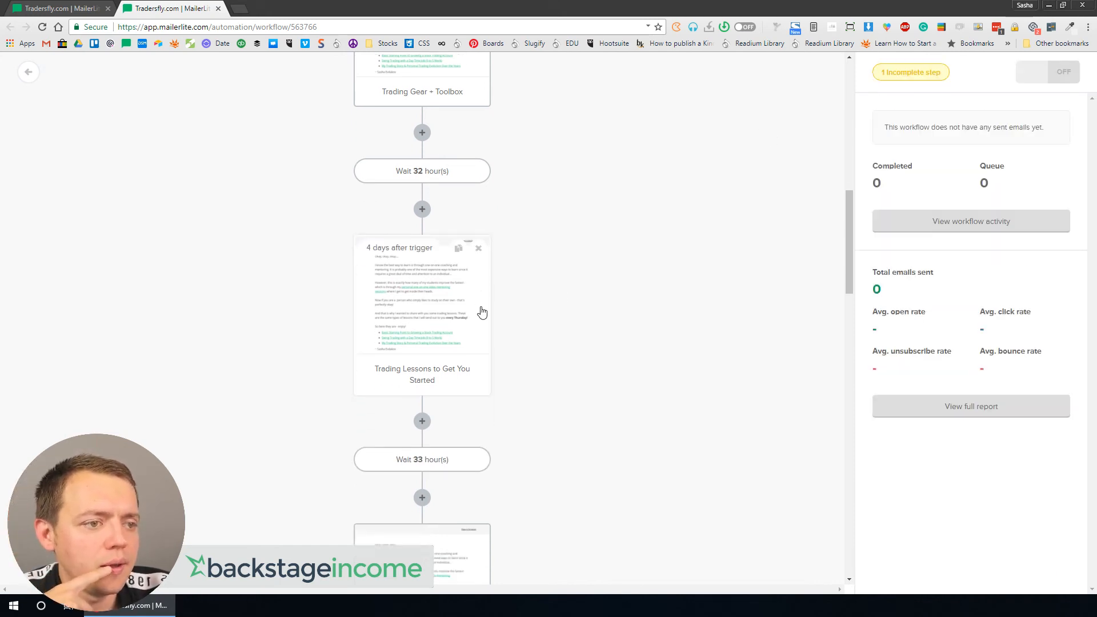
pyautogui.click(418, 437)
pyautogui.click(894, 141)
pyautogui.doubleClick(893, 142)
pyautogui.write('36')
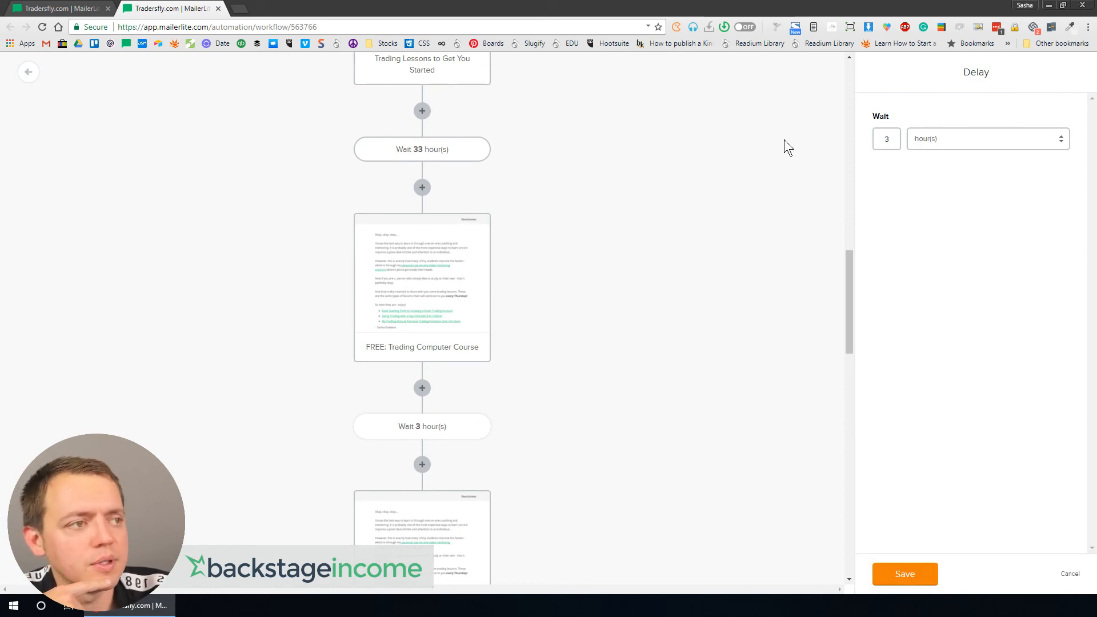
pyautogui.click(905, 573)
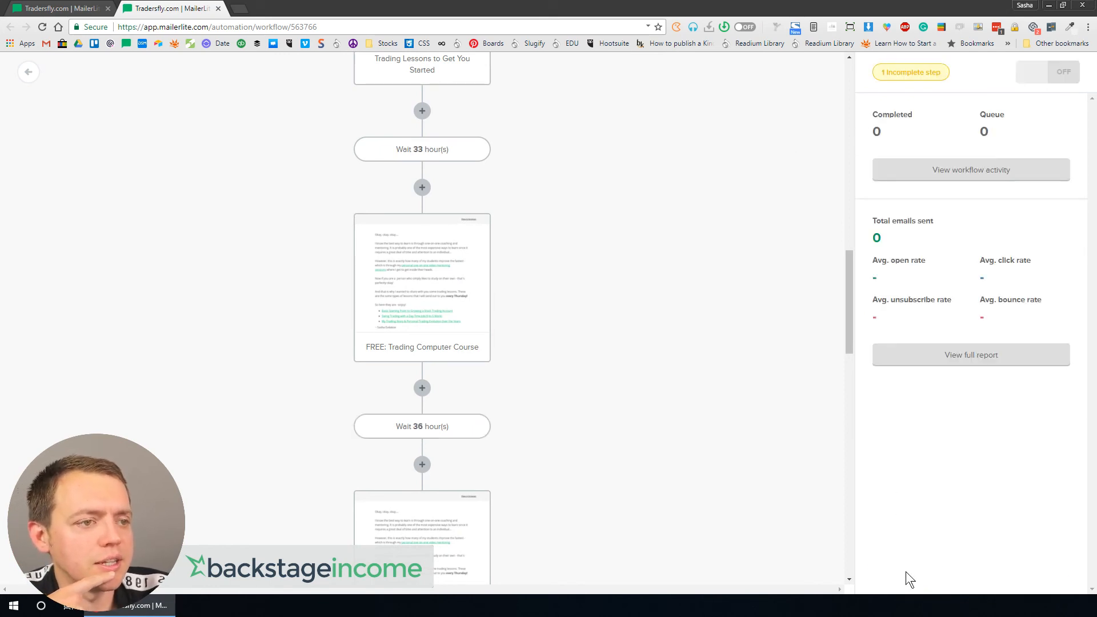
# Step: Review the open-based branches and their actions further down the workflow
pyautogui.scroll(-2, 646, 462)
pyautogui.scroll(-3, 571, 422)
pyautogui.scroll(-2, 457, 340)
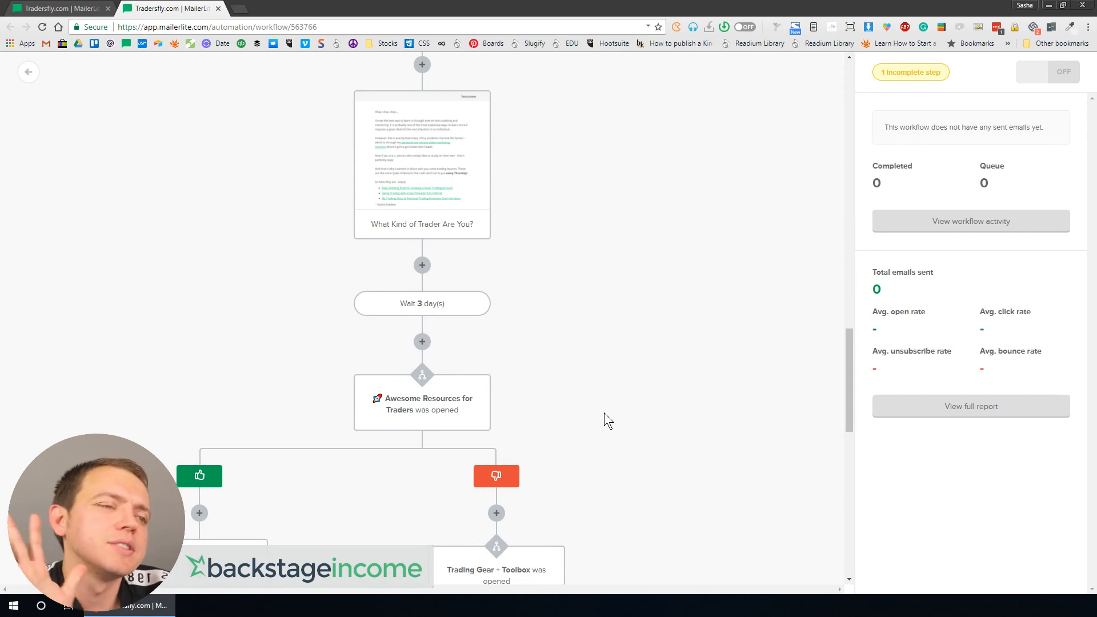
pyautogui.scroll(-8, 607, 412)
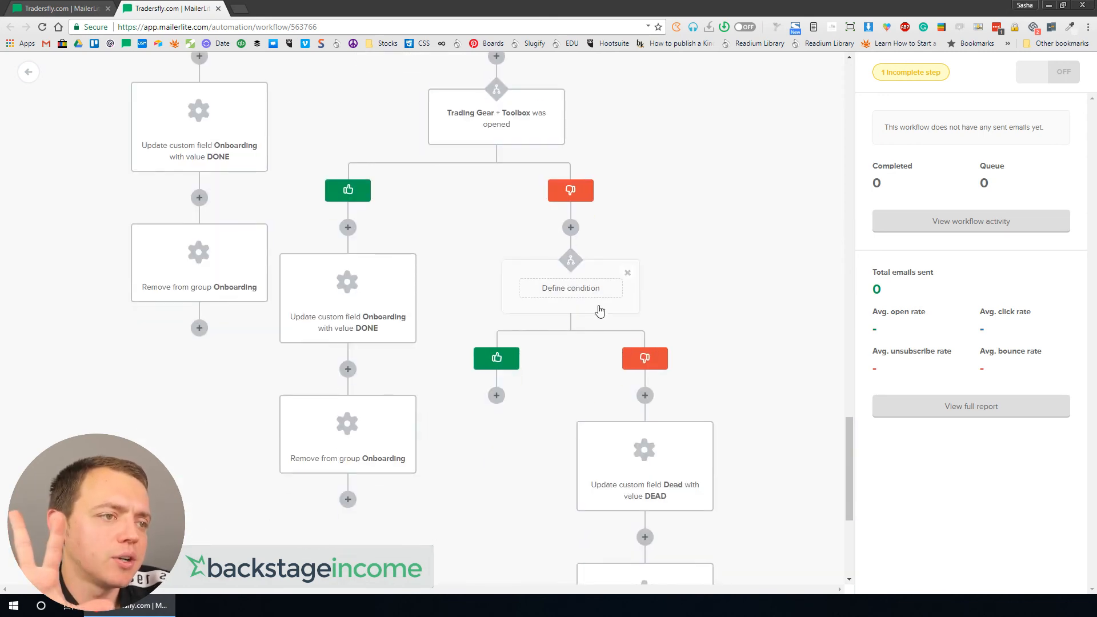
pyautogui.scroll(-5, 601, 413)
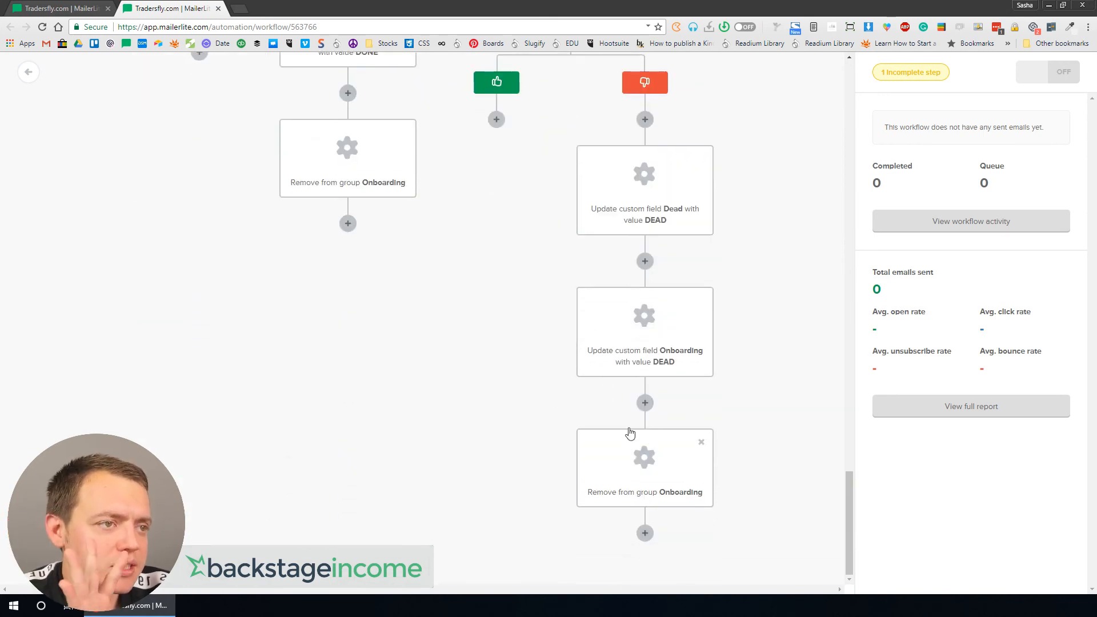
pyautogui.scroll(10, 526, 238)
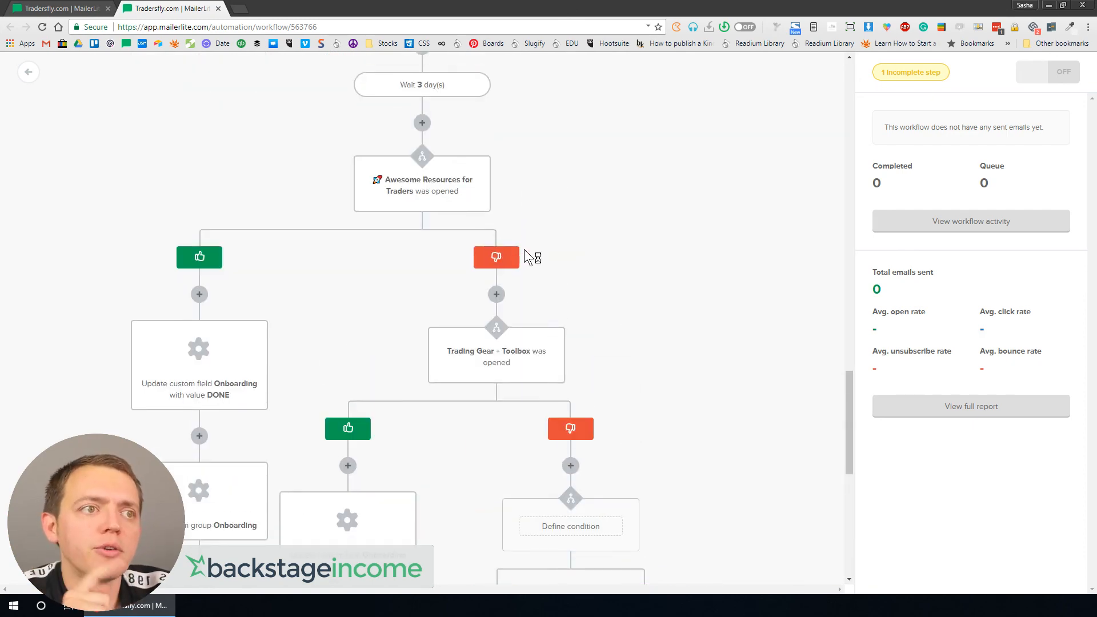
pyautogui.scroll(13, 524, 255)
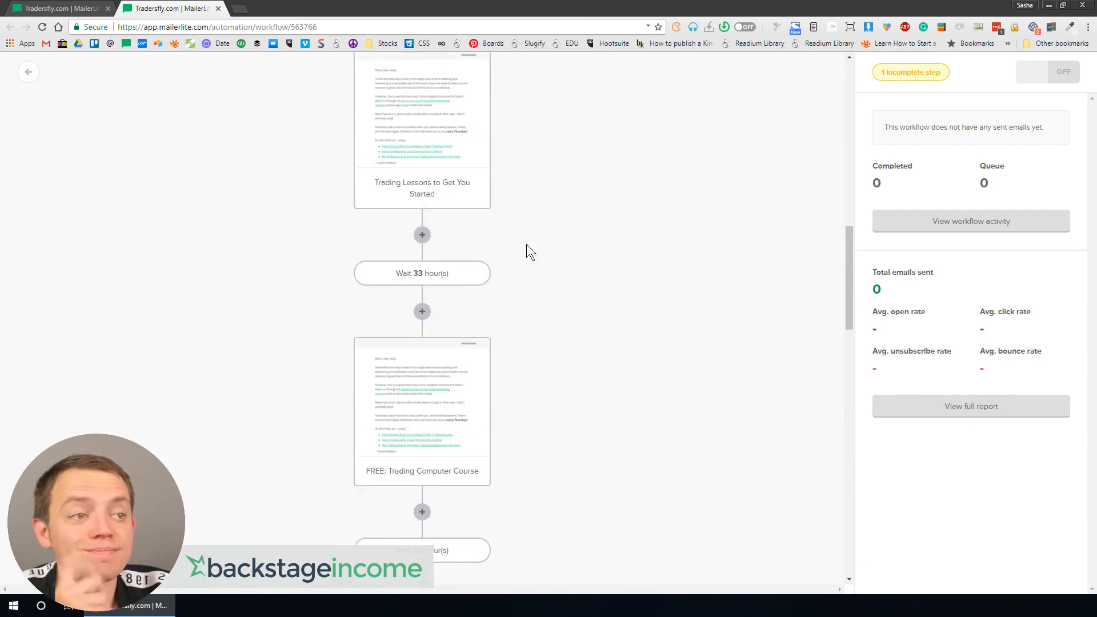